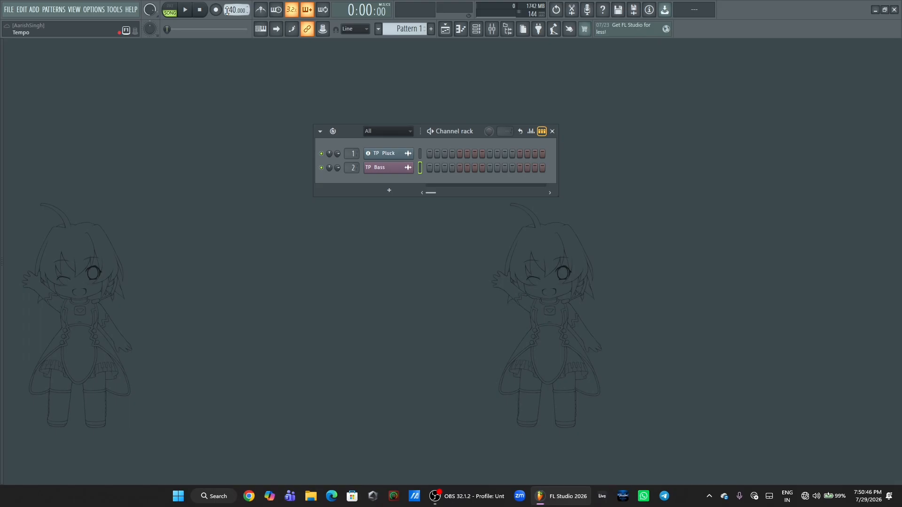
Set the project tempo to 100 BPM
right_click(226, 10)
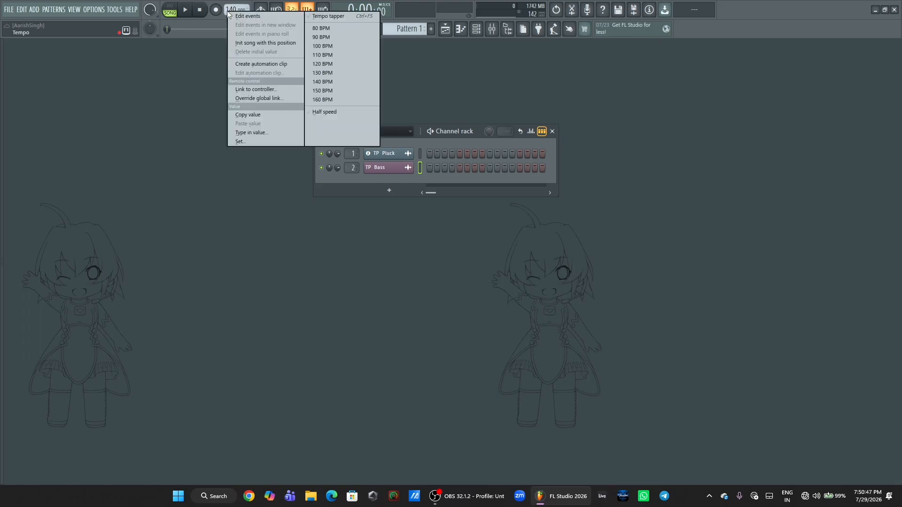
click(323, 47)
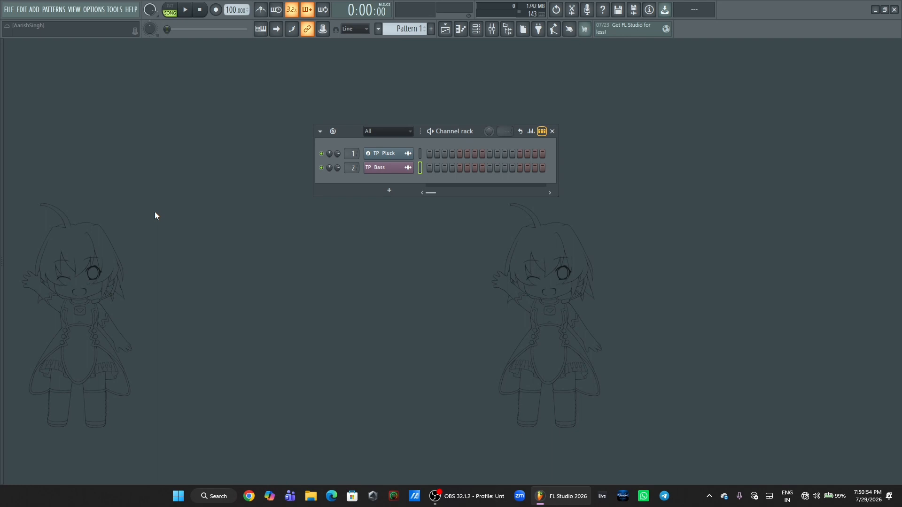
Add the STH2_Kick_04 one-shot from the STH2_Kicks folder as a new channel above TP Pluck
key(alt+F8)
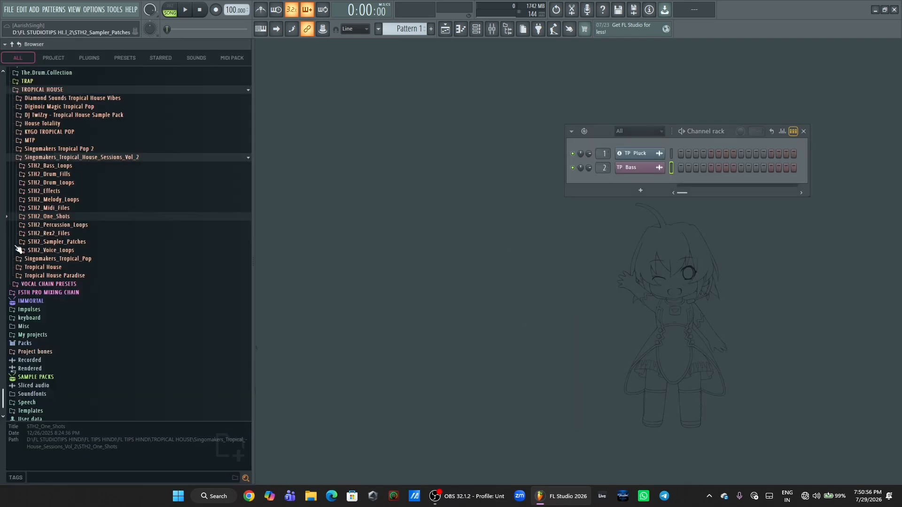
click(76, 219)
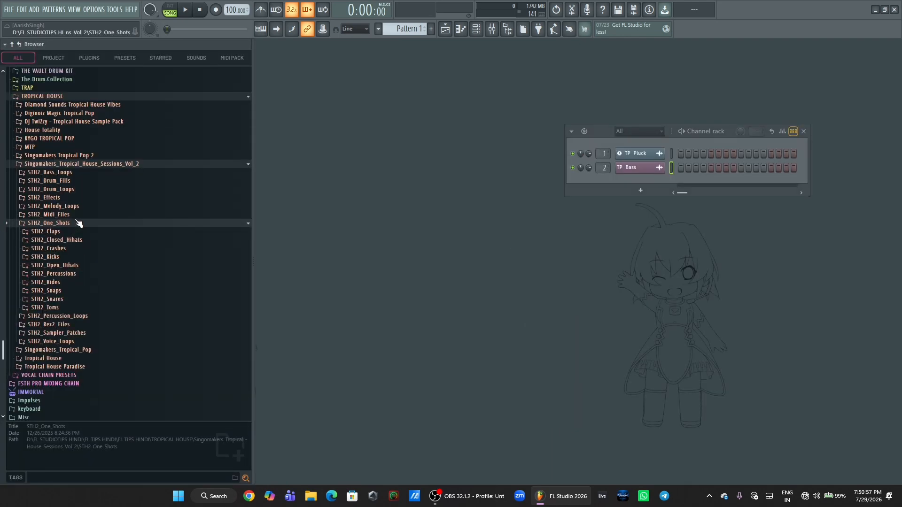
click(59, 257)
drag(53, 313, 625, 145)
key(alt+F8)
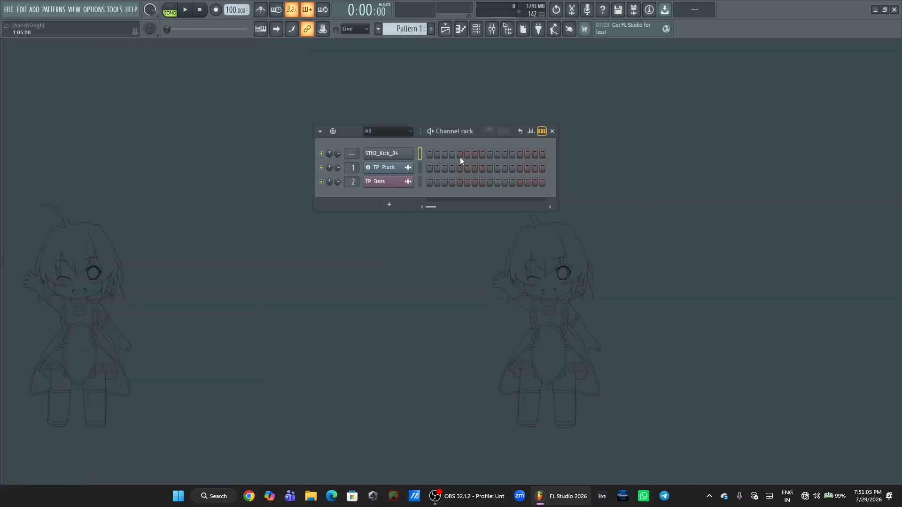
Rename the STH2_Kick_04 channel as kick
right_click(399, 155)
click(466, 174)
text(kick)
key(Return)
Add the STH2_Clap_02 one-shot from the STH2_Claps folder as a new channel below the kick
key(alt+F8)
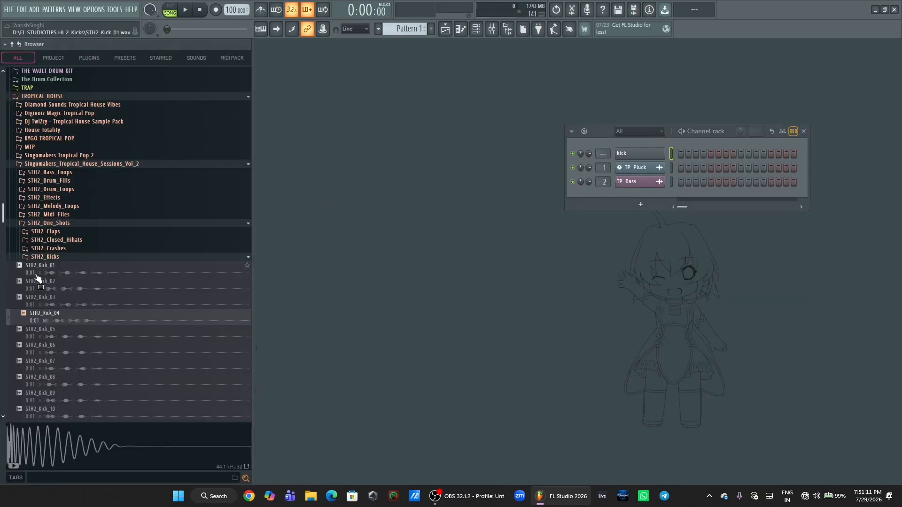
click(46, 257)
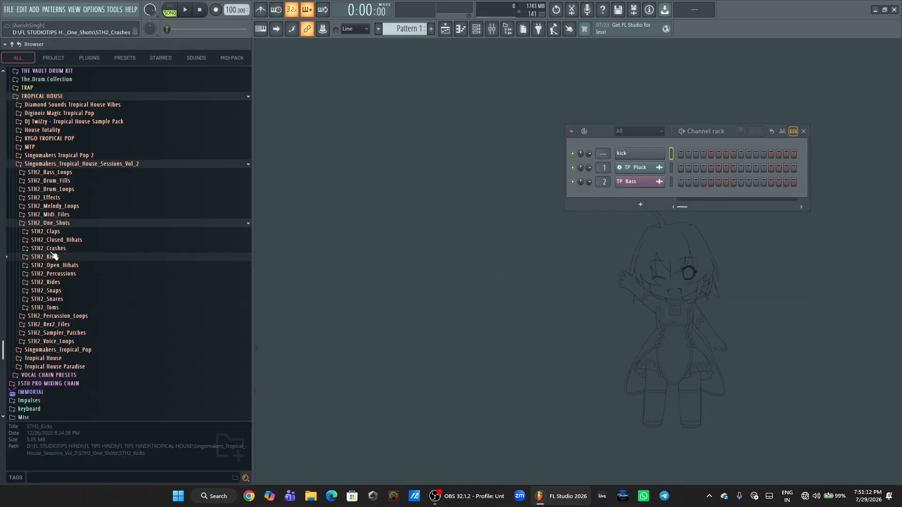
click(55, 232)
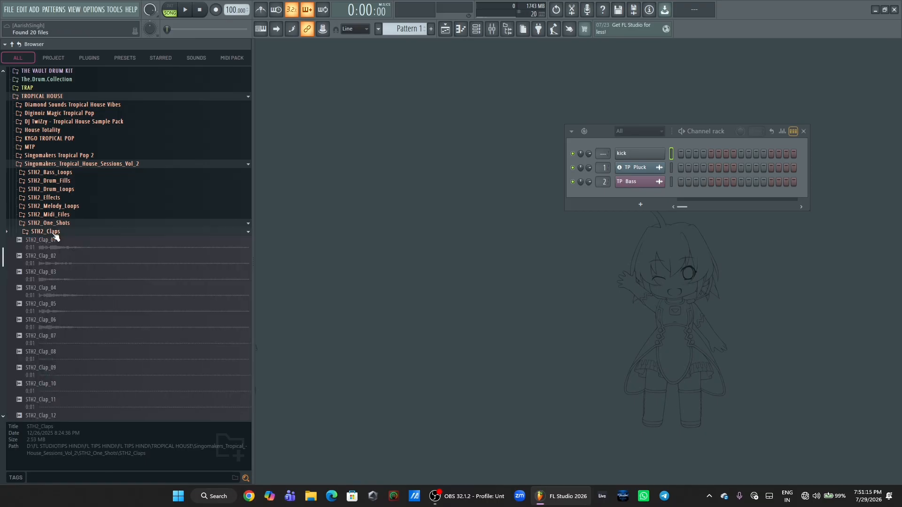
click(68, 248)
drag(56, 256, 628, 161)
Rename the STH2_Clap_02 channel as clap
right_click(385, 168)
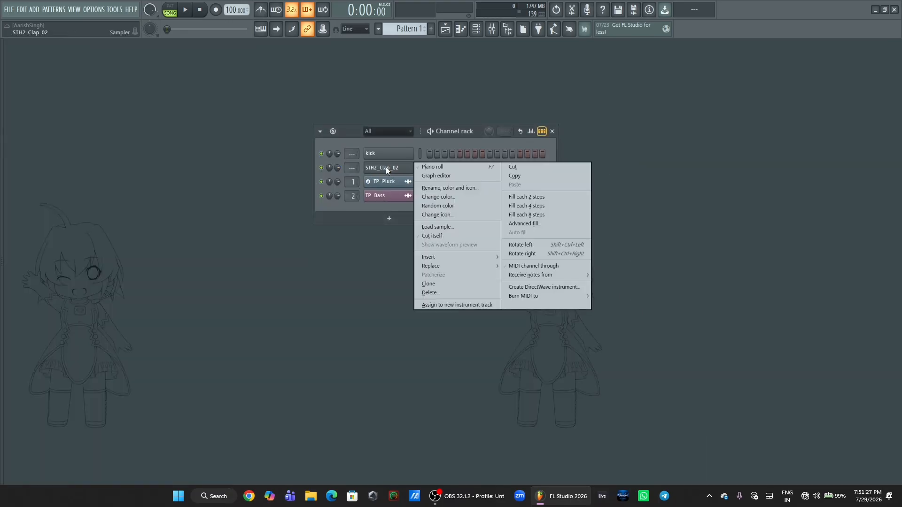
click(471, 190)
text(clap)
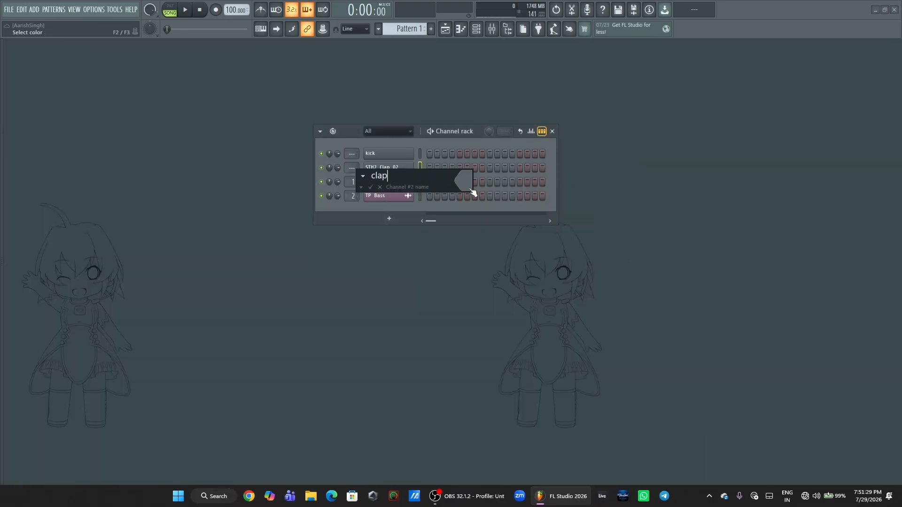
key(Return)
Add the STH2_Snap_01 one-shot from the STH2_Snaps folder as a new channel below the clap
key(alt+F8)
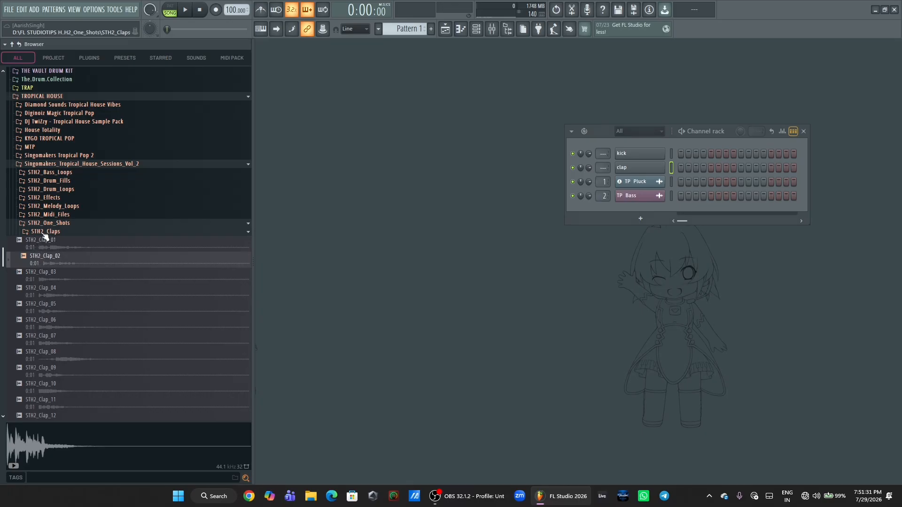
click(59, 225)
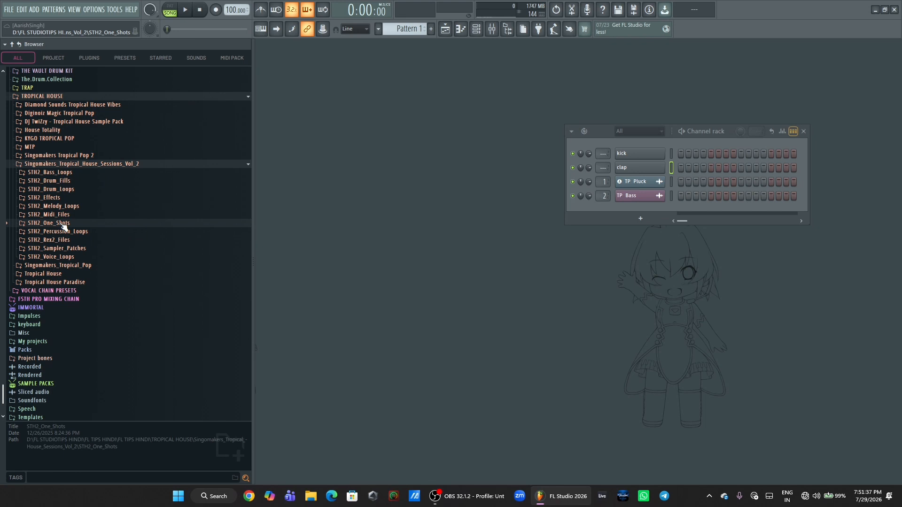
click(63, 224)
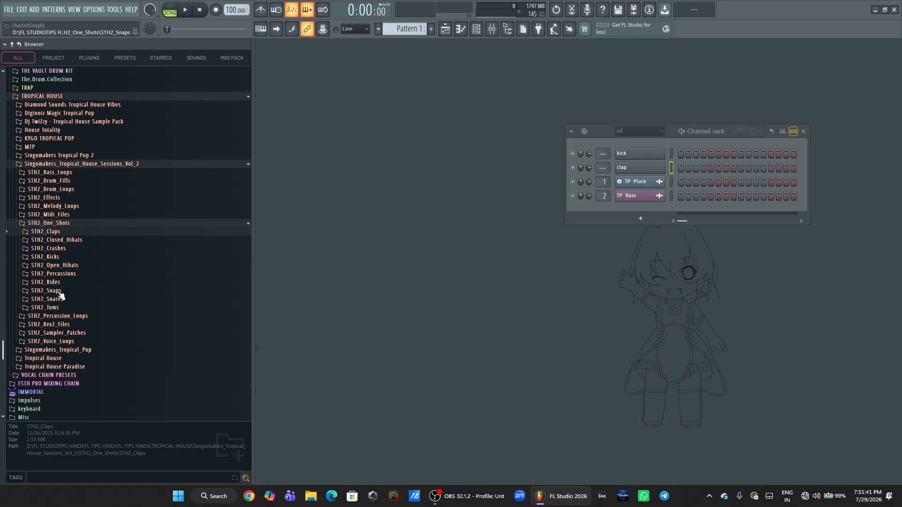
click(58, 291)
click(63, 305)
drag(63, 308, 625, 179)
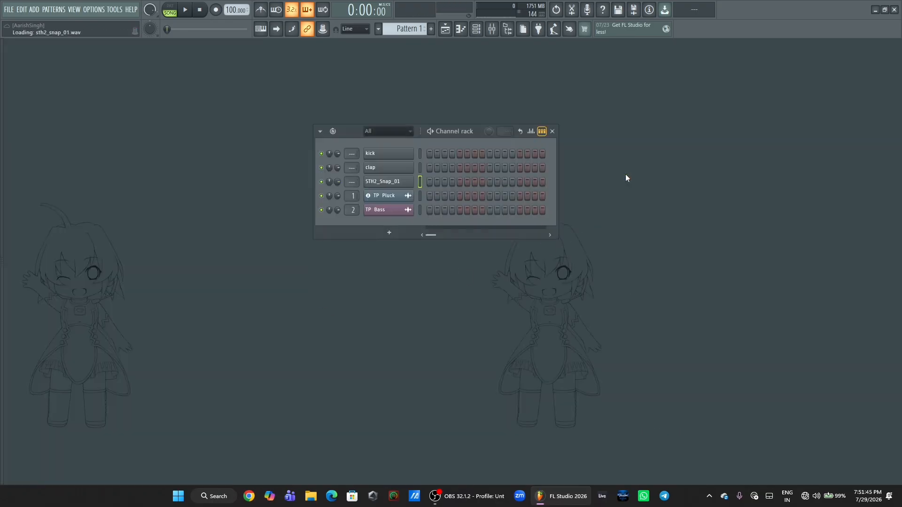
Shorten the STH2_Snap_01 channel's name to Snap
right_click(400, 182)
click(445, 203)
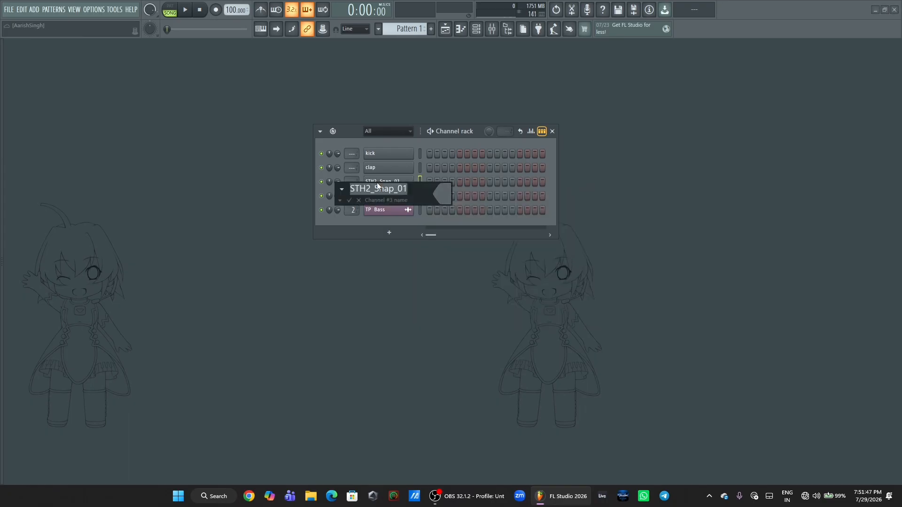
key(BackSpace)
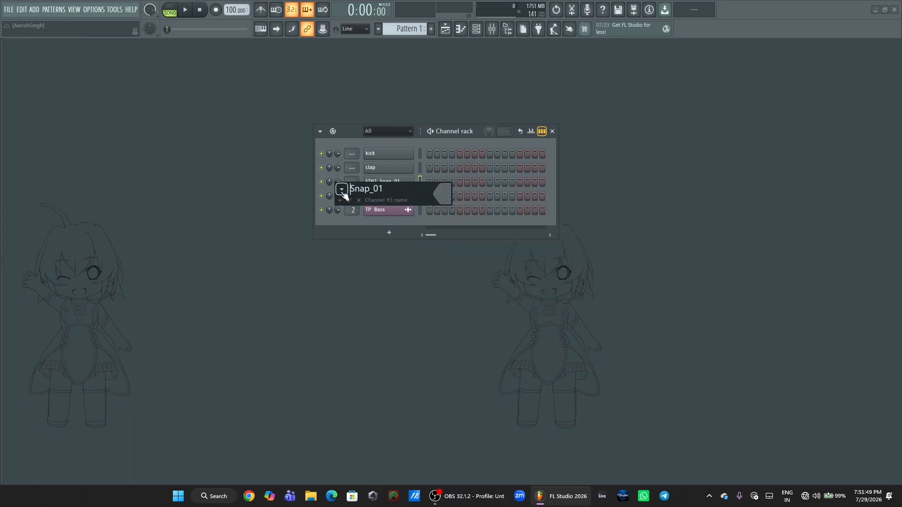
drag(370, 191, 401, 193)
key(BackSpace)
key(Return)
Audition closed hi-hat one-shots and add STH2_Closed_Hihat_06 as a new channel below Snap
mouse_move(25, 247)
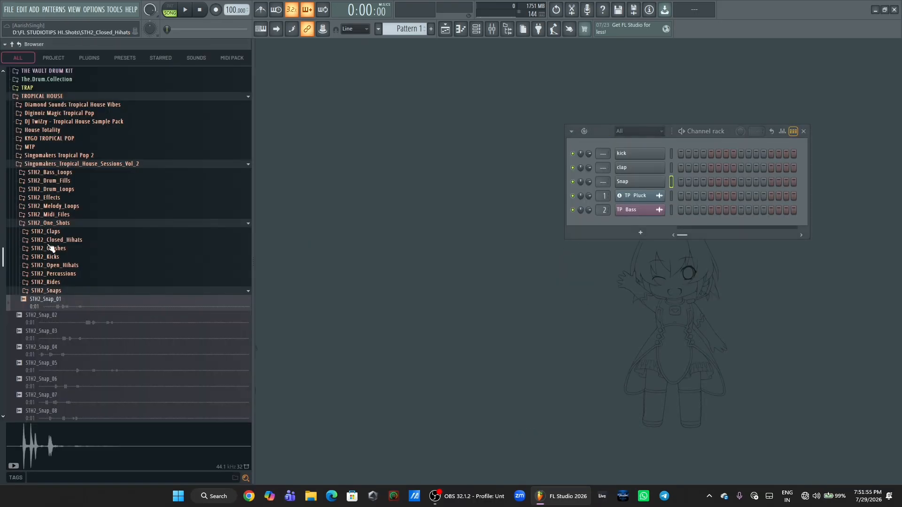
click(51, 291)
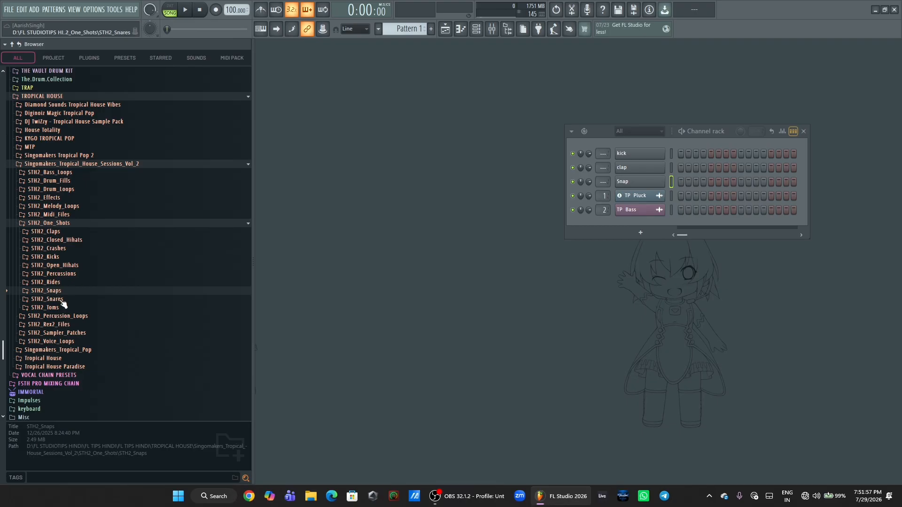
click(56, 240)
click(51, 249)
click(54, 281)
click(52, 328)
drag(52, 329, 621, 188)
Shorten the closed hi-hat channel's name to Hihat
right_click(410, 196)
click(444, 206)
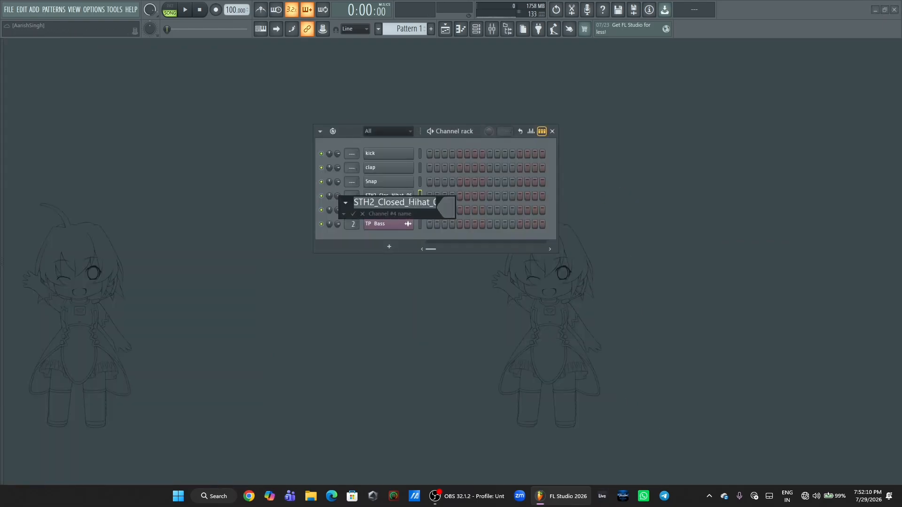
key(BackSpace)
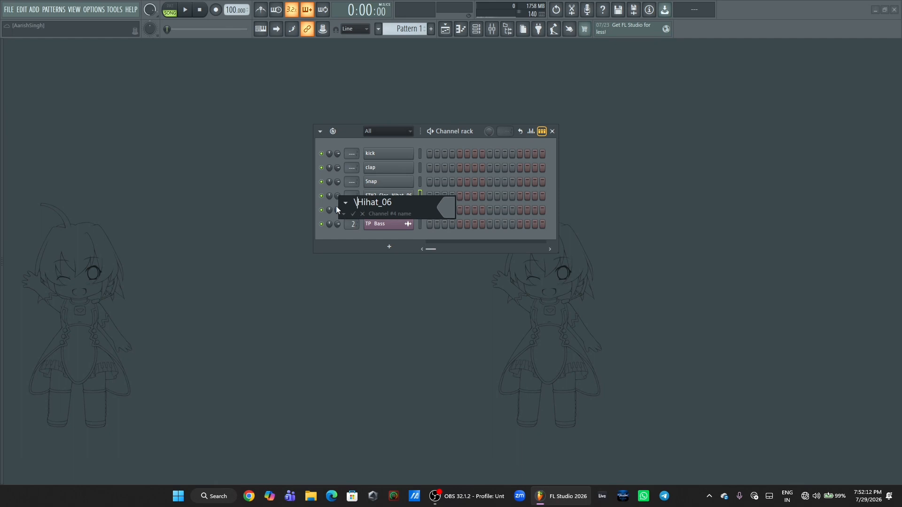
drag(376, 202, 421, 212)
key(BackSpace)
key(Return)
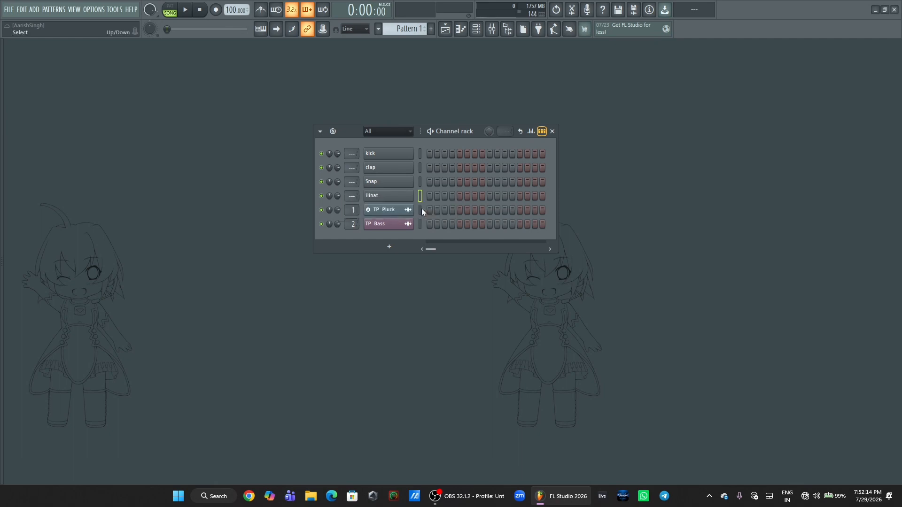
Fill the kick channel on each 4 steps, place claps on steps 5 and 13, and play the pattern
right_click(388, 155)
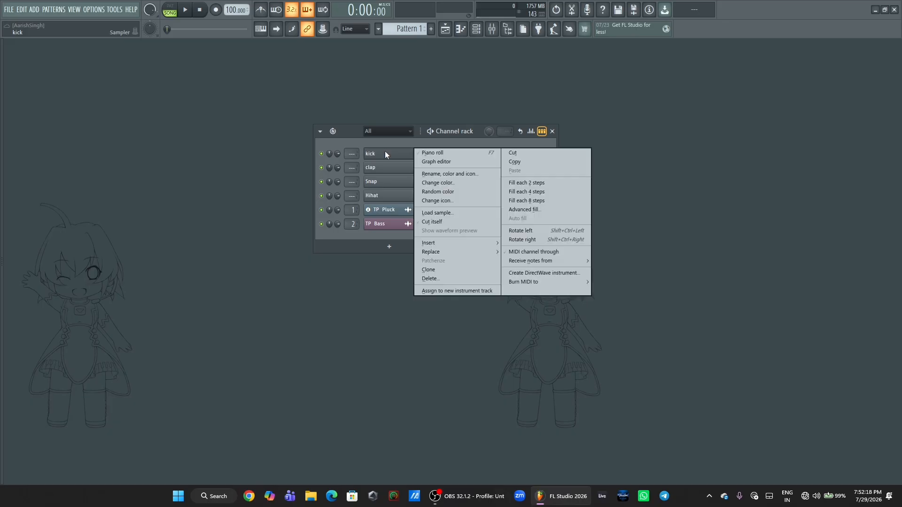
click(508, 191)
click(459, 167)
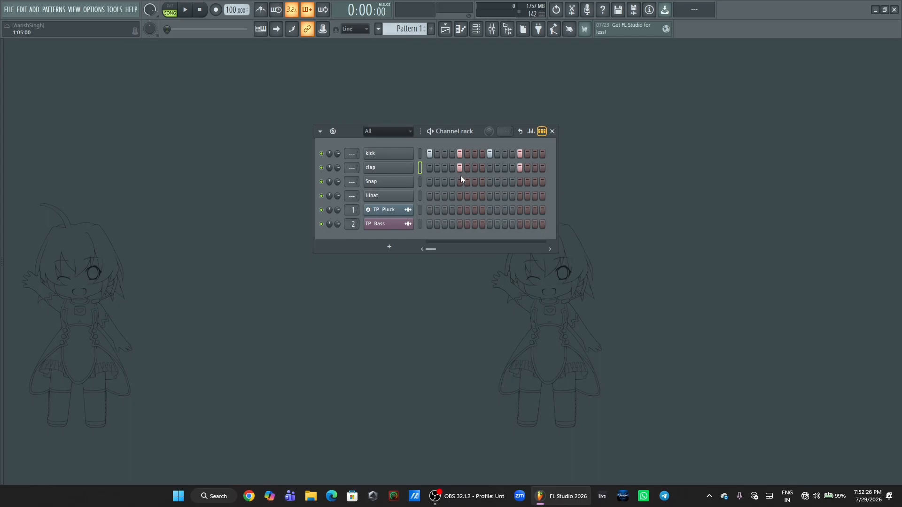
key(space)
key(space)
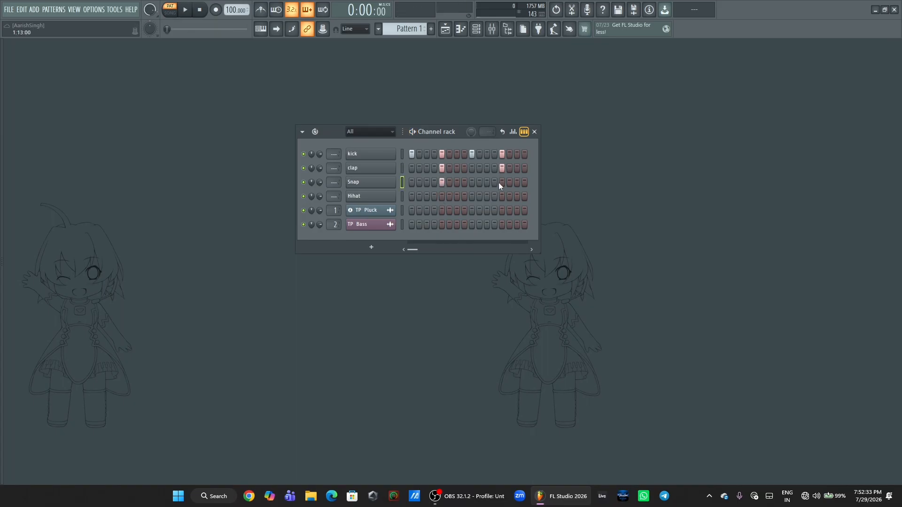
Place snaps on steps 5 and 13, remove the claps from those steps, and play the pattern
right_click(502, 168)
right_click(442, 168)
key(space)
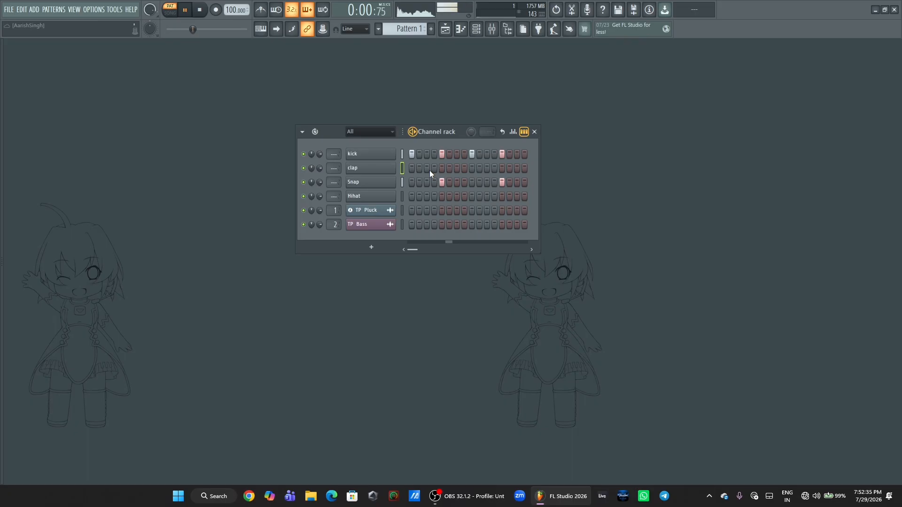
key(space)
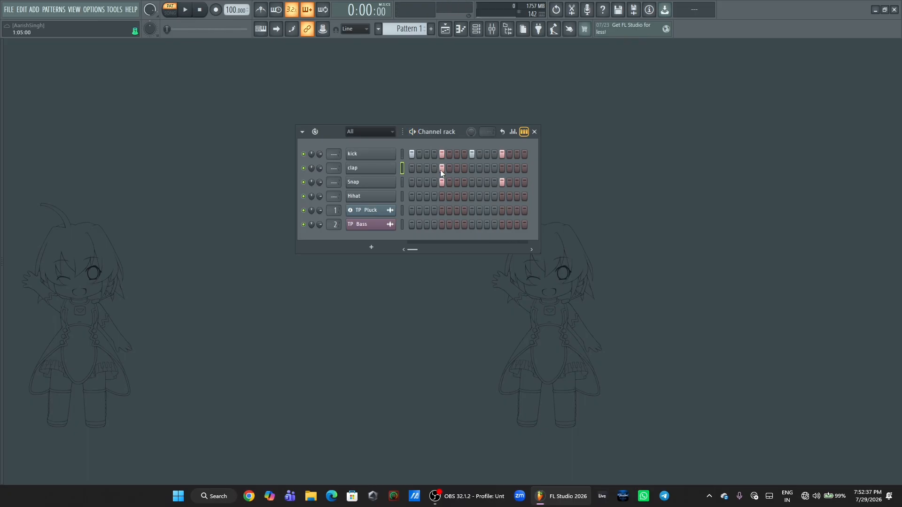
Put the claps back on steps 5 and 13, and remove the snap from step 5 while the pattern plays
key(space)
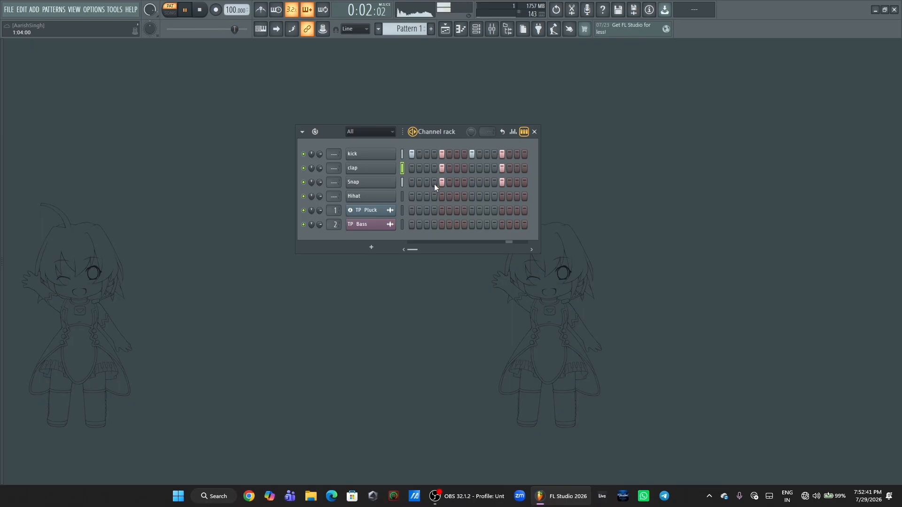
right_click(442, 182)
key(space)
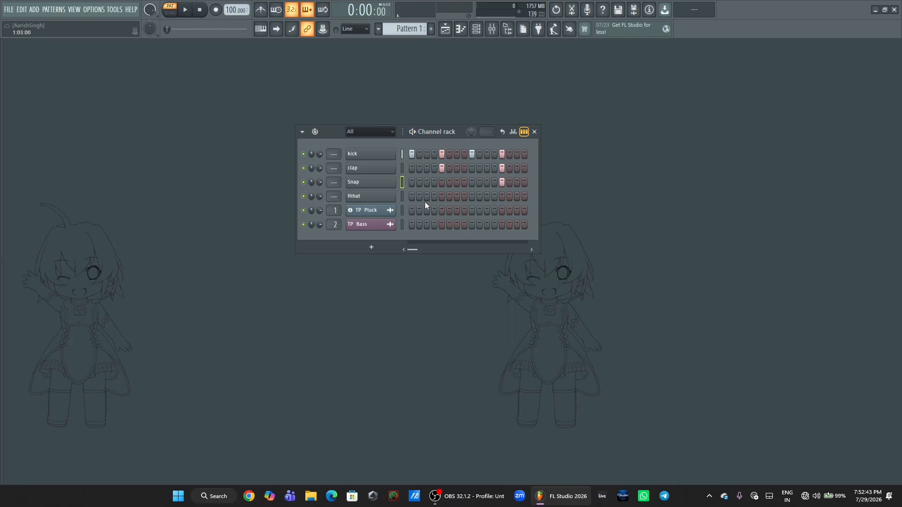
Fill the Hihat channel on each 2 steps and play the pattern
right_click(400, 196)
click(498, 228)
key(space)
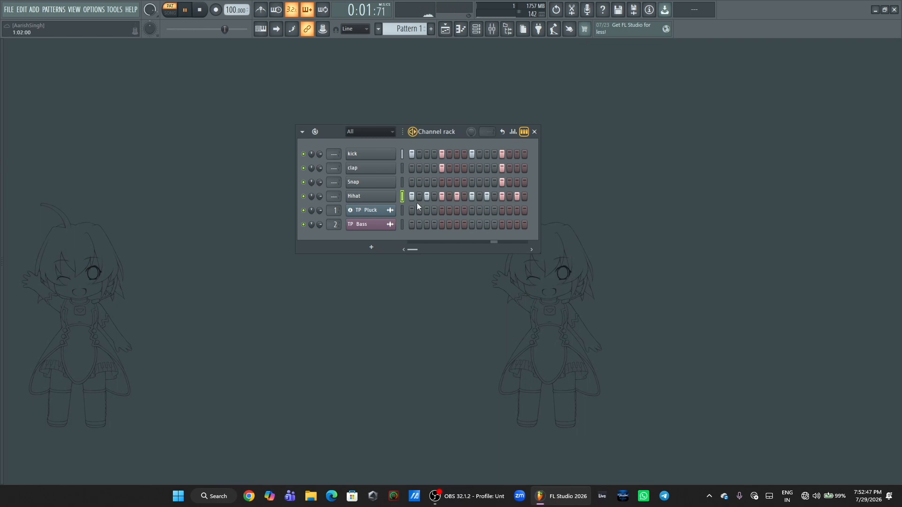
key(space)
Rework the Hihat pattern by adding hits on steps 4 and 12 and removing steps 1, 5 and 9, and play it back
click(434, 196)
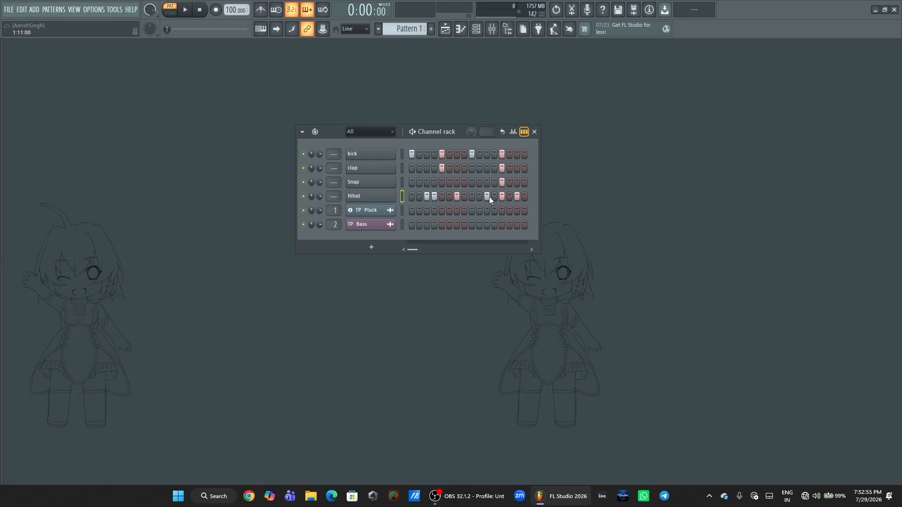
key(space)
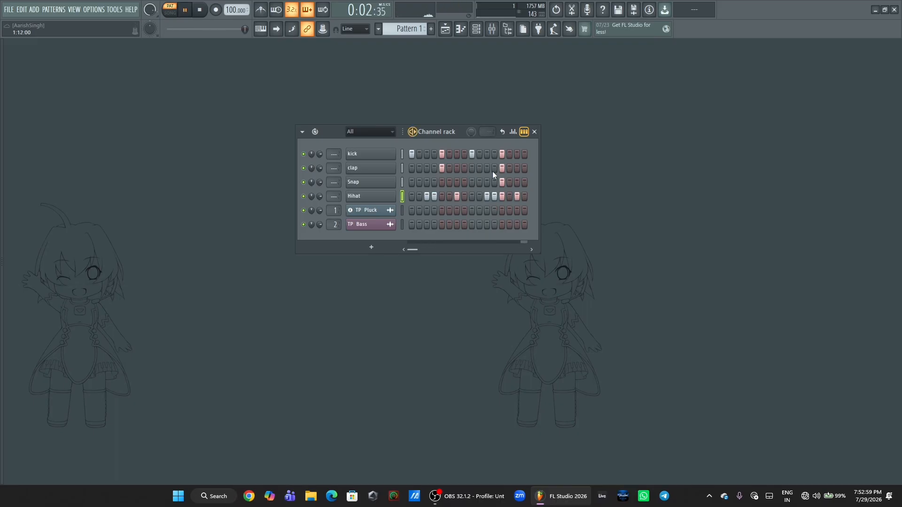
key(space)
Add the STH2_Percussion_01 one-shot as a channel below Hihat and place a hit on step 13
key(alt+F8)
click(45, 223)
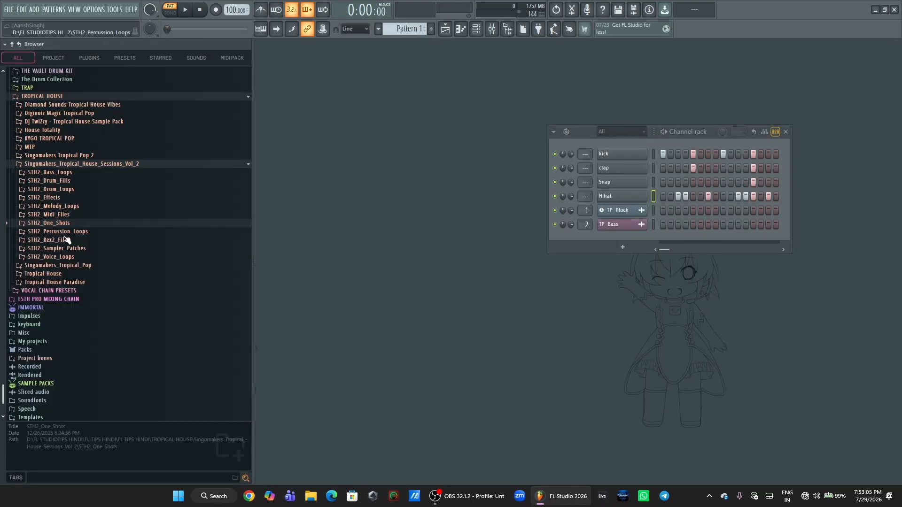
click(54, 223)
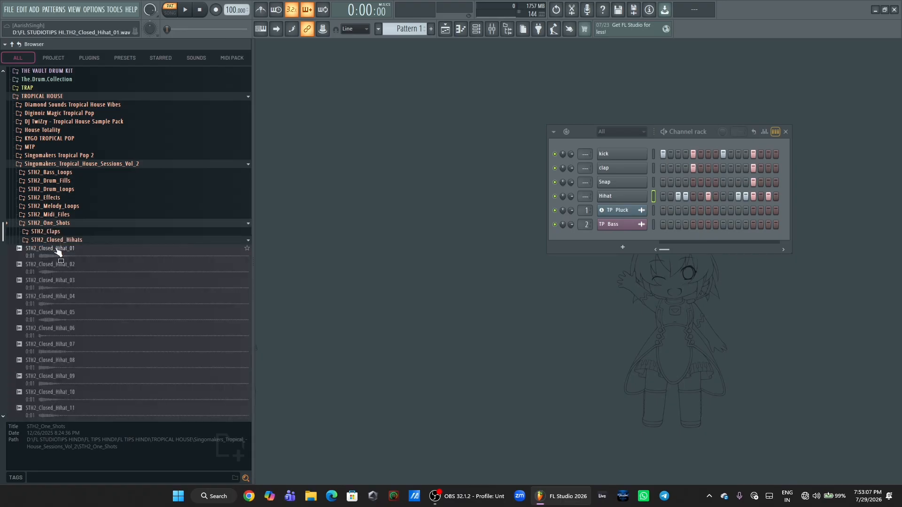
click(49, 240)
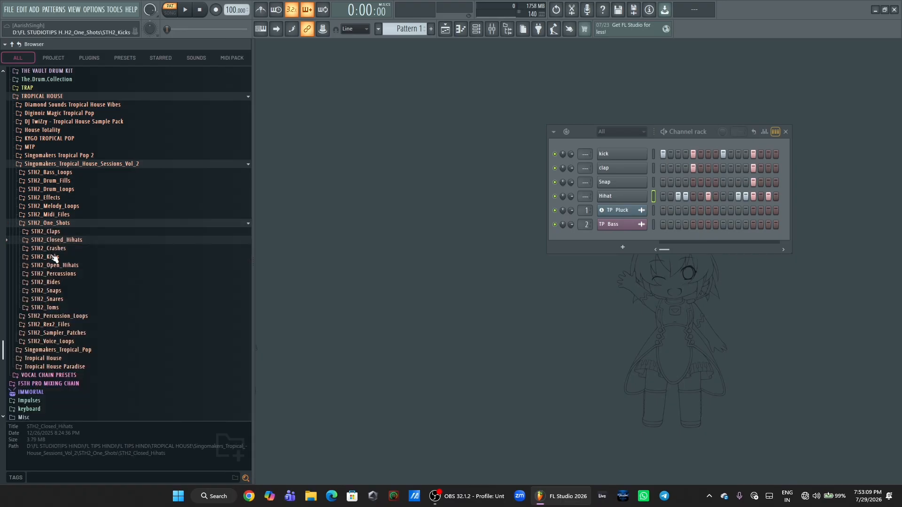
click(65, 275)
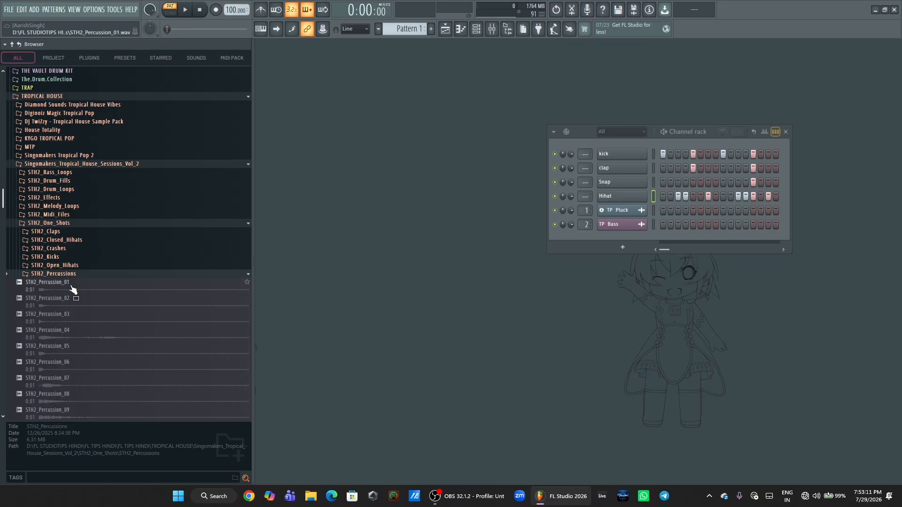
click(70, 287)
drag(71, 288, 613, 204)
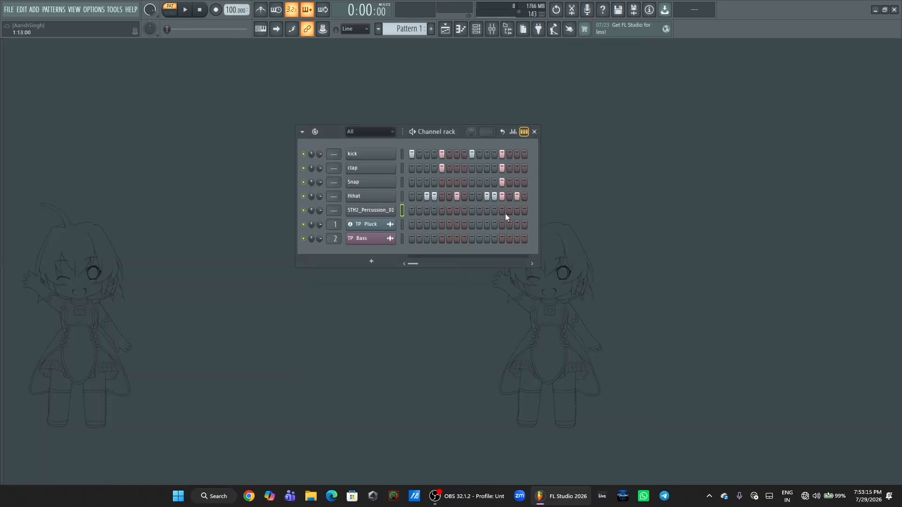
Add the STH2_Percussion_02 and STH2_Percussion_05 one-shots as channels below STH2_Percussion_01
mouse_move(2, 244)
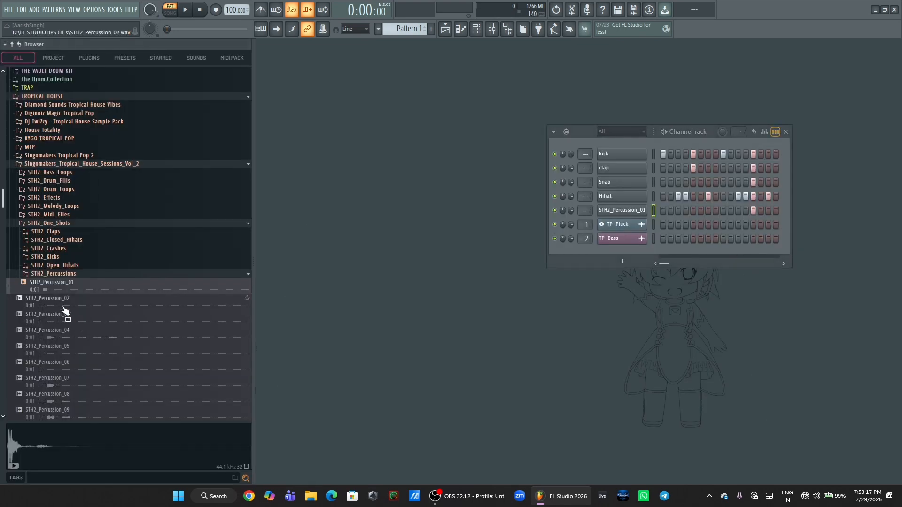
click(58, 303)
drag(59, 306, 554, 257)
click(59, 342)
drag(617, 230, 617, 229)
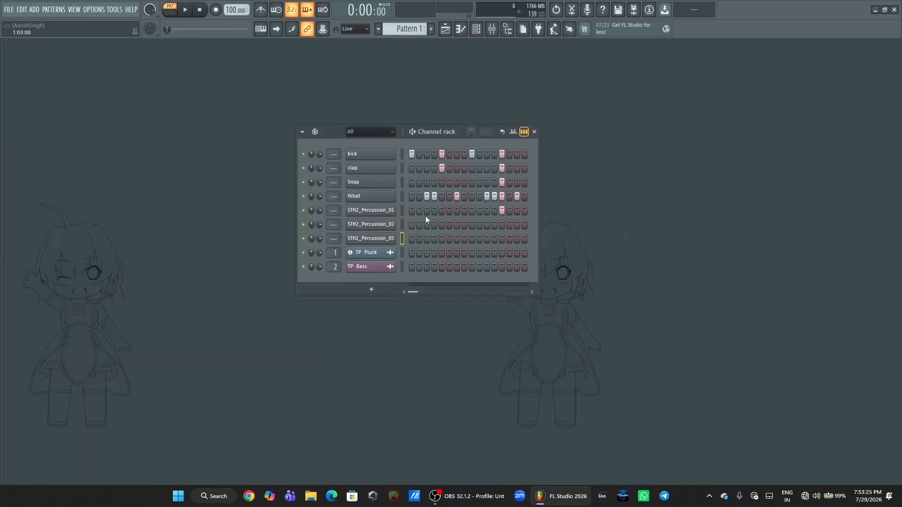
Place STH2_Percussion_02 hits on steps 14 and 16 and an STH2_Percussion_05 hit on step 15, playing the pattern to compare
click(518, 237)
right_click(516, 222)
key(space)
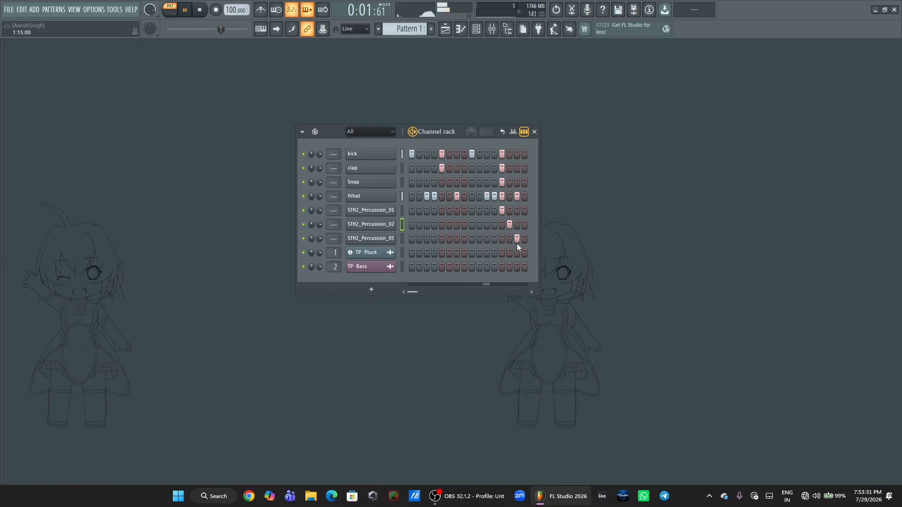
click(517, 238)
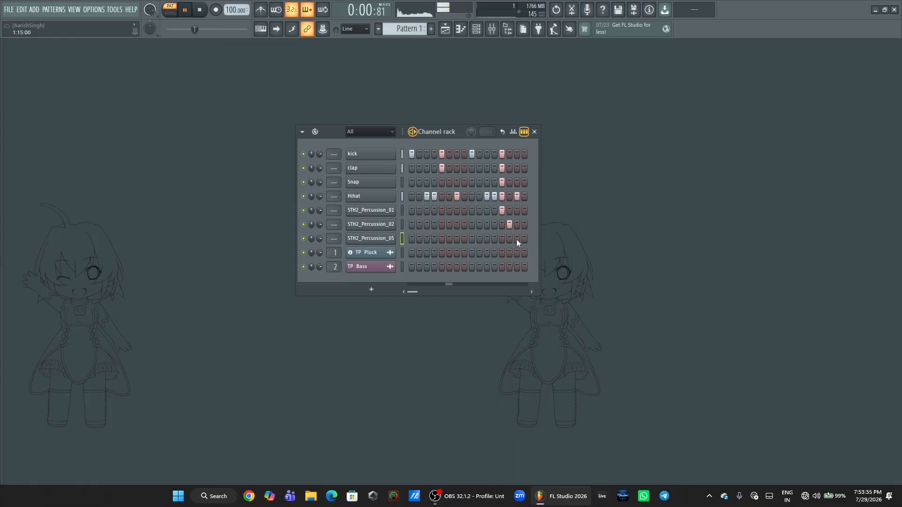
click(525, 224)
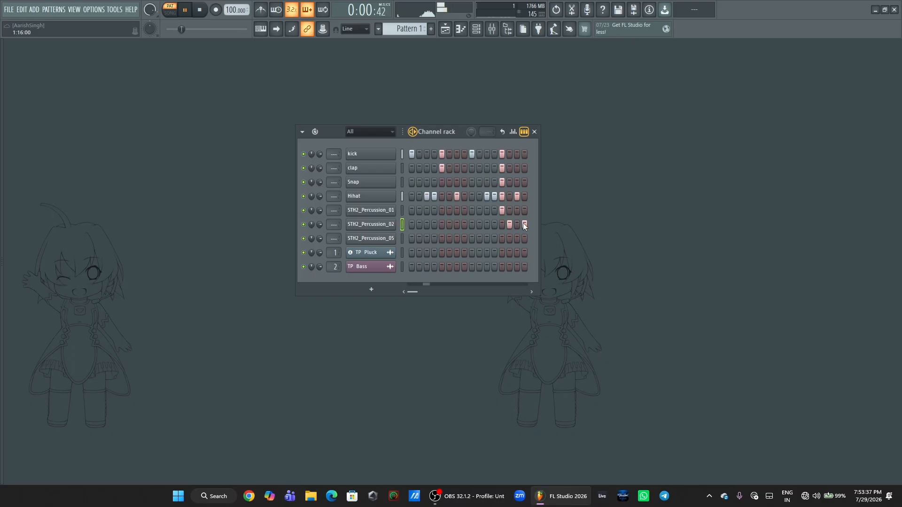
key(space)
click(517, 238)
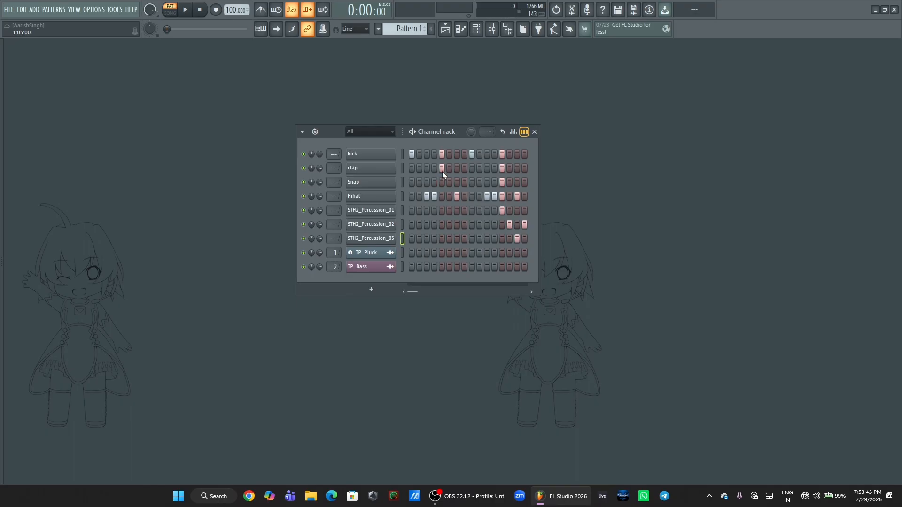
Audition the snare one-shots and add STH2_Snare_03 as a channel between clap and Snap
key(alt+F8)
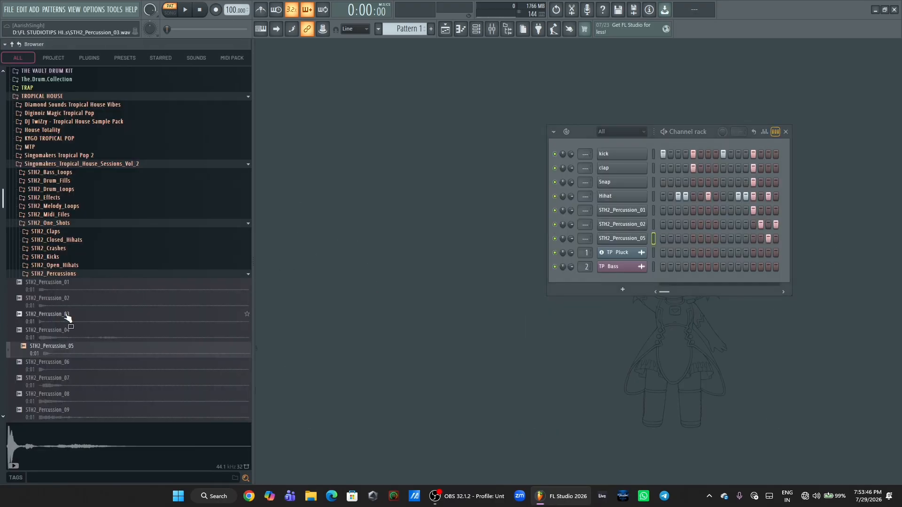
click(55, 275)
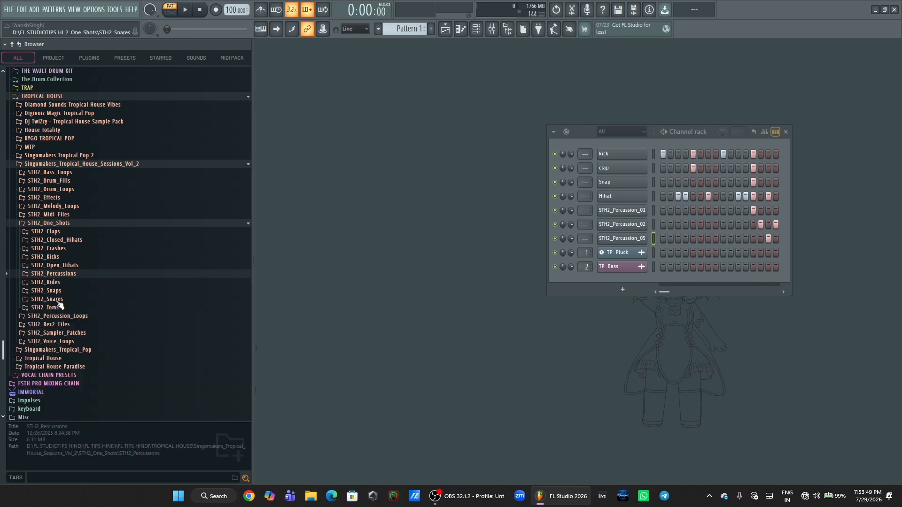
click(60, 300)
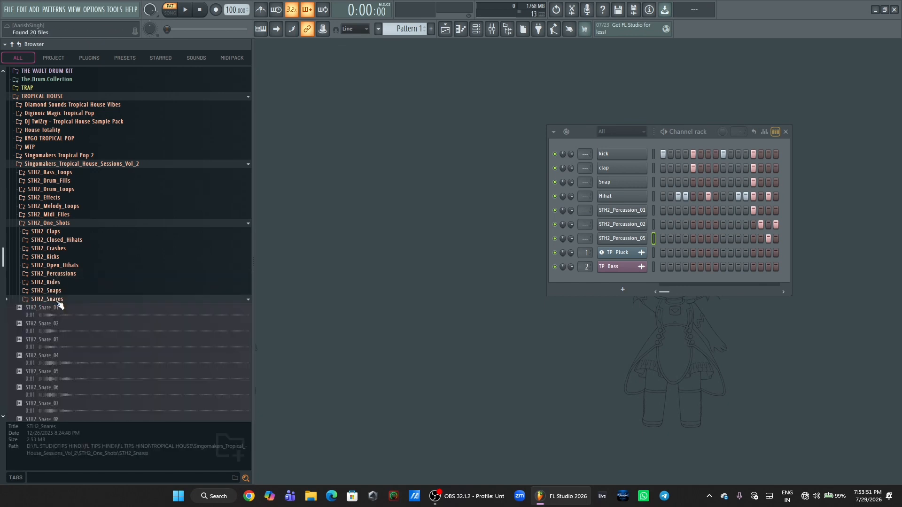
click(61, 316)
click(66, 329)
drag(66, 342, 612, 176)
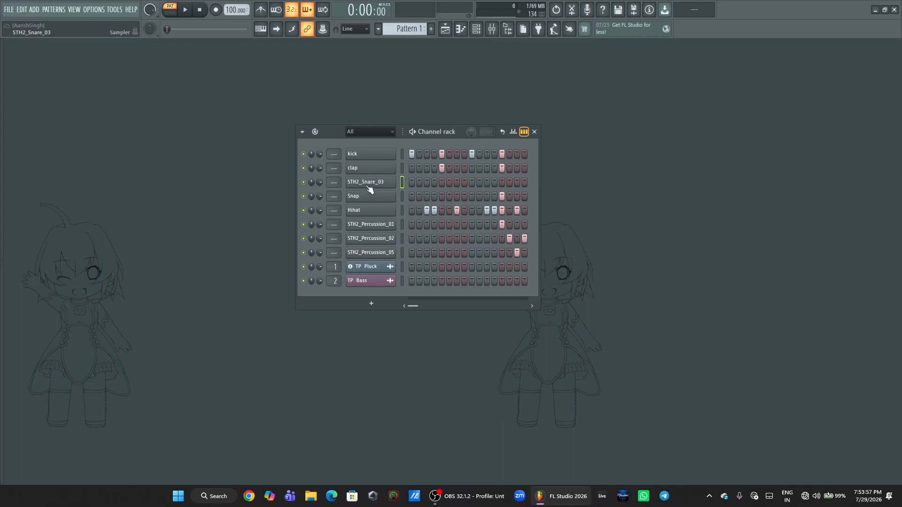
Rename the STH2_Snare_03 channel to snare
right_click(395, 178)
click(425, 201)
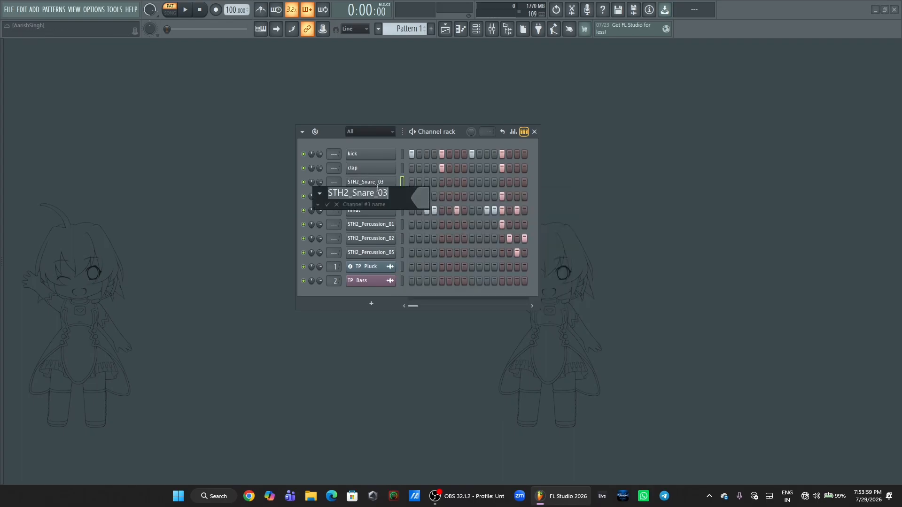
text(Snare)
key(Return)
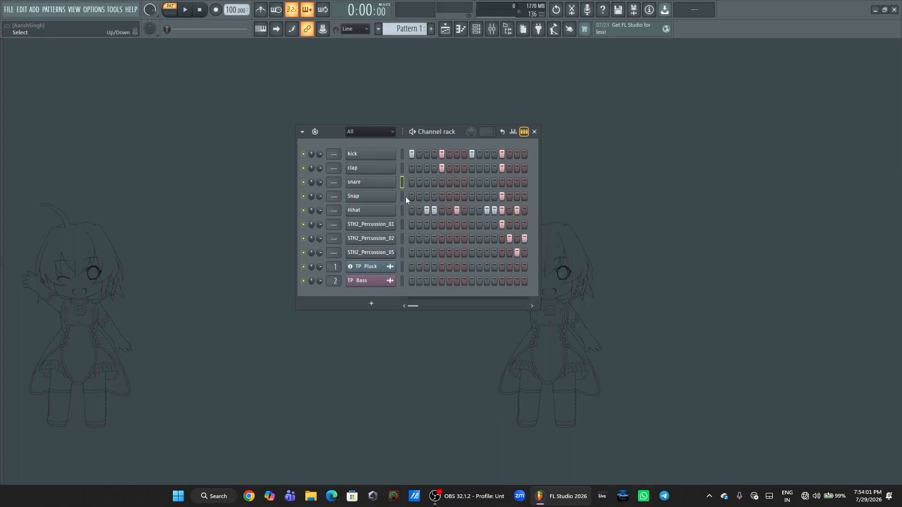
Try snare hits on steps 4 and 7, move them to 3 and 6, and test steps 11 and 15 during playback
click(458, 184)
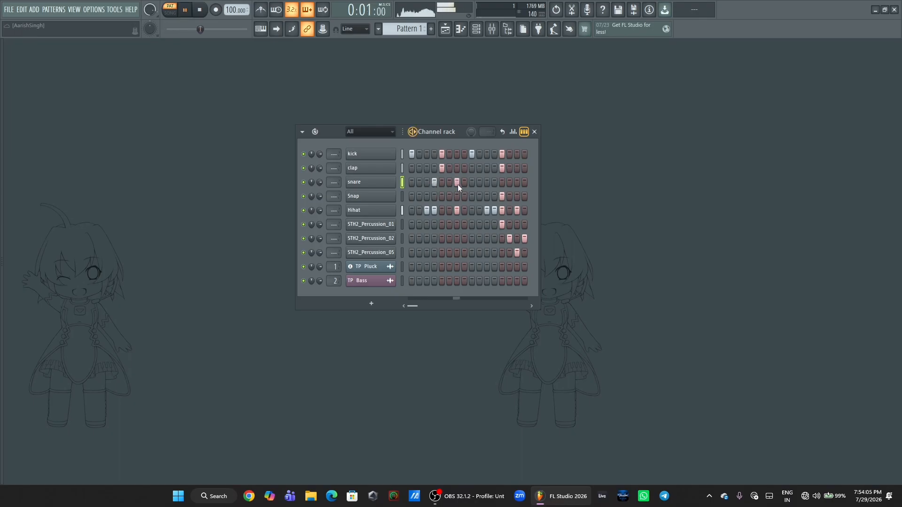
click(434, 183)
click(458, 184)
click(450, 184)
key(space)
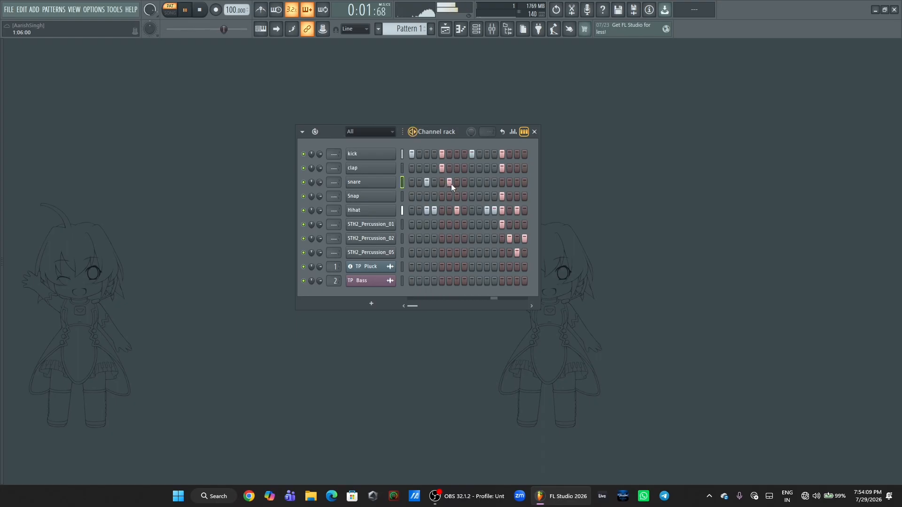
click(487, 182)
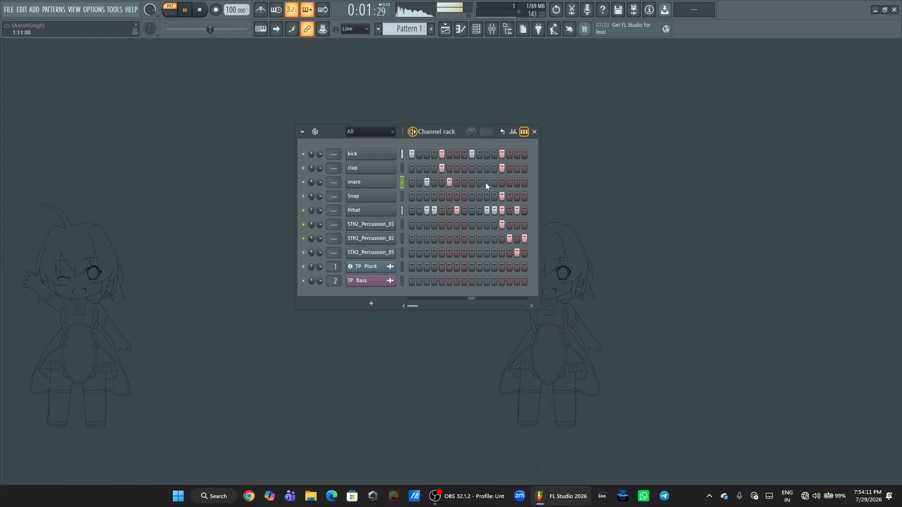
click(515, 183)
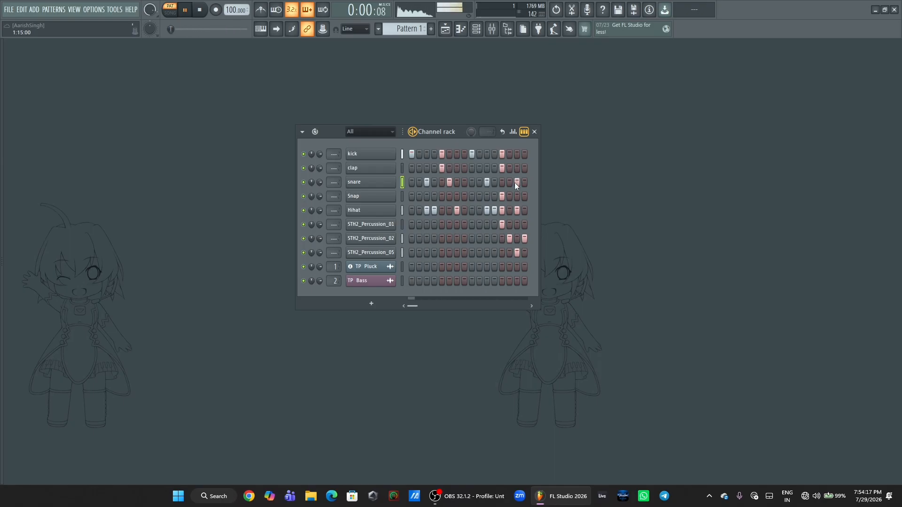
key(space)
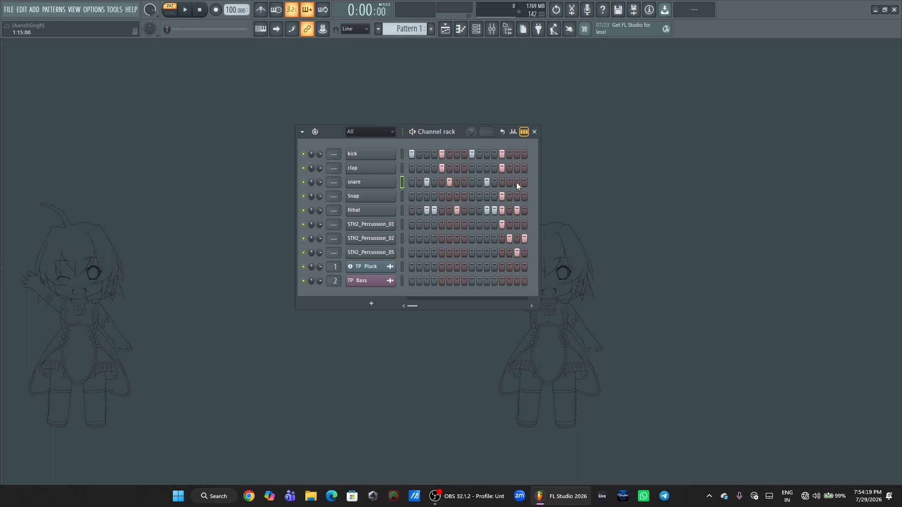
Delete the snare channel from the channel rack
right_click(394, 182)
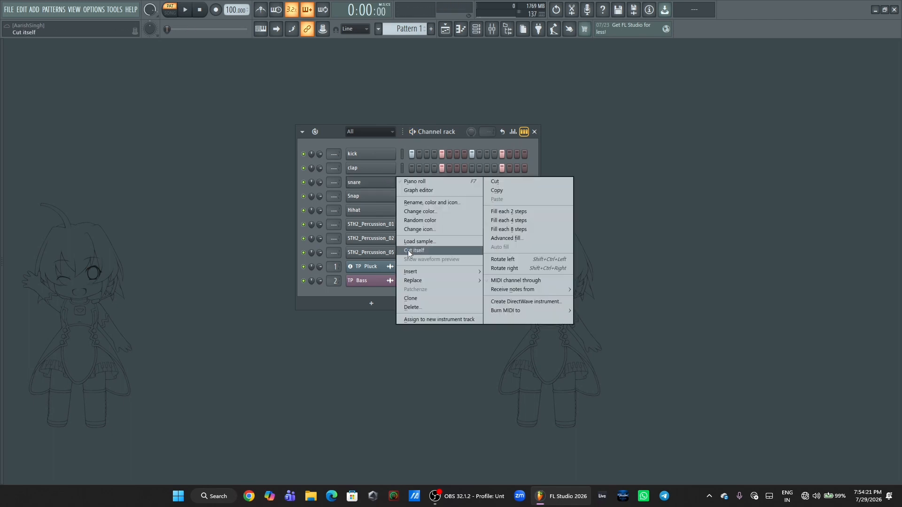
click(421, 307)
click(483, 278)
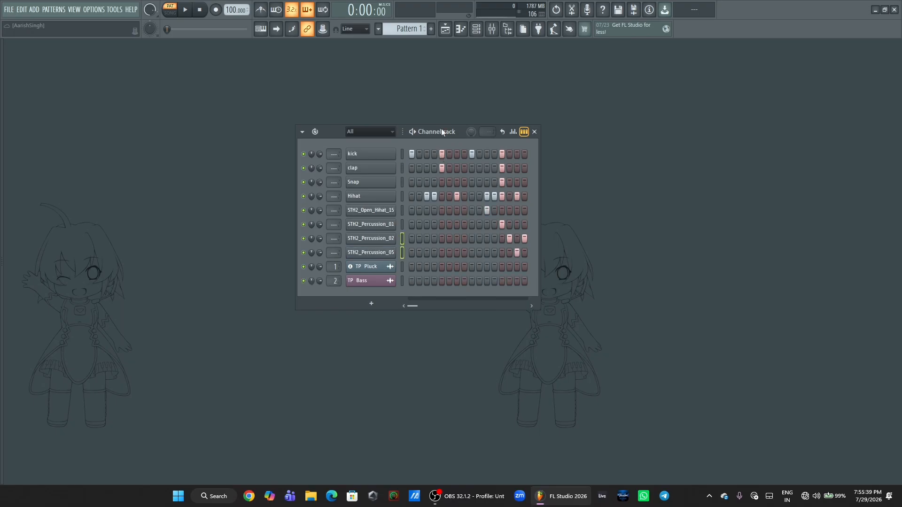
Play the drum pattern, close the channel rack and open the playlist
key(space)
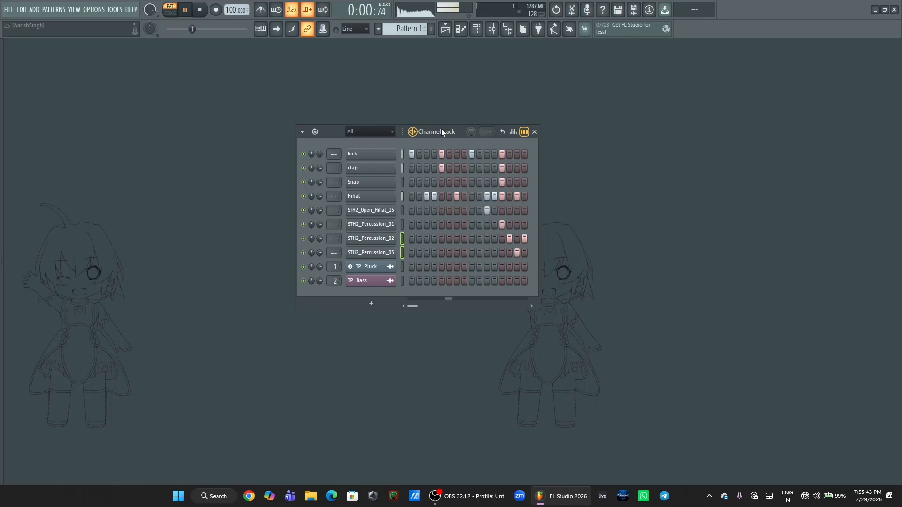
key(space)
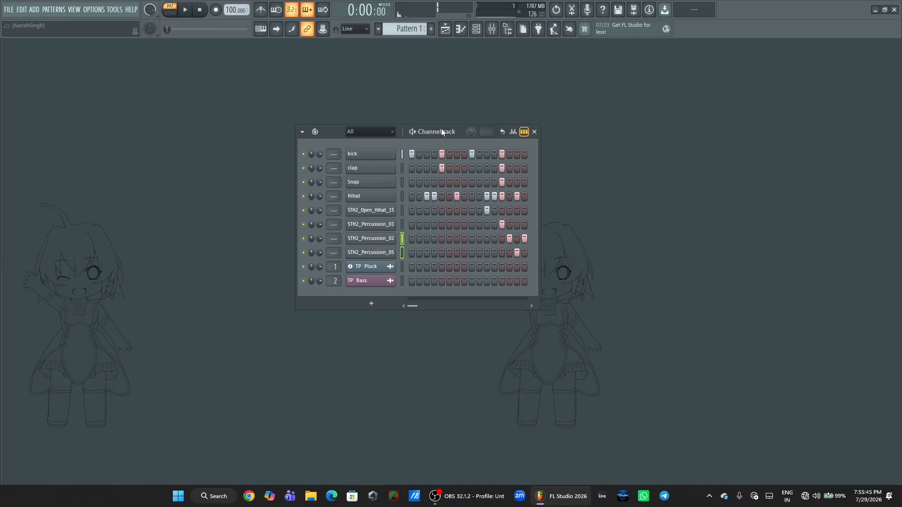
click(534, 132)
click(450, 32)
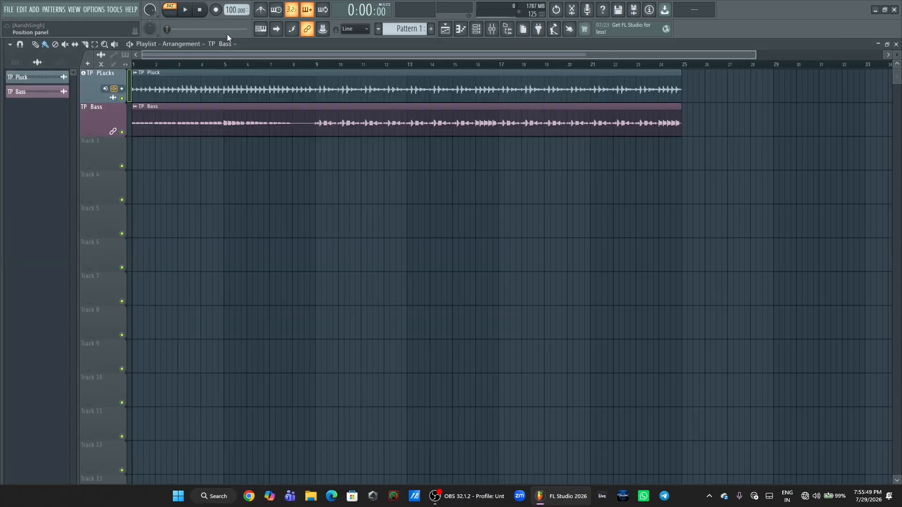
Switch to song mode and play the TP Pluck and TP Bass arrangement from the start to bar 9
click(170, 10)
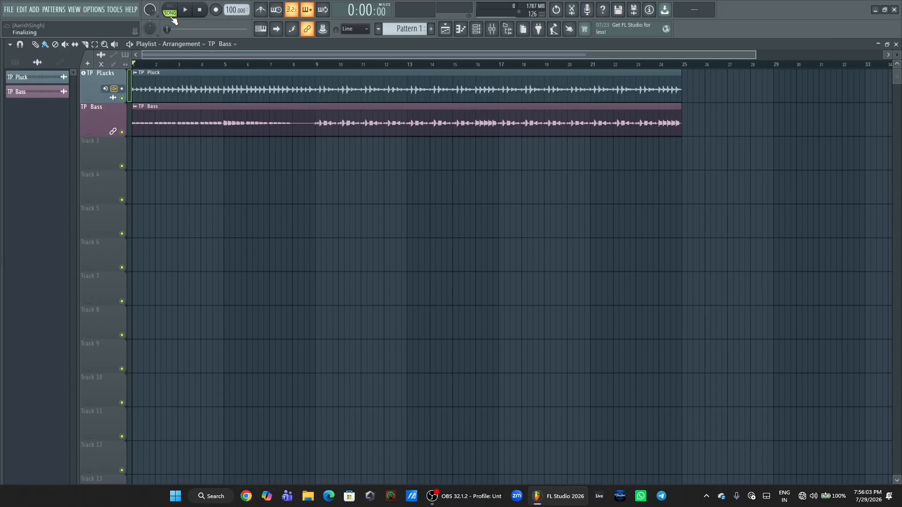
click(185, 14)
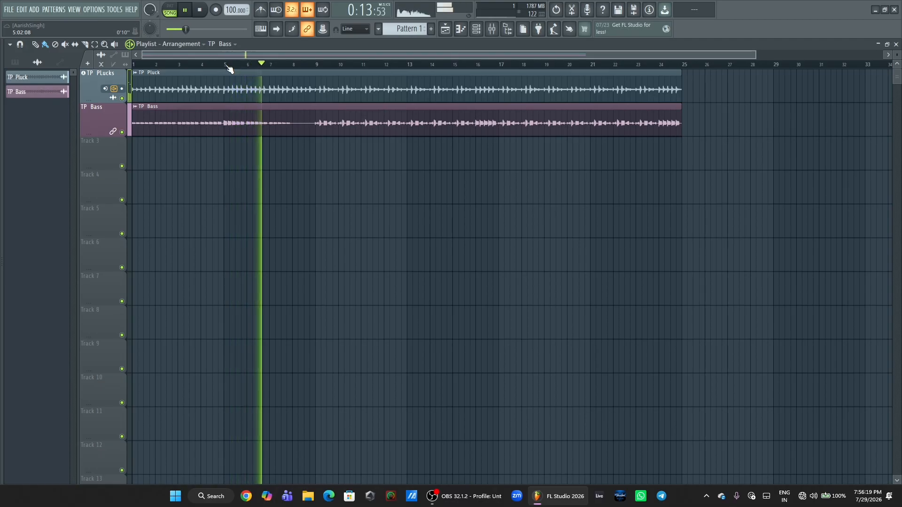
scroll(332, 69, up, 2)
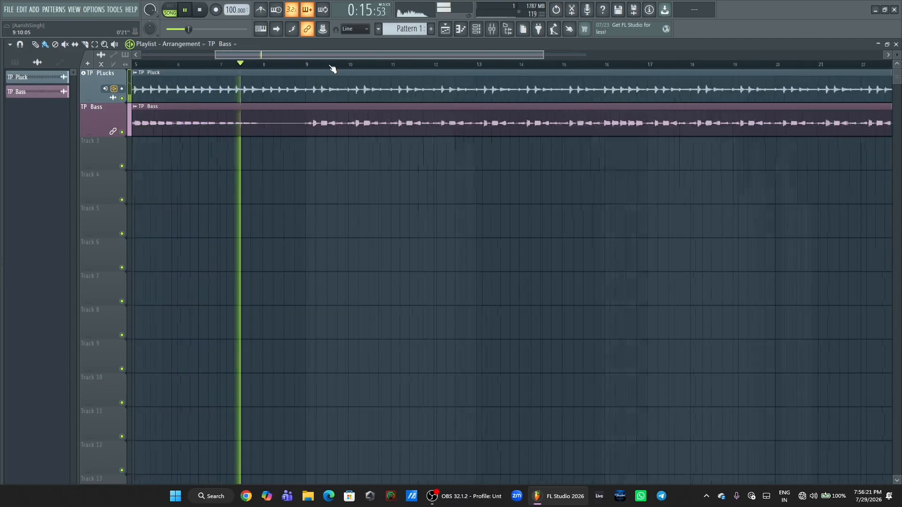
drag(301, 55, 337, 57)
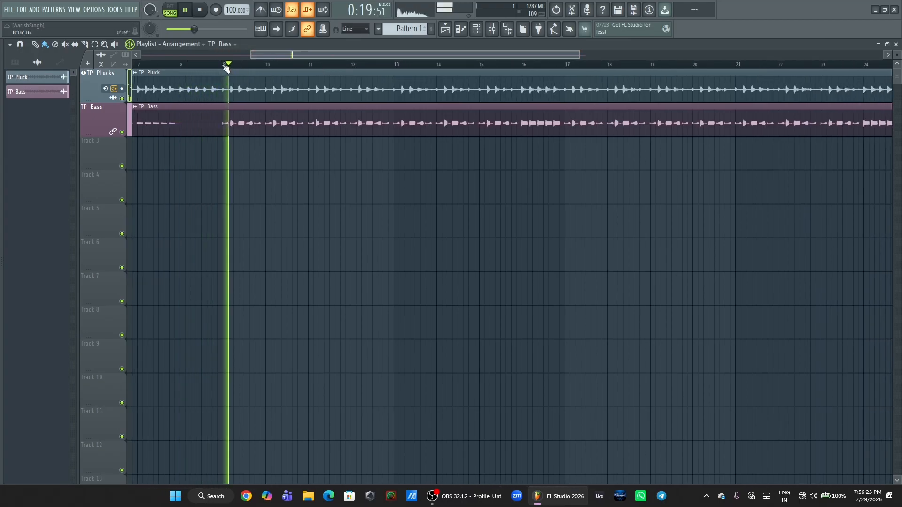
key(space)
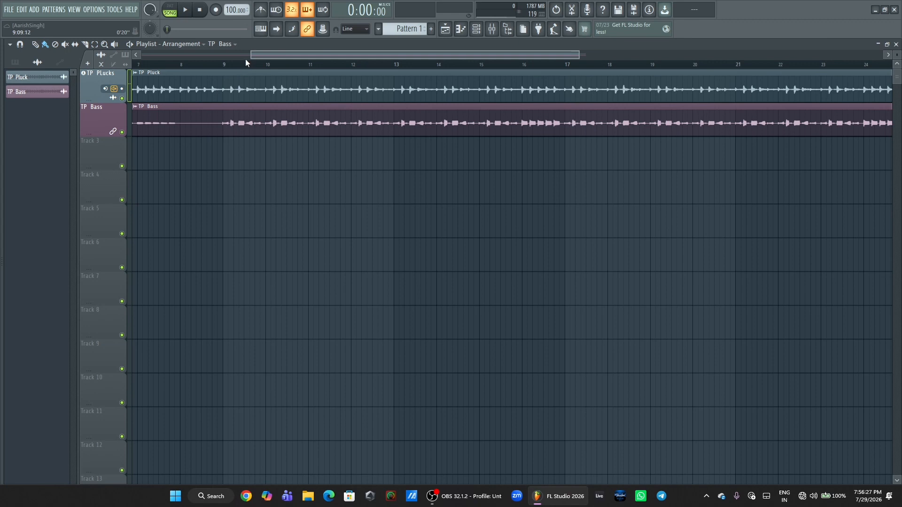
Set the playlist playhead to bar 9, where the main TP Bass part begins
drag(250, 55, 141, 55)
click(394, 66)
scroll(393, 69, up, 3)
drag(377, 56, 422, 52)
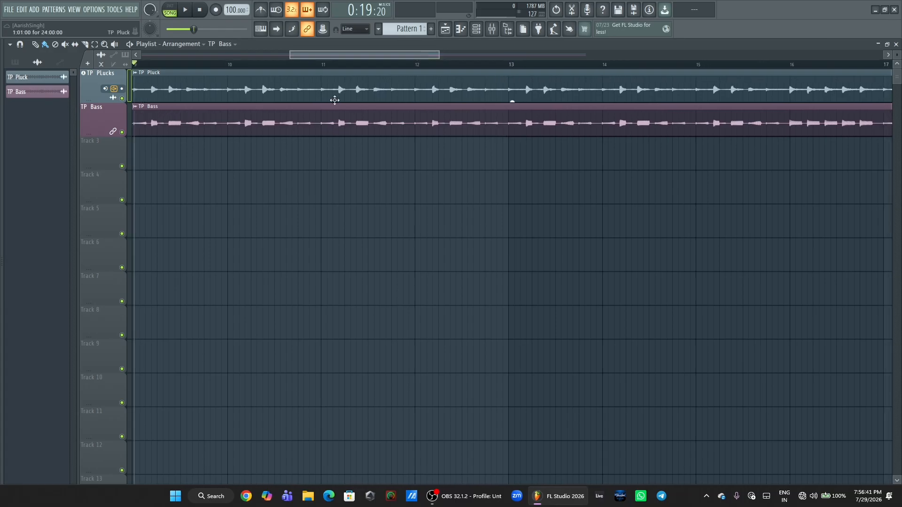
drag(334, 56, 326, 56)
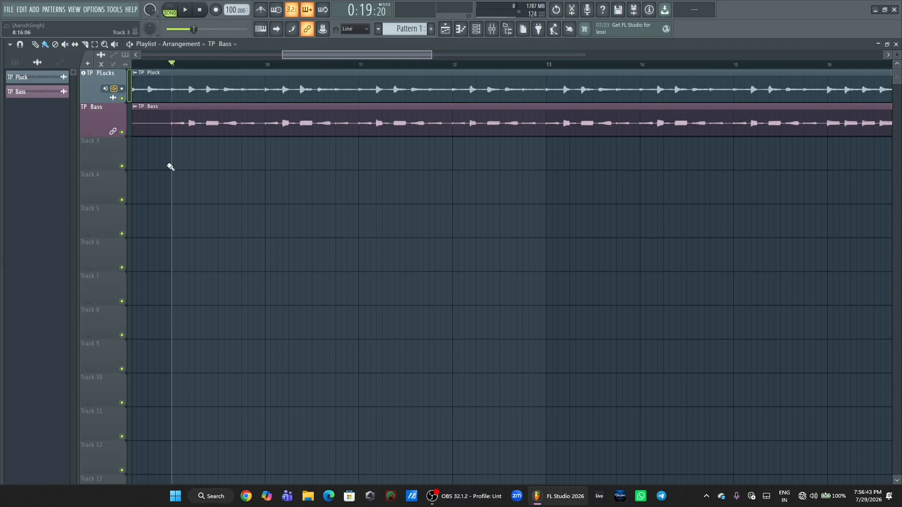
Add the STH2_Kick_10 sample from the STH2_Kicks folder to Track 3 of the playlist
key(alt+F8)
click(56, 165)
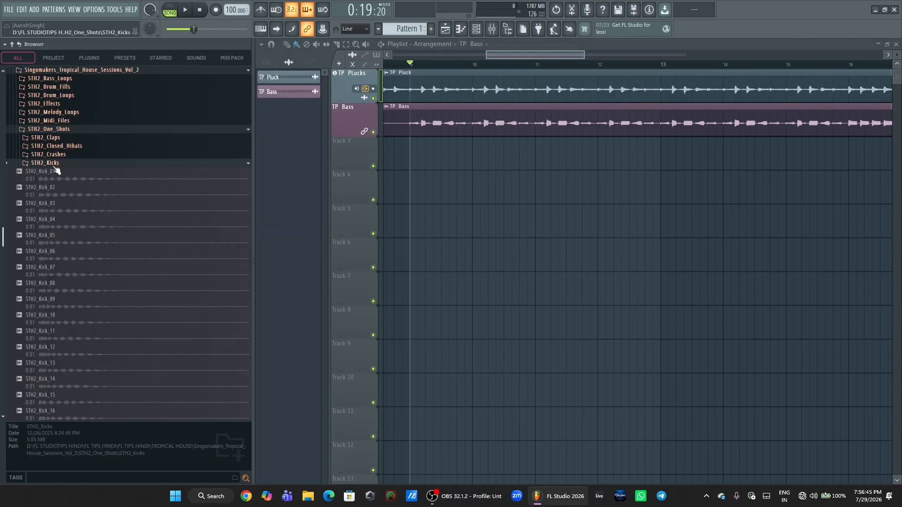
click(69, 181)
click(69, 203)
drag(71, 319, 389, 153)
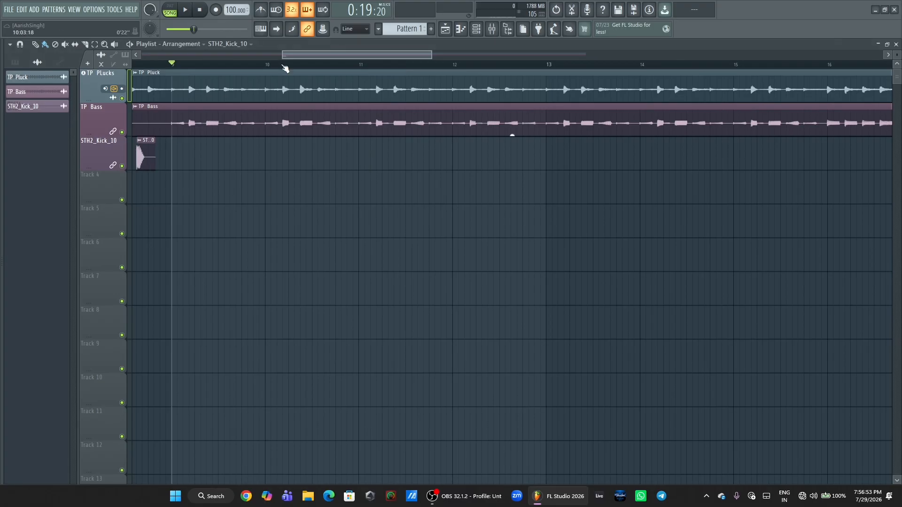
Set the snap to Beat, place STH2_Kick_10 on every beat of bars 9 to 12 and play it back
click(355, 29)
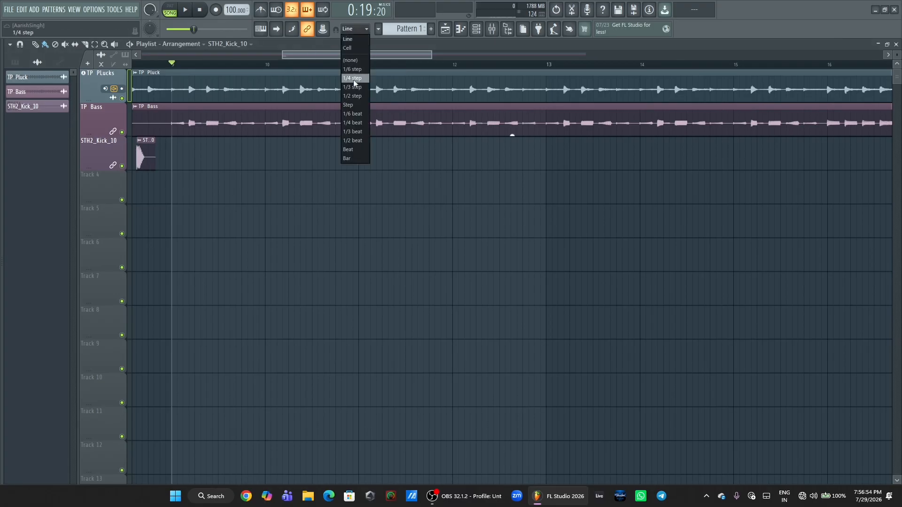
click(355, 151)
right_click(144, 162)
click(175, 156)
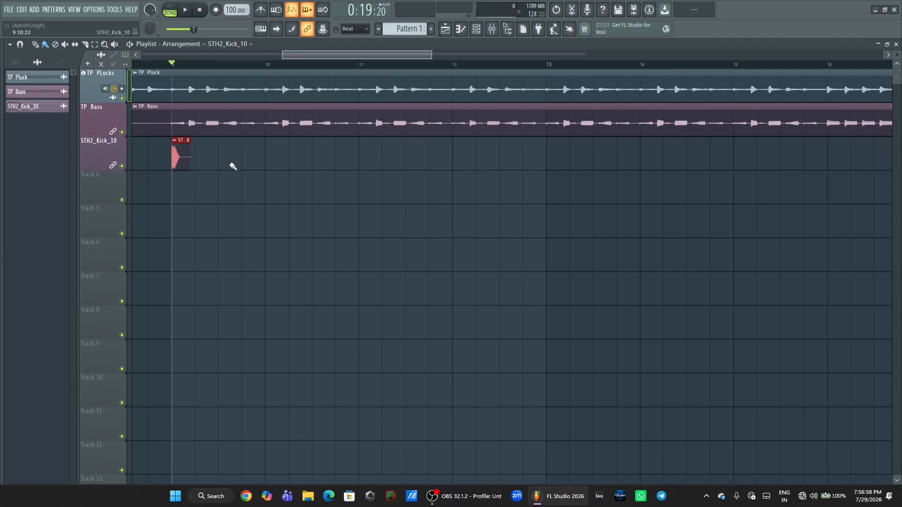
drag(208, 150, 492, 165)
key(space)
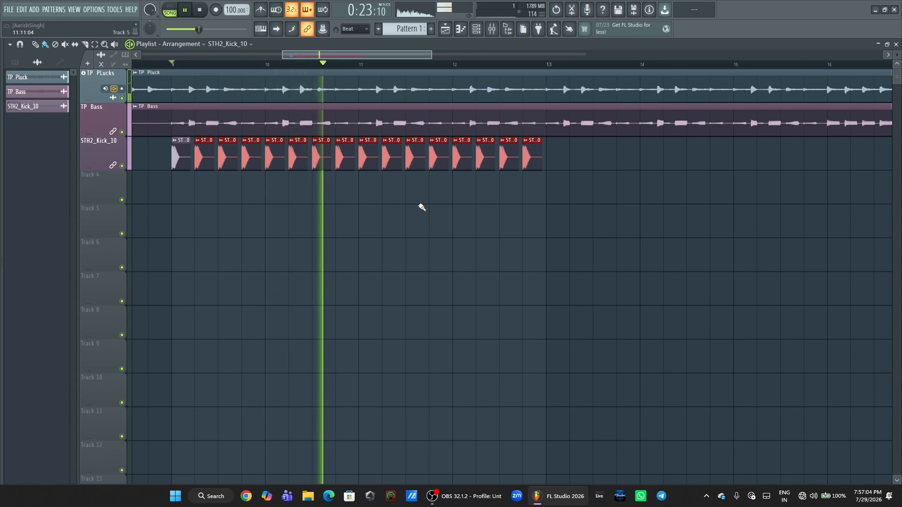
key(space)
Add the STH2_Snap_04 sample from the STH2_Snaps folder to Track 4
key(alt+F8)
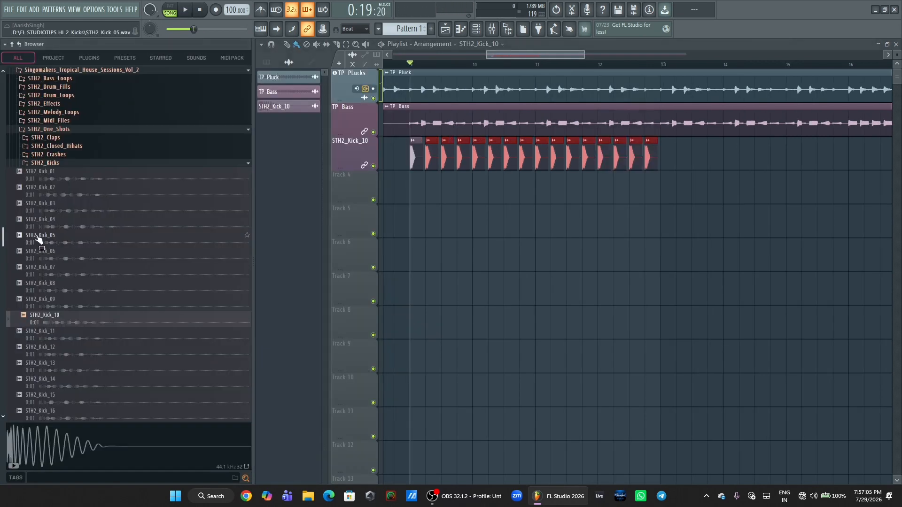
click(44, 163)
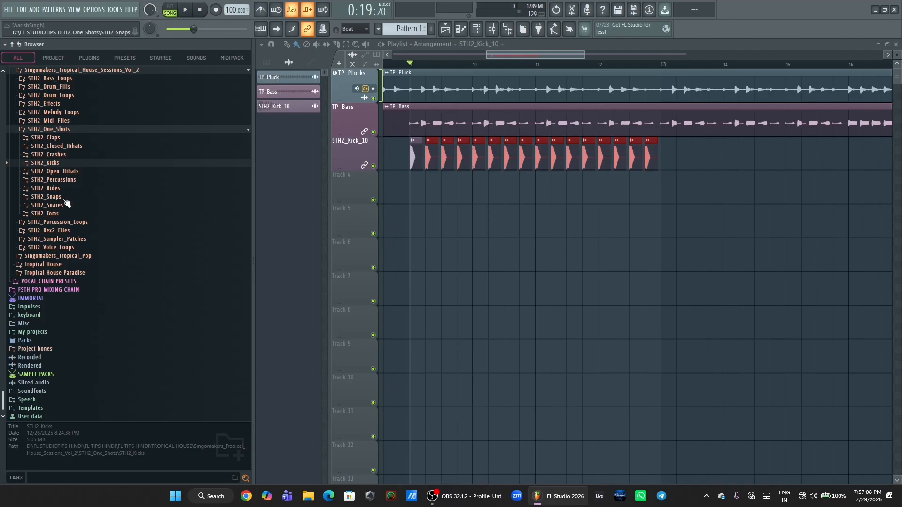
click(47, 205)
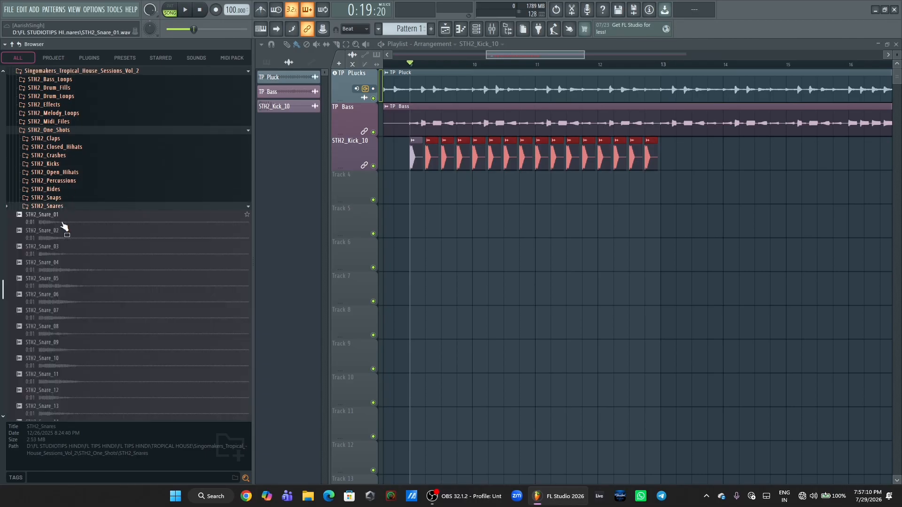
click(51, 198)
click(62, 256)
drag(71, 266, 378, 190)
Place STH2_Snap_04 on beats 2 and 4 of bars 7 and 8, leading into the kicks
drag(148, 189, 330, 212)
drag(295, 56, 250, 55)
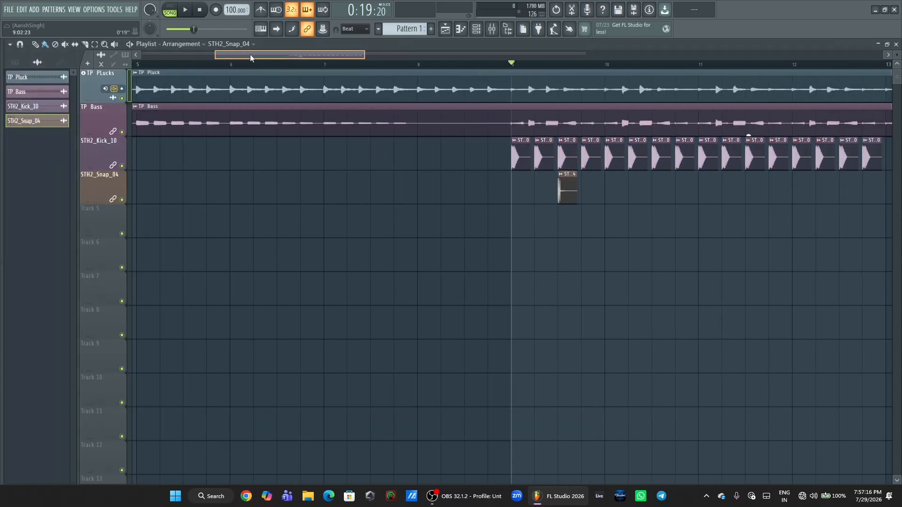
drag(572, 192, 362, 192)
click(501, 191)
Play the arrangement from bar 7 to hear the snaps against the pluck and bass
click(330, 66)
key(space)
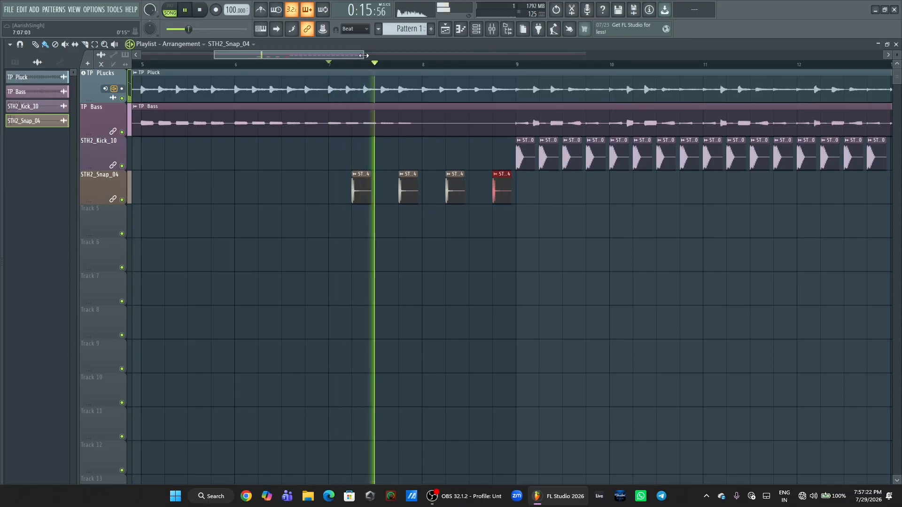
drag(363, 55, 453, 55)
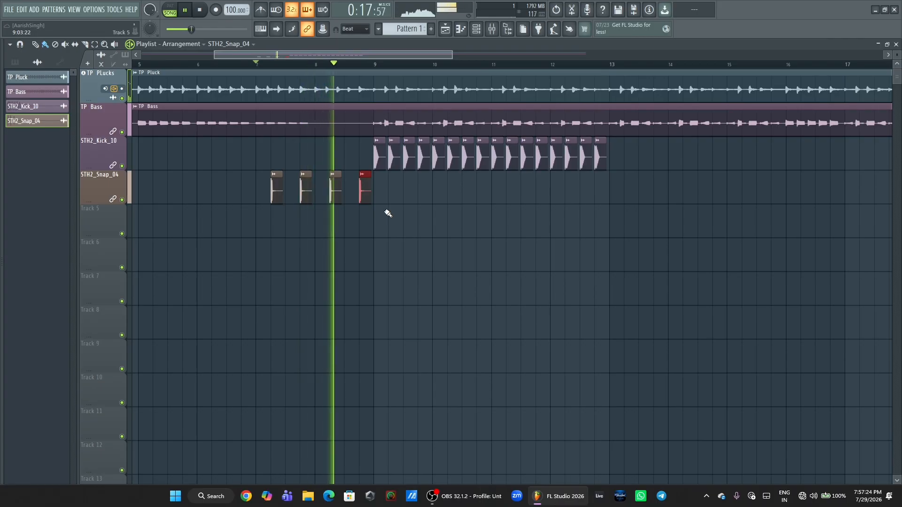
key(space)
Add the STH2_Clap_01 sample from the STH2_Claps folder to Track 5
key(alt+F8)
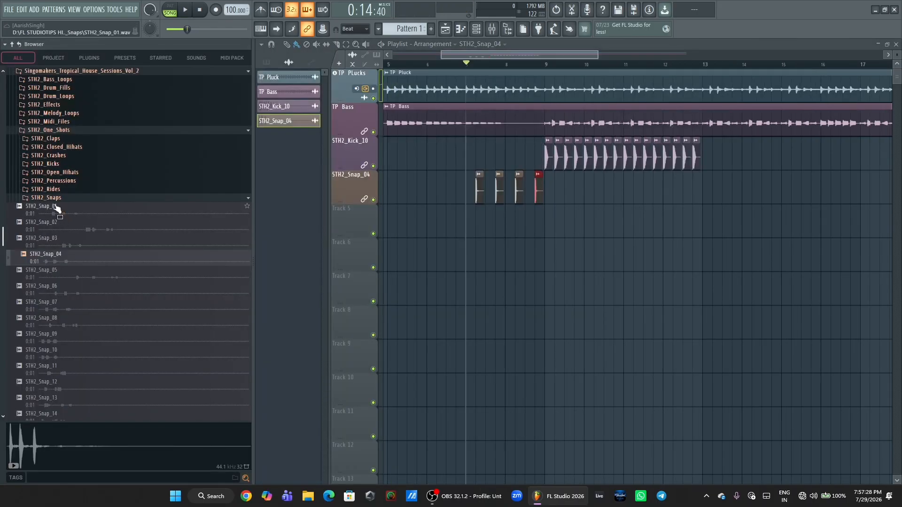
click(56, 139)
drag(66, 148, 357, 207)
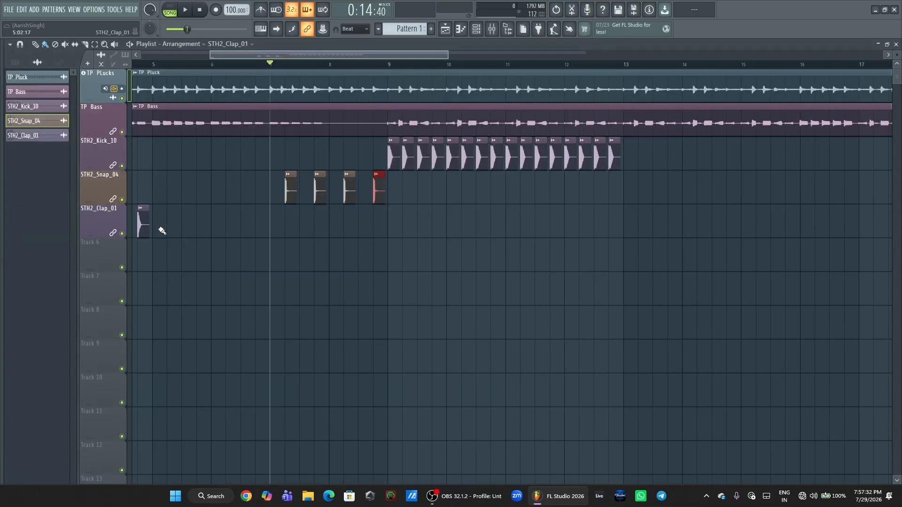
Place STH2_Clap_01 on beats 2 and 4 of every bar from bar 9 to bar 12
drag(144, 228, 410, 229)
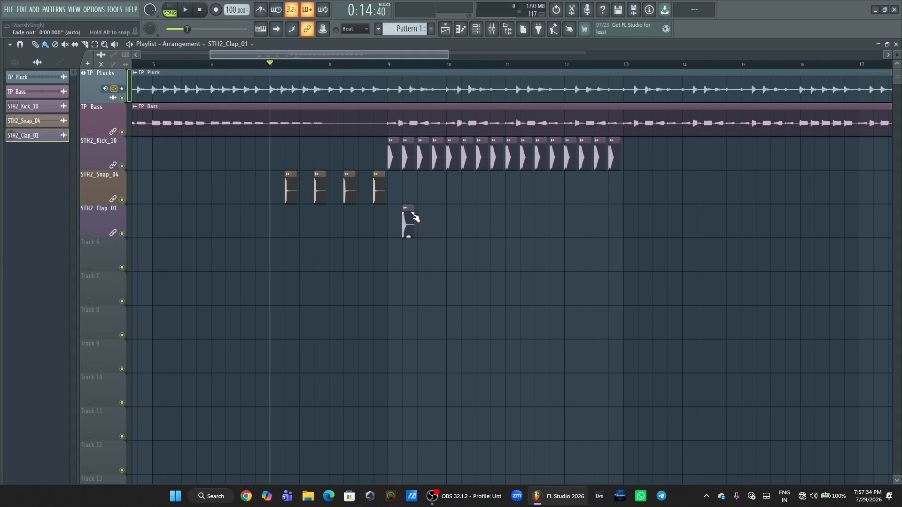
scroll(448, 71, up, 3)
click(428, 222)
click(484, 222)
click(536, 221)
click(591, 224)
click(645, 225)
click(702, 226)
click(757, 225)
Play the arrangement from the last beat of bar 8 to hear the claps with the kicks
key(space)
click(311, 65)
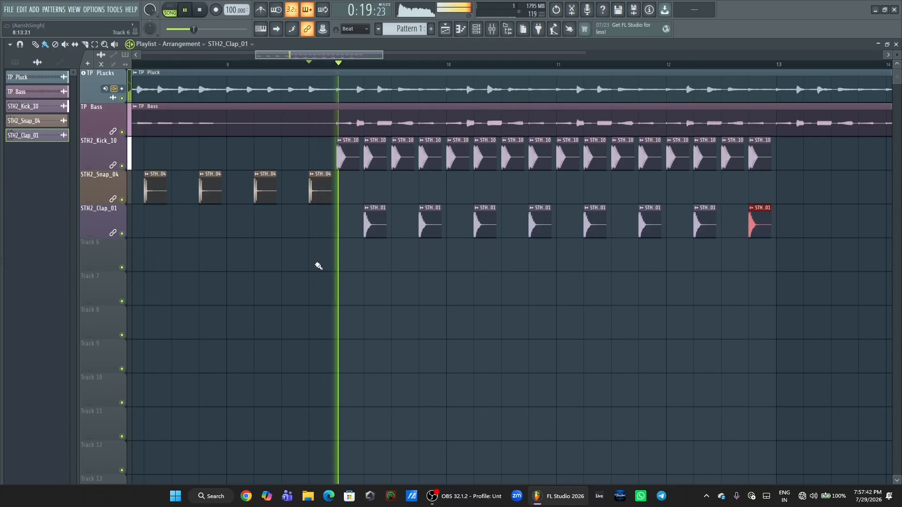
drag(383, 56, 465, 55)
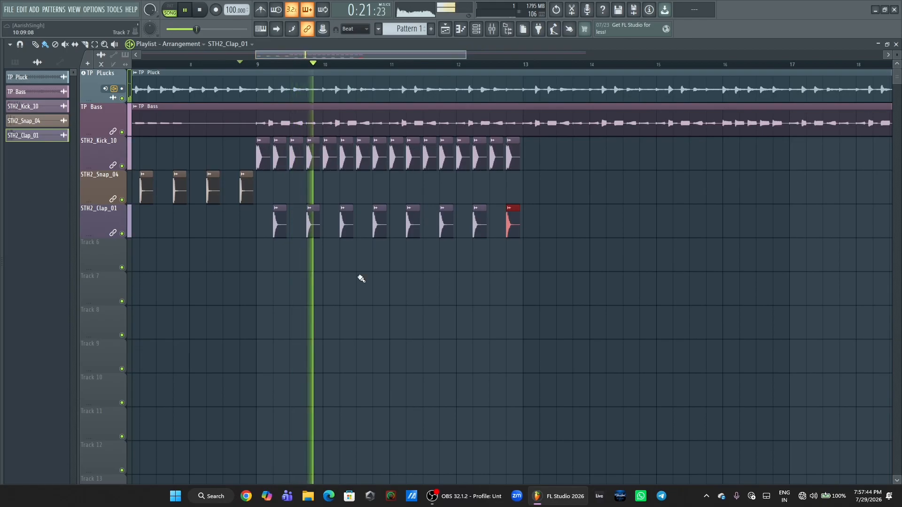
key(space)
Audition several samples in the STH2_Claps folder and add STH2_Clap_12 to Track 6
key(alt+F8)
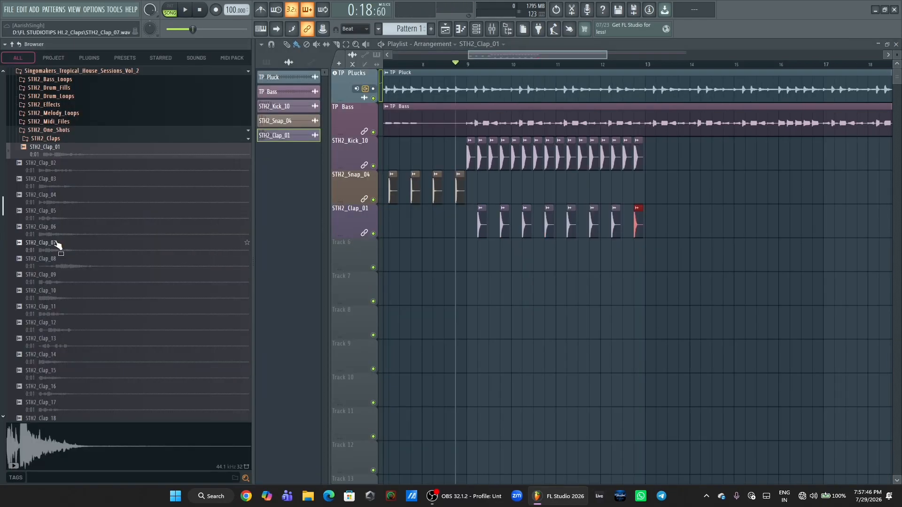
click(66, 197)
click(66, 214)
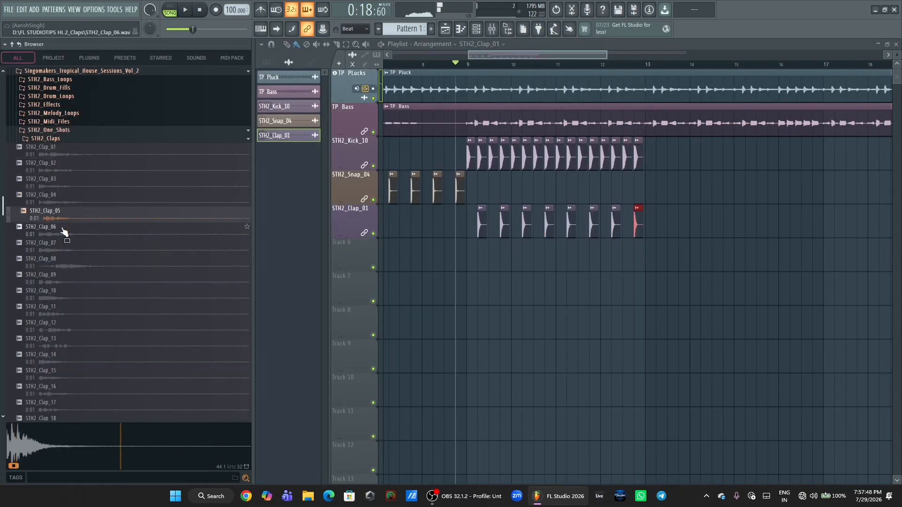
click(63, 230)
click(60, 245)
click(60, 260)
click(59, 292)
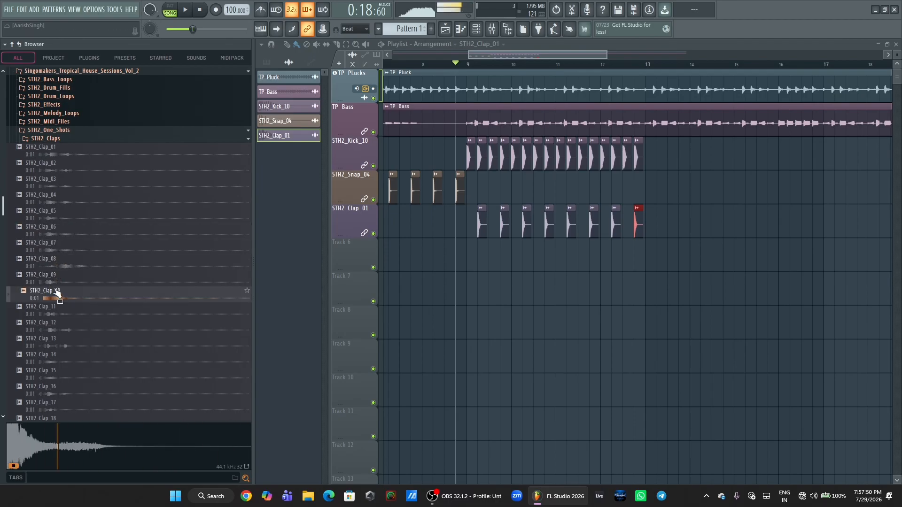
click(60, 308)
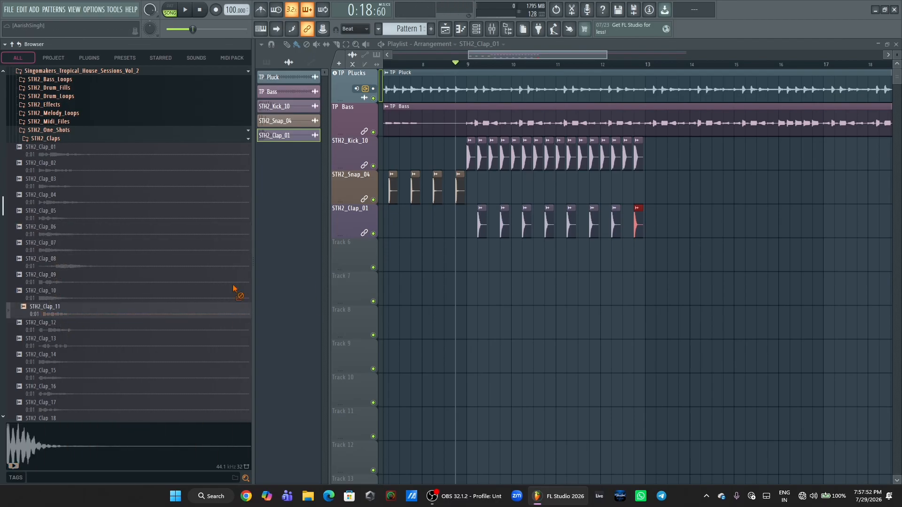
click(72, 331)
drag(74, 334, 387, 257)
key(alt+F8)
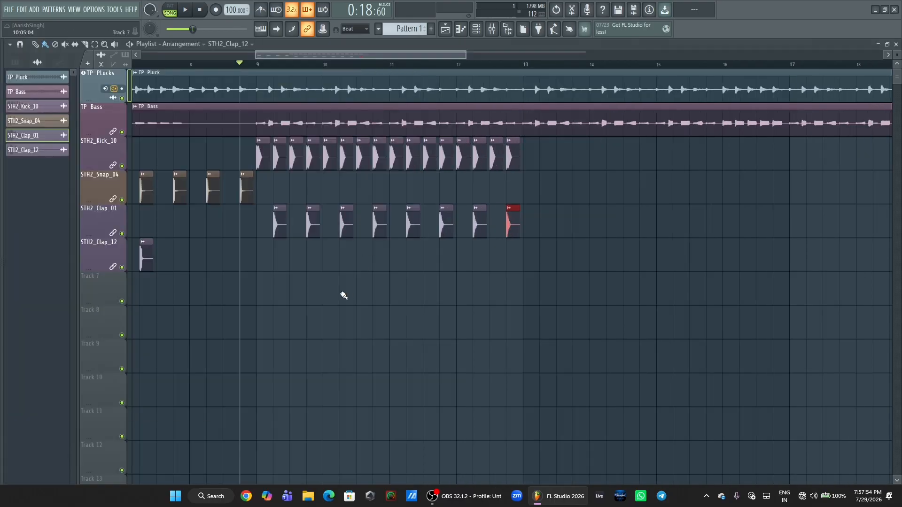
Layer STH2_Clap_12 on beat 4 of bars 9 to 12 and play the result
drag(293, 253, 315, 258)
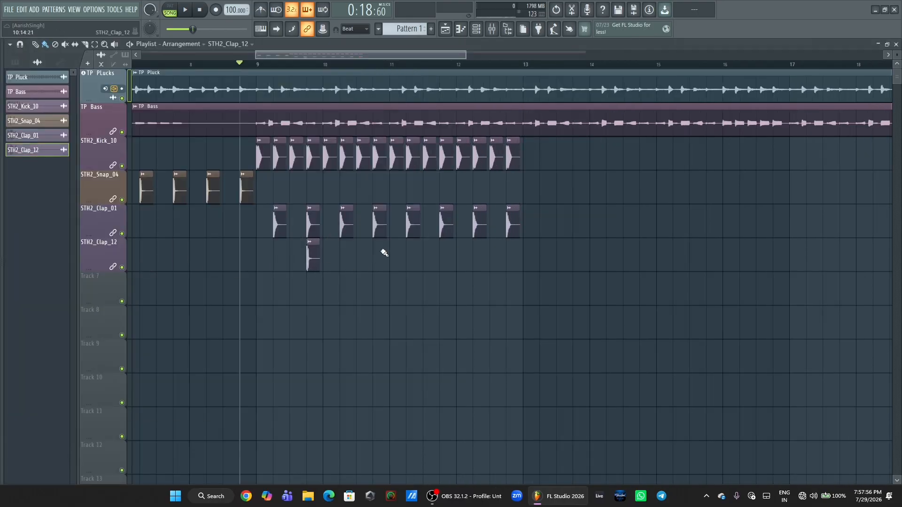
click(451, 256)
click(511, 254)
key(space)
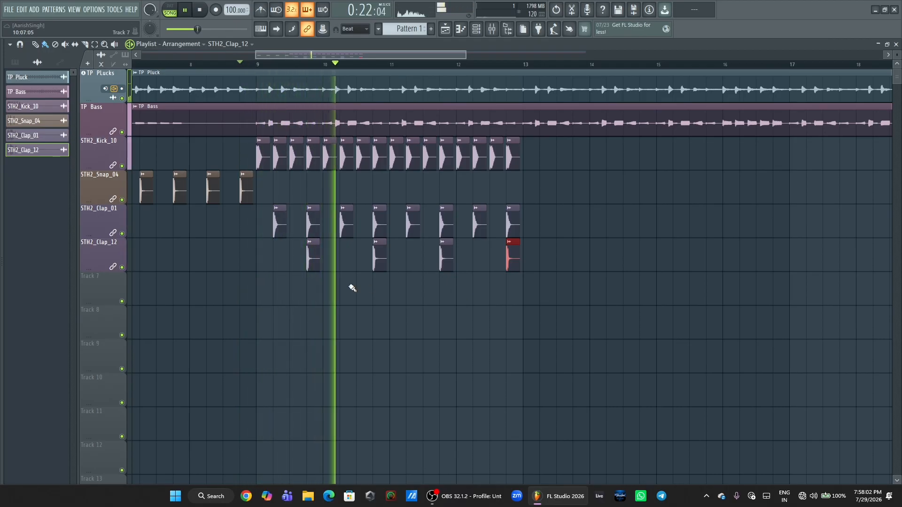
scroll(392, 67, up, 3)
key(space)
Add the STH2_Closed_Hihat_02 sample from the STH2_Closed_Hihats folder to Track 7
mouse_move(15, 301)
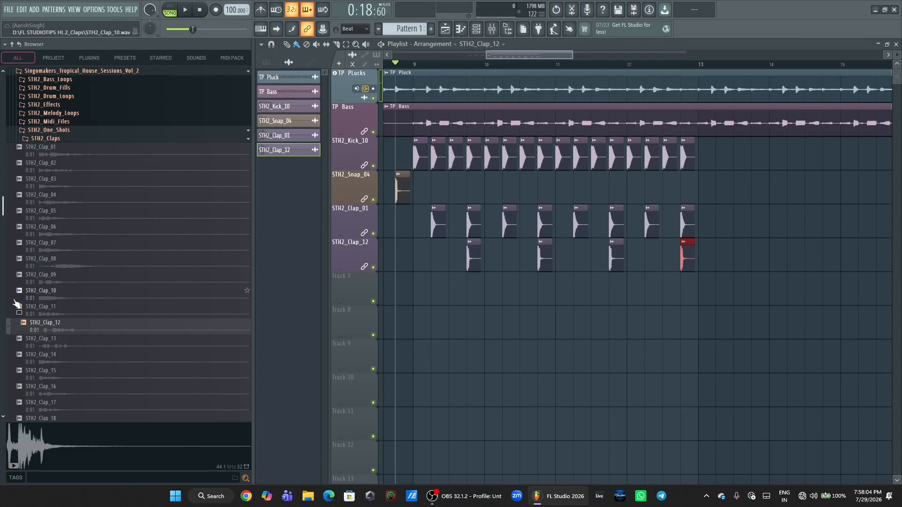
click(55, 130)
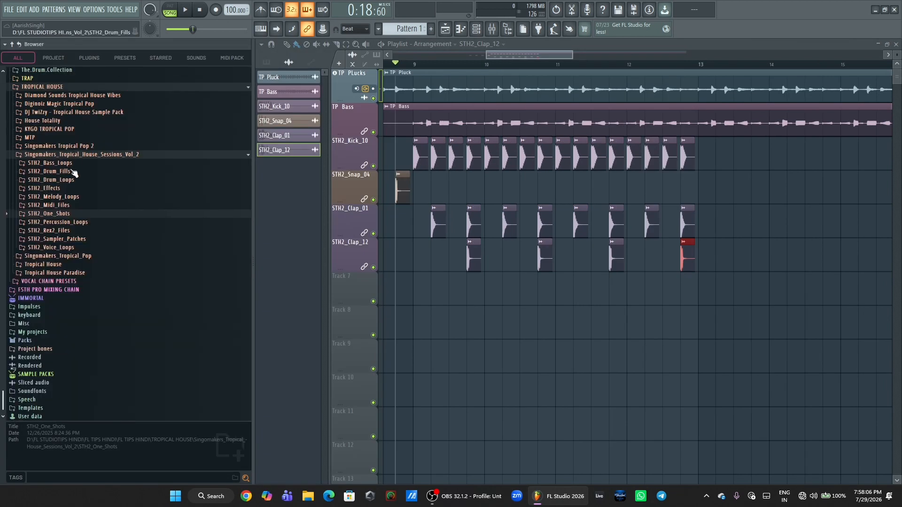
click(61, 216)
click(47, 224)
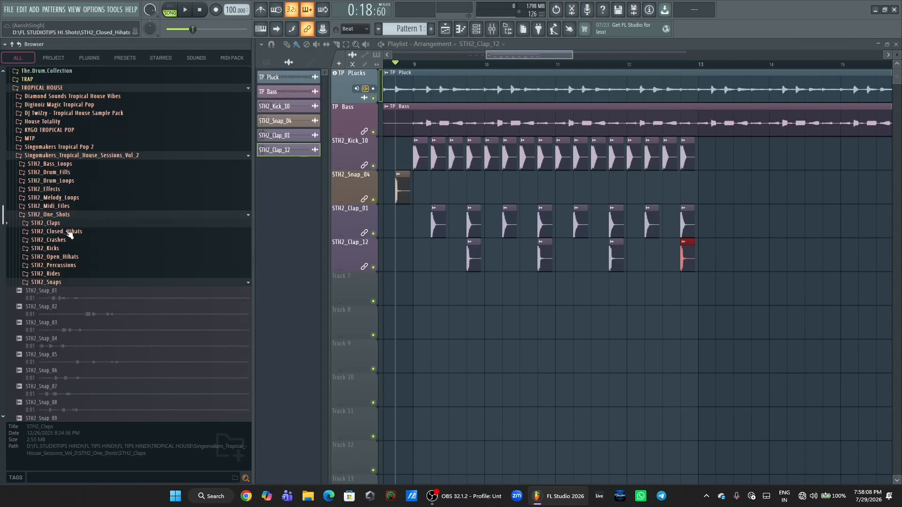
click(70, 235)
drag(89, 256, 351, 291)
key(Return)
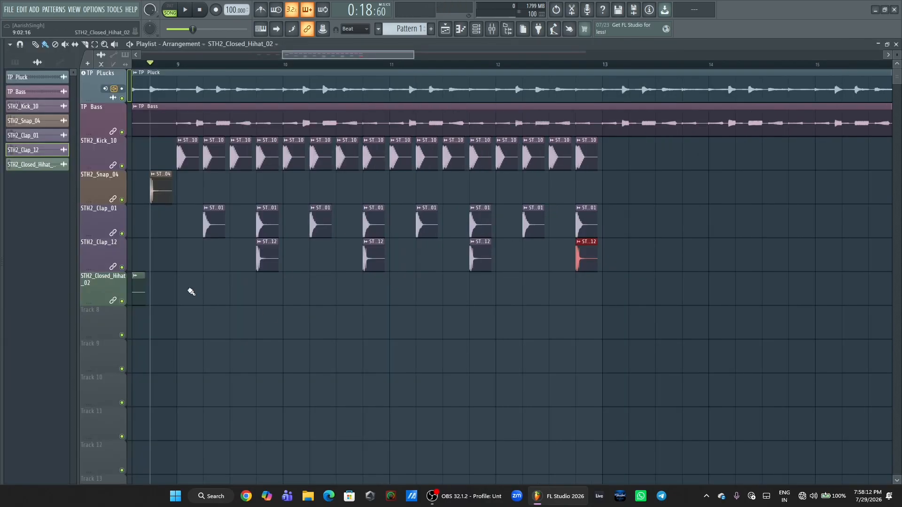
Place STH2_Closed_Hihat_02 on every beat of bars 9 to 12 and play the arrangement
drag(137, 290, 569, 298)
key(space)
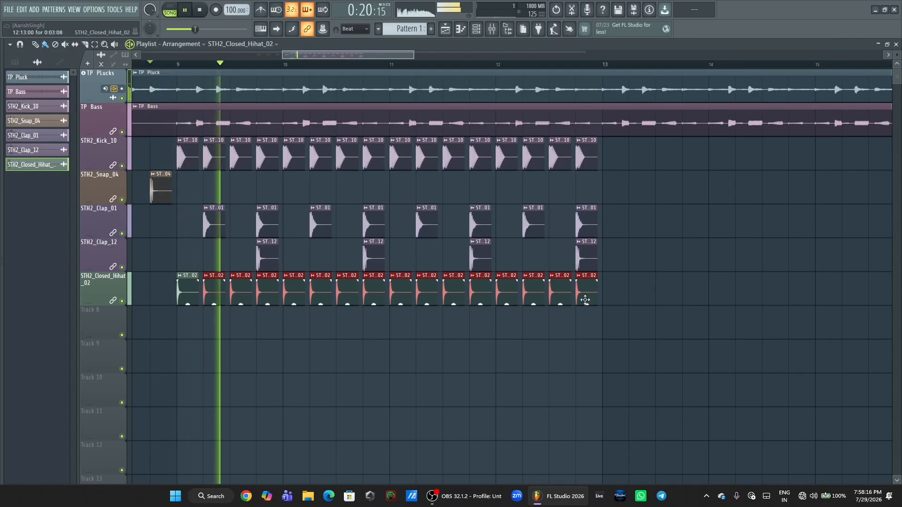
key(space)
Set the snap to 1/2 beat, delete the repeated closed hi-hats and shorten the first one at bar 9 to half a beat
click(356, 29)
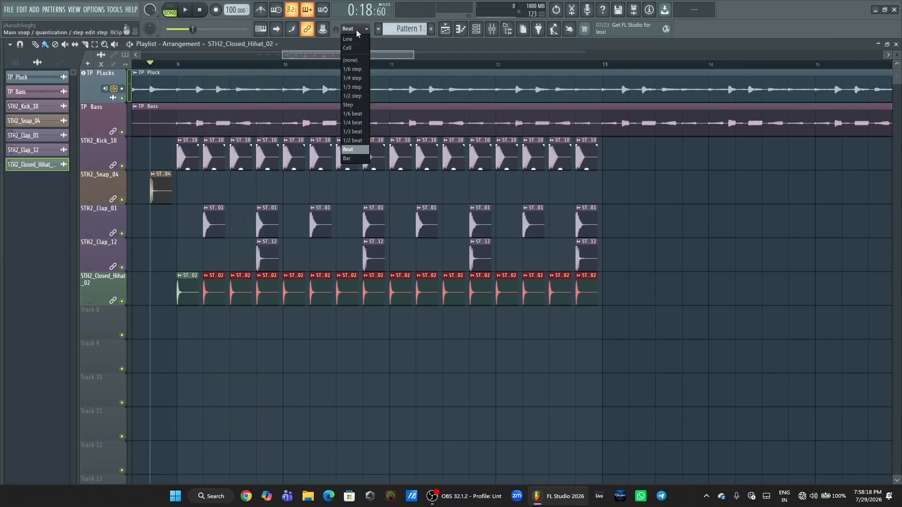
click(352, 140)
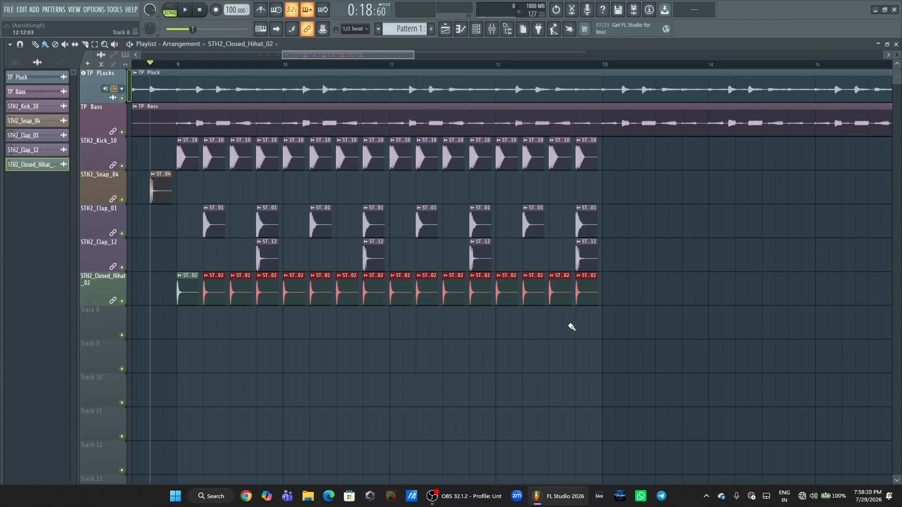
drag(593, 293, 200, 288)
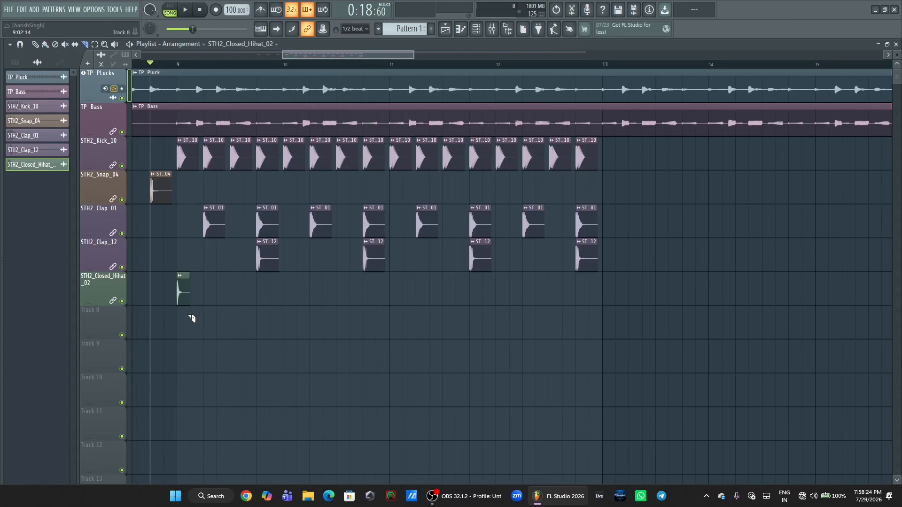
Fill bars 9 to 12 with the shortened closed hi-hat on every half beat and play it back
drag(195, 301, 596, 302)
key(space)
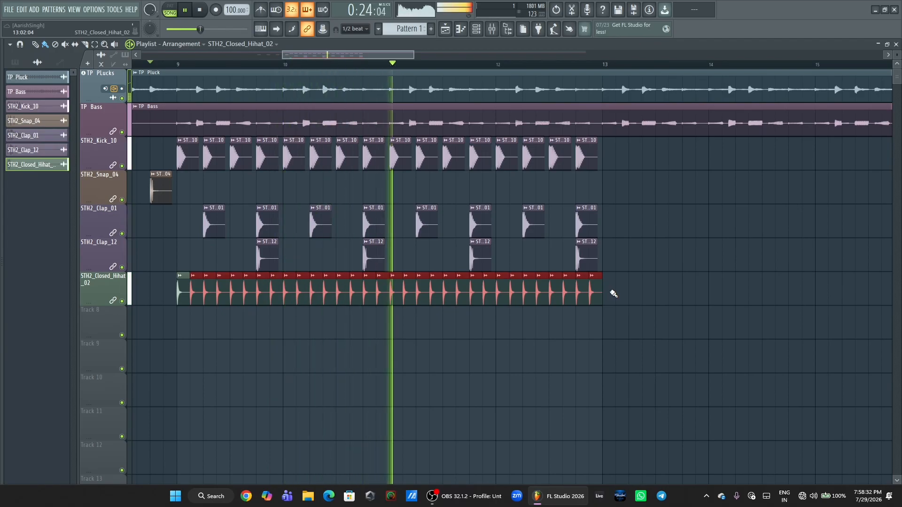
key(space)
Delete all but the first two closed hi-hats in bar 9 and lower the volume of the second one
drag(613, 287, 200, 287)
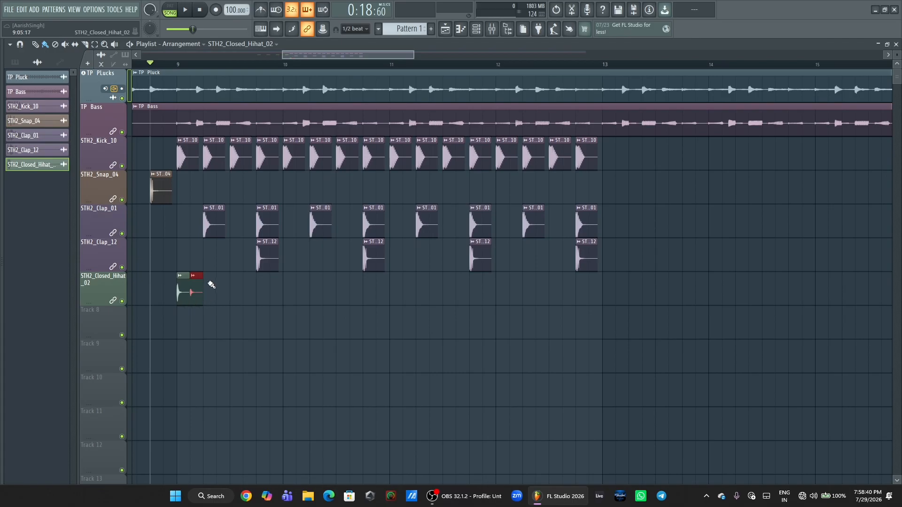
Duplicate the pair of closed hi-hats in bar 9 repeatedly to fill bars 9 to 12, and play it back
drag(213, 280, 184, 302)
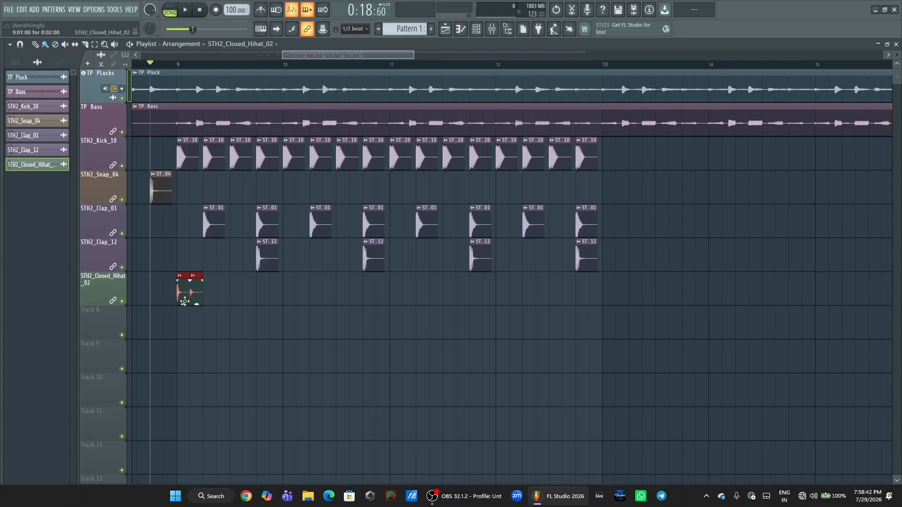
key(ctrl+b)
key(ctrl+b)
key(ctrl+b)
key(ctrl+b)
key(ctrl+b)
key(ctrl+b)
key(ctrl+b)
key(ctrl+b)
key(ctrl+b)
key(ctrl+b)
key(ctrl+b)
key(ctrl+b)
key(ctrl+b)
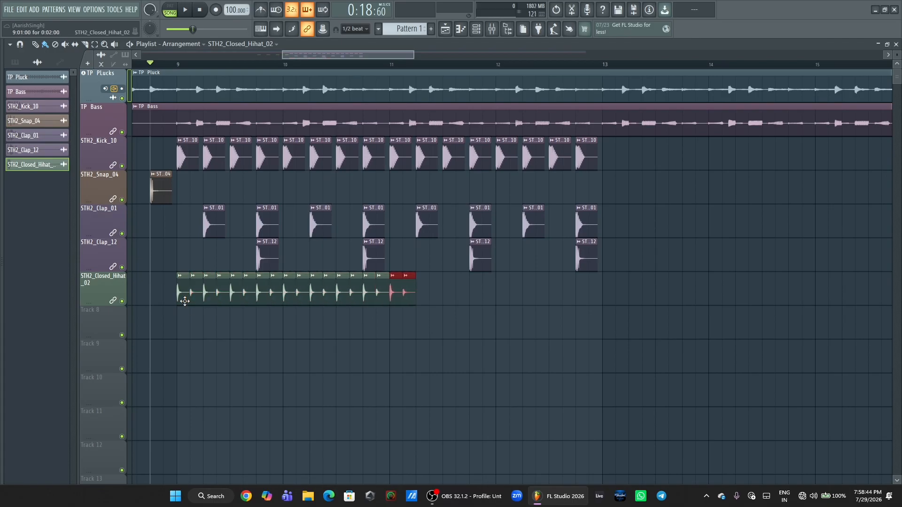
key(ctrl+b)
key(ctrl+b)
key(space)
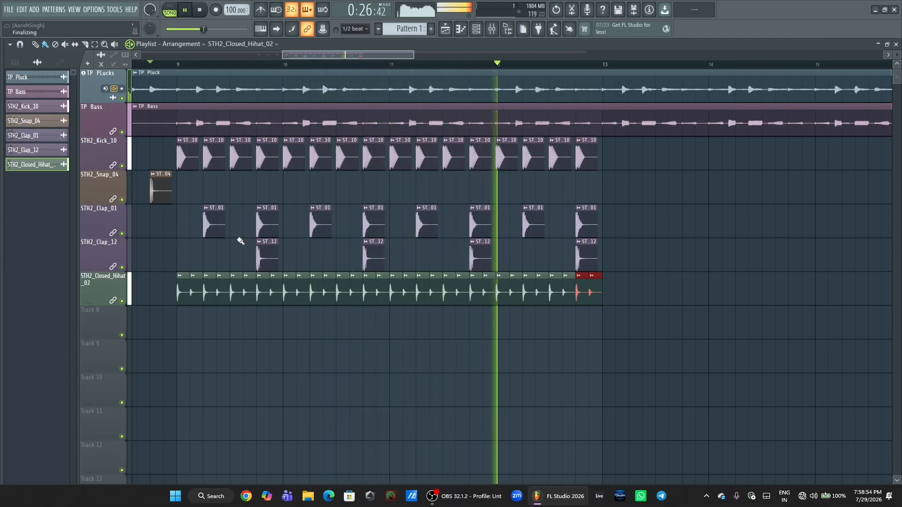
key(space)
Audition the crash samples STH2_Crash_01 to STH2_Crash_06 in the STH2_Crashes folder of the one-shots
key(alt+F8)
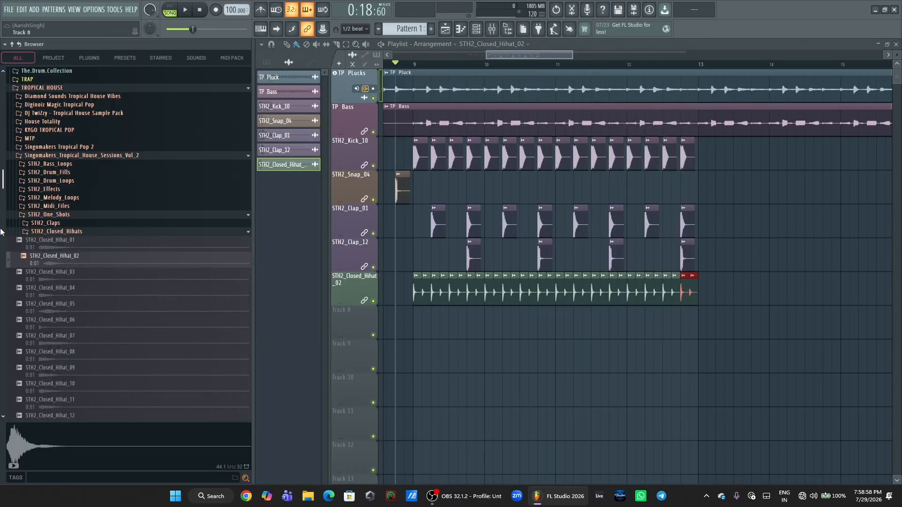
click(61, 215)
click(52, 215)
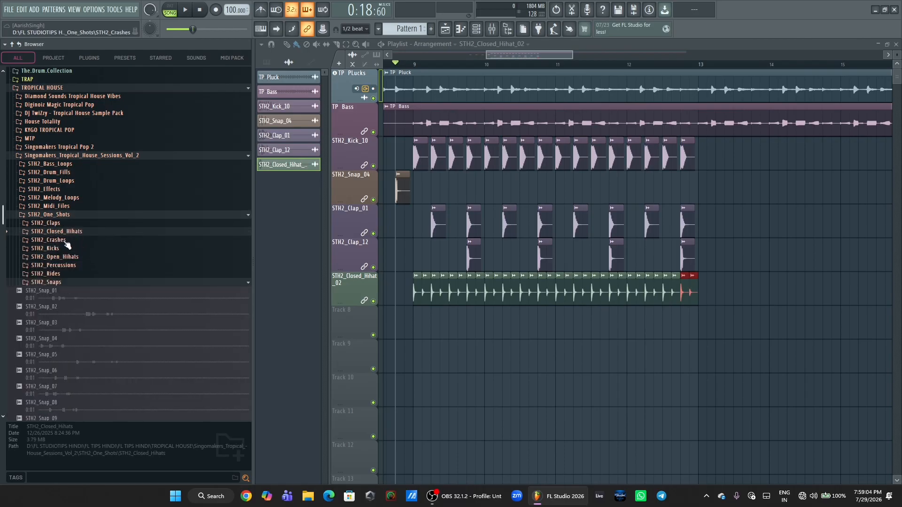
click(66, 241)
click(67, 255)
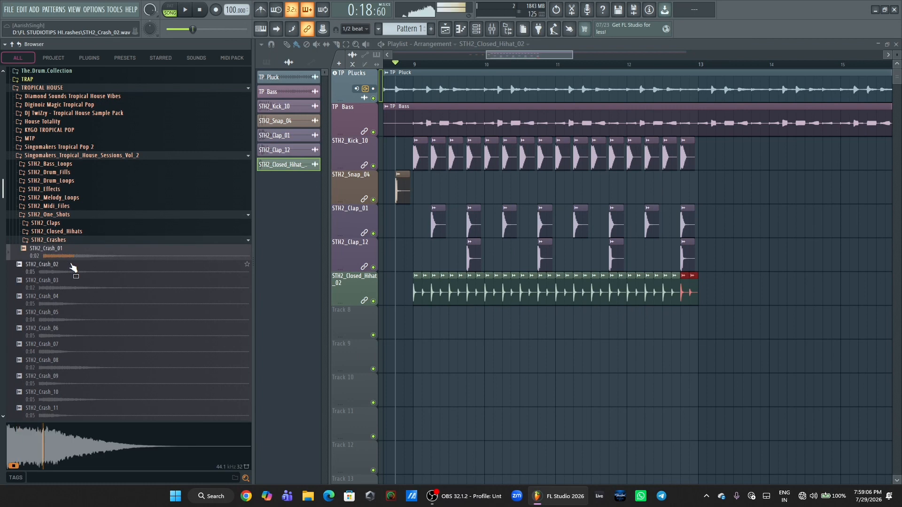
click(69, 270)
click(70, 287)
click(72, 303)
click(76, 320)
click(79, 331)
Place STH2_Crash_06 at the start of bar 9 on the empty track below the hi-hats, set its volume to -13.8 dB and play it
drag(66, 337, 352, 316)
key(Return)
drag(194, 327, 231, 324)
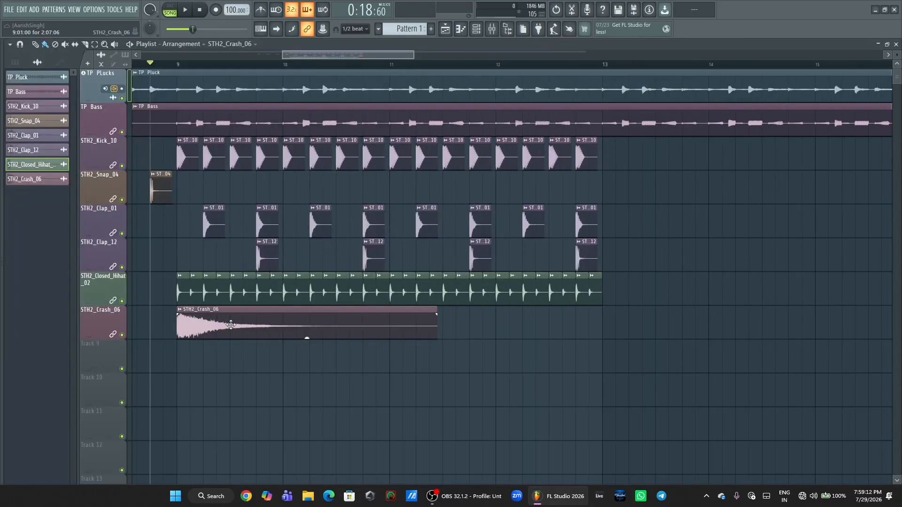
mouse_move(308, 338)
mouse_down()
mouse_move(307, 352)
mouse_move(307, 338)
mouse_up()
key(space)
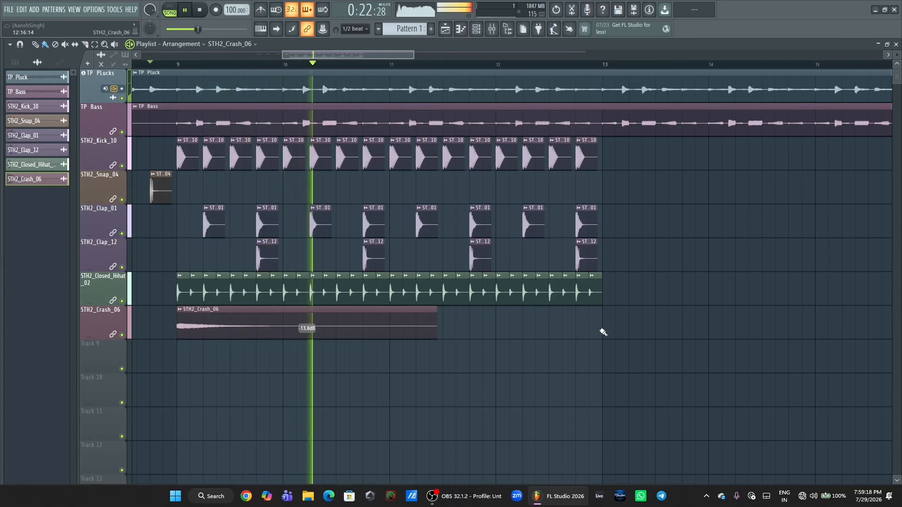
key(space)
Add STH2_Percussion_01 below the crash track and place two half-beat-long hits in the second half of bar 10
key(alt+F8)
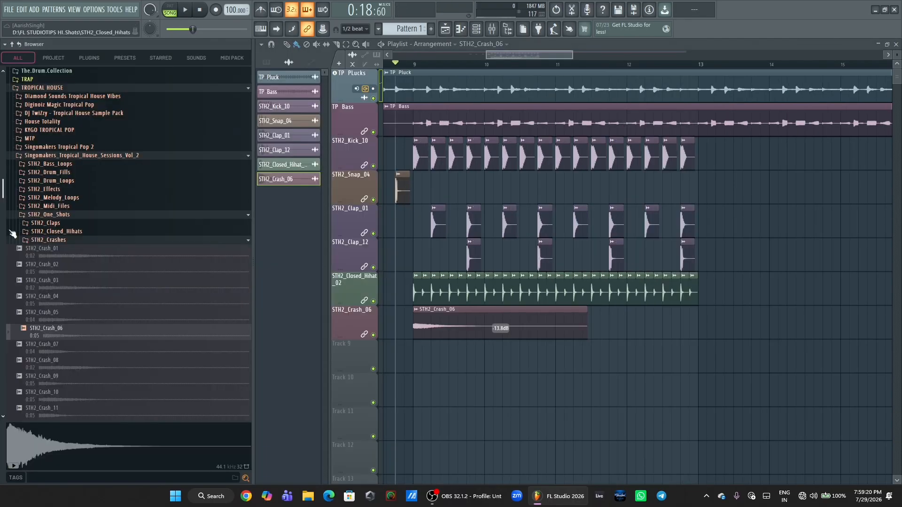
key(alt+F8)
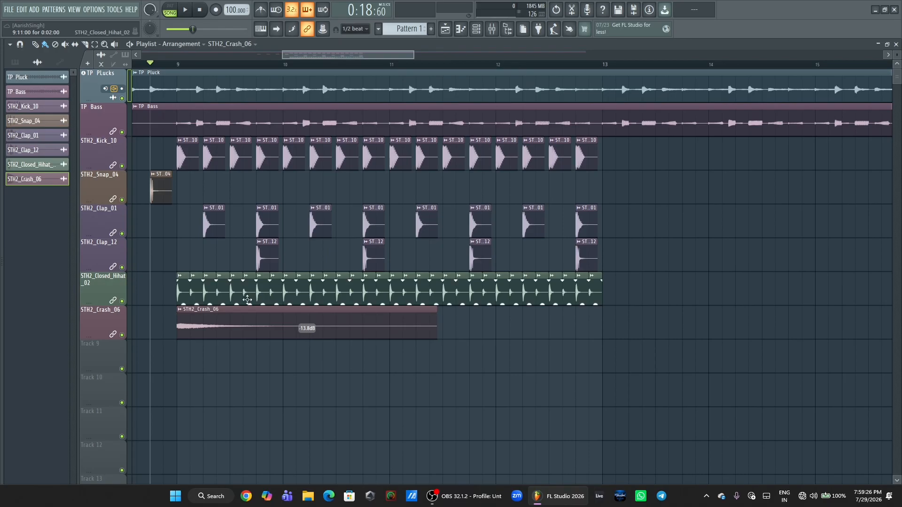
key(alt+F8)
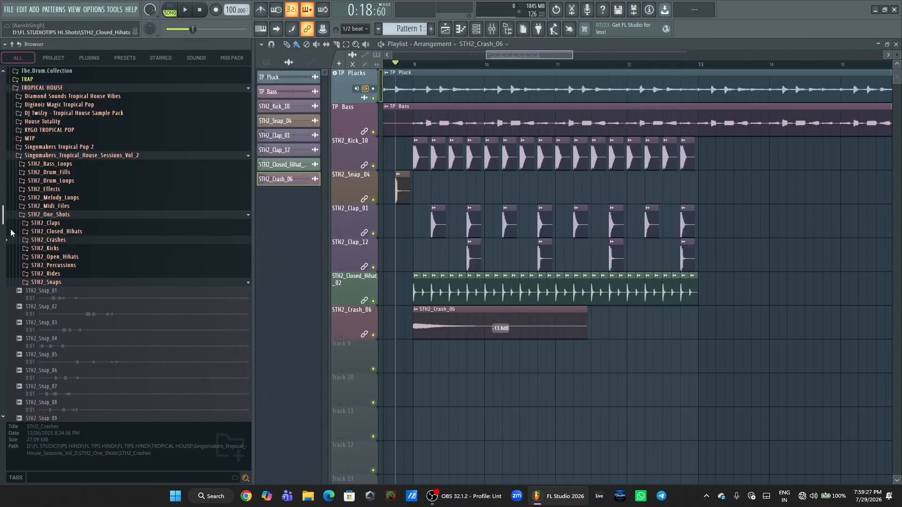
click(62, 268)
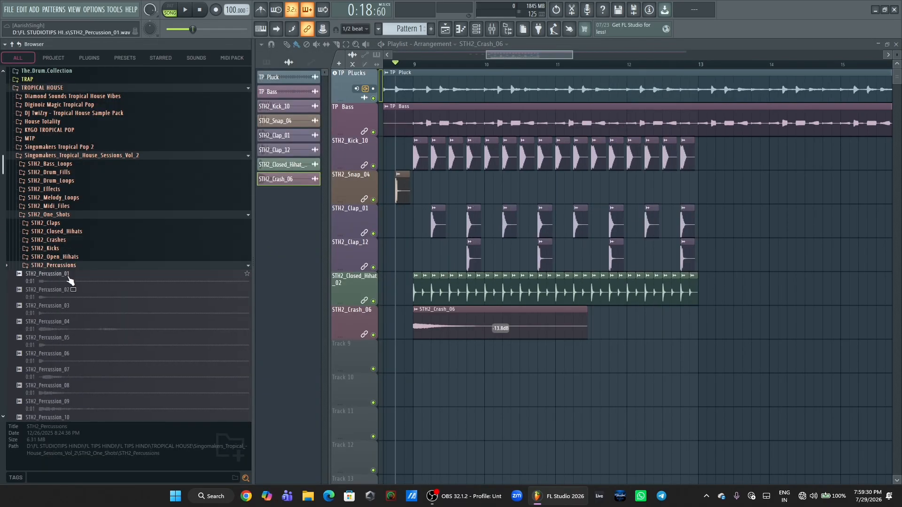
click(69, 282)
drag(74, 283, 341, 360)
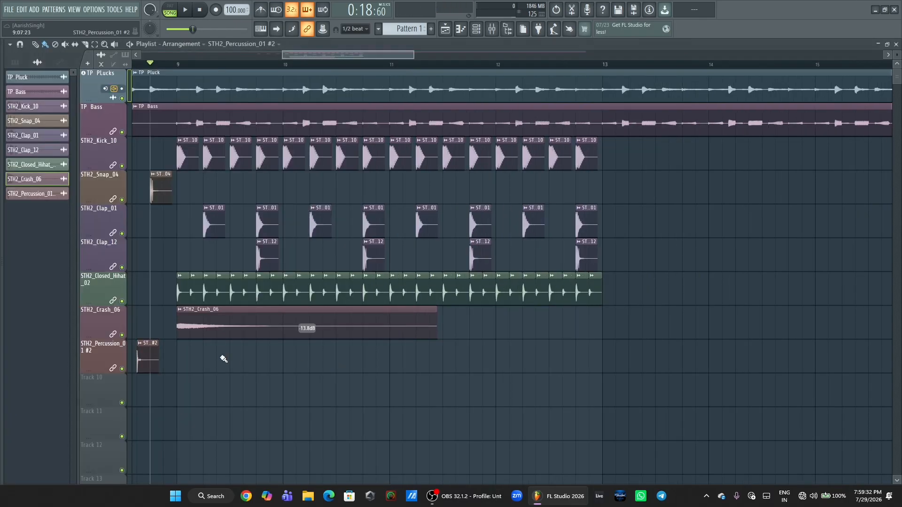
drag(147, 362, 261, 361)
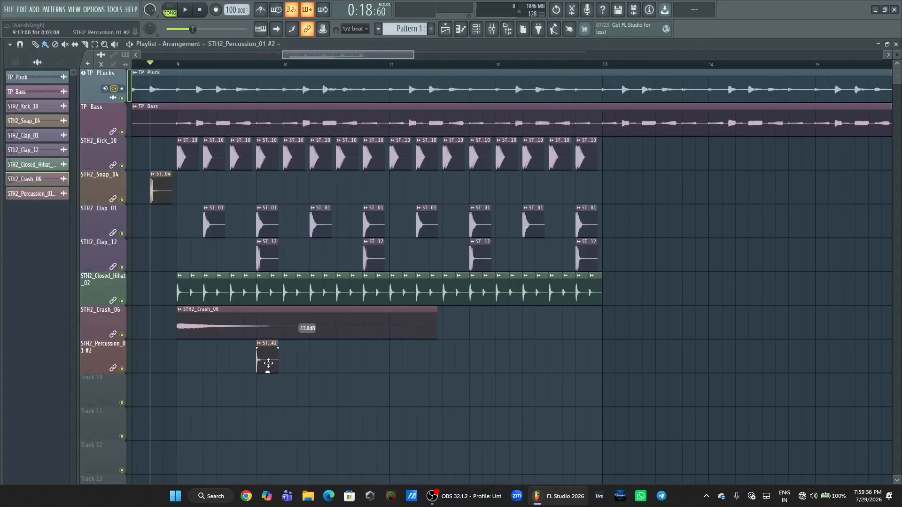
click(268, 363)
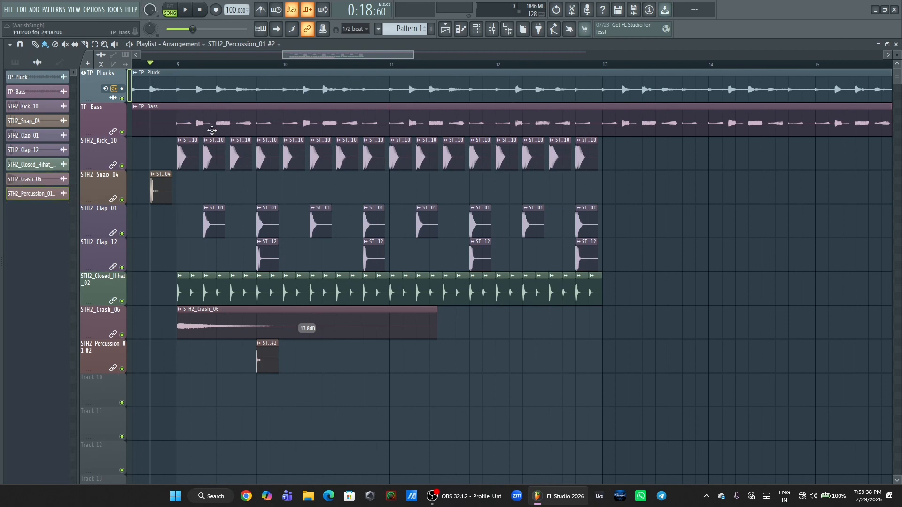
drag(264, 360, 358, 361)
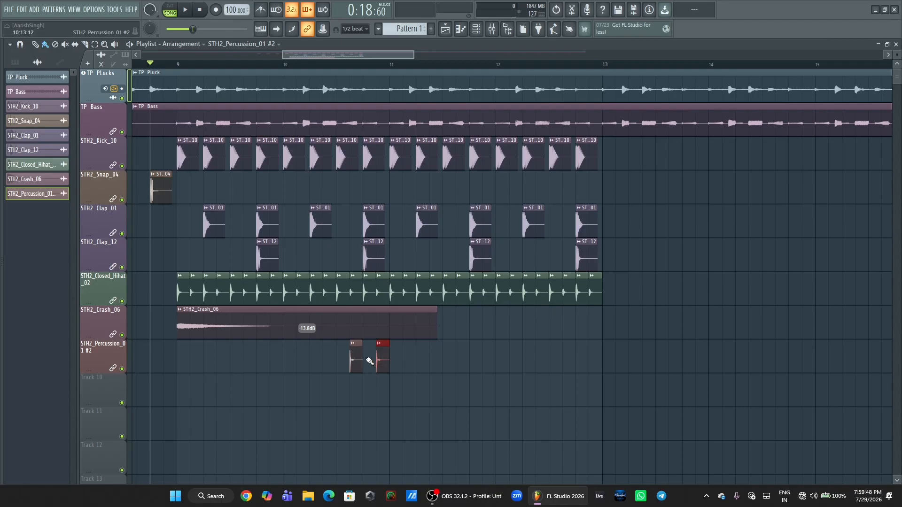
Set the snap to Line, place STH2_Percussion_02 half a beat before bar 11, and move the second Percussion_01 hit directly after the first
scroll(388, 68, up, 3)
click(356, 28)
click(352, 43)
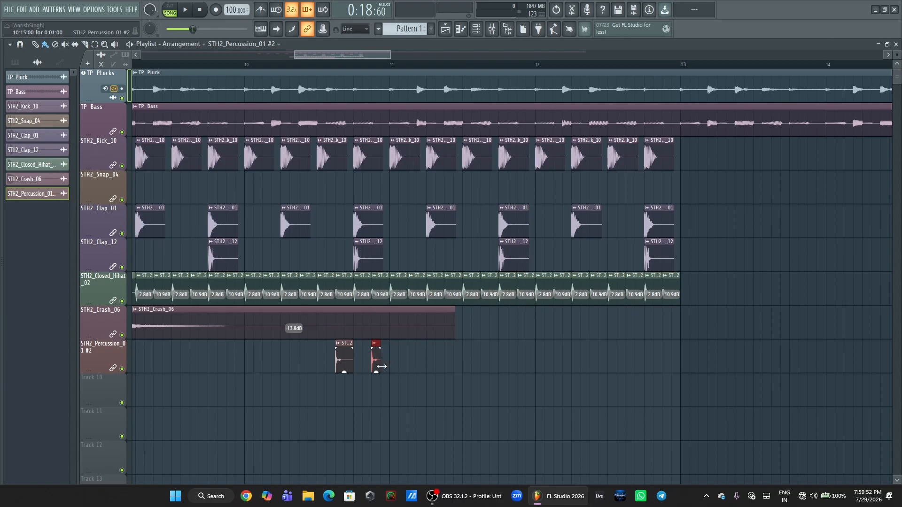
key(alt+F8)
drag(47, 292, 385, 407)
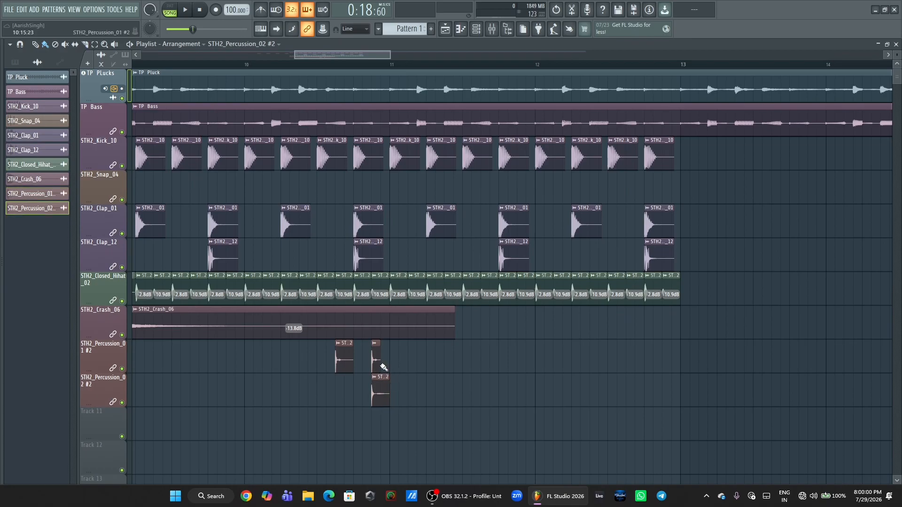
drag(363, 361, 357, 361)
Add STH2_Tom_01 in bar 10 below the percussion tracks, remove its part after bar 11 and set its volume to -9.5 dB
mouse_move(1, 291)
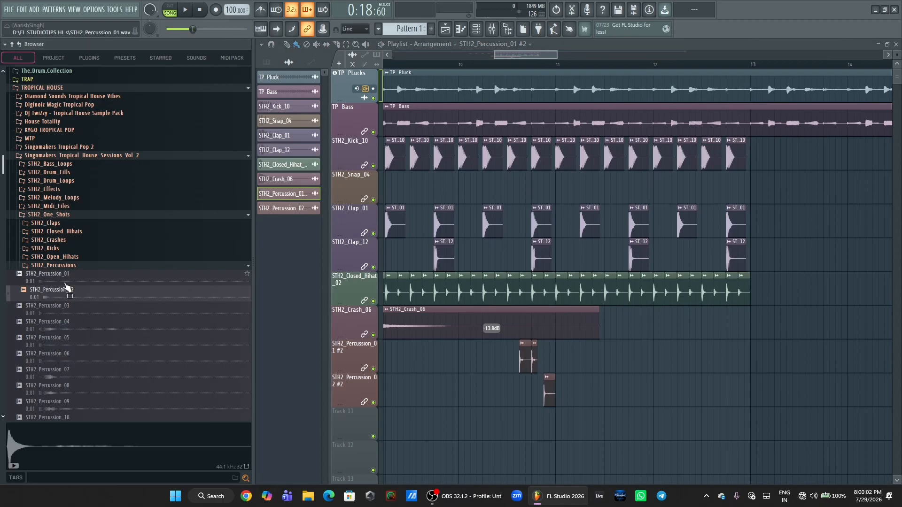
click(52, 266)
click(47, 282)
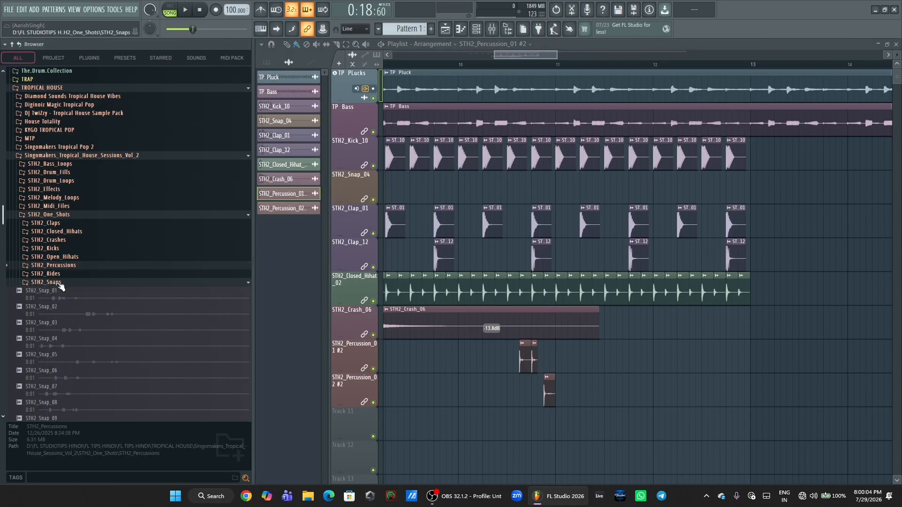
click(55, 284)
click(57, 291)
click(59, 299)
click(68, 315)
drag(84, 317, 365, 434)
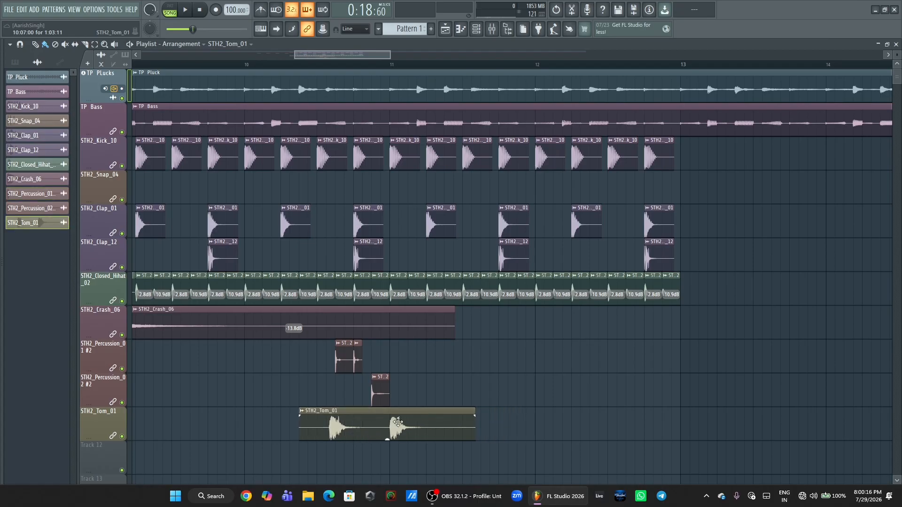
right_click(410, 429)
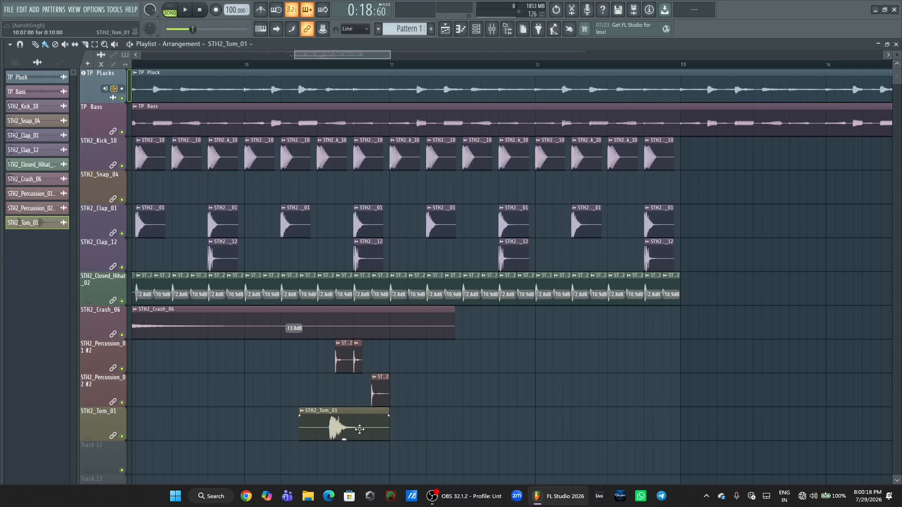
Shorten the STH2_Crash_06 clip to end at bar 11 and replay the arrangement
key(space)
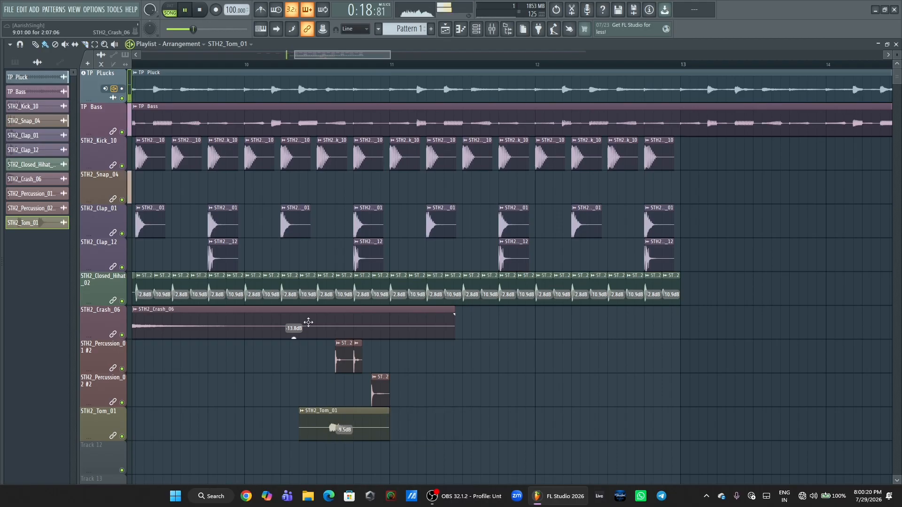
drag(294, 55, 280, 55)
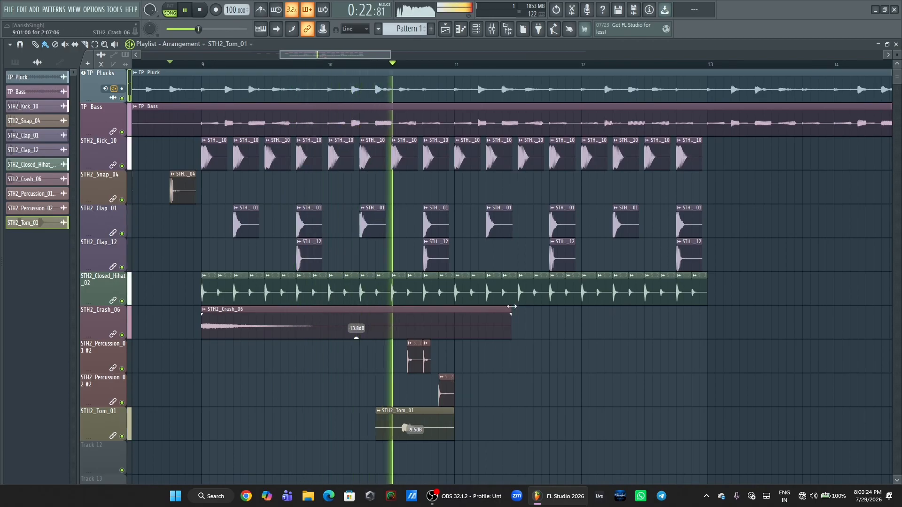
drag(511, 306, 455, 319)
key(space)
key(space)
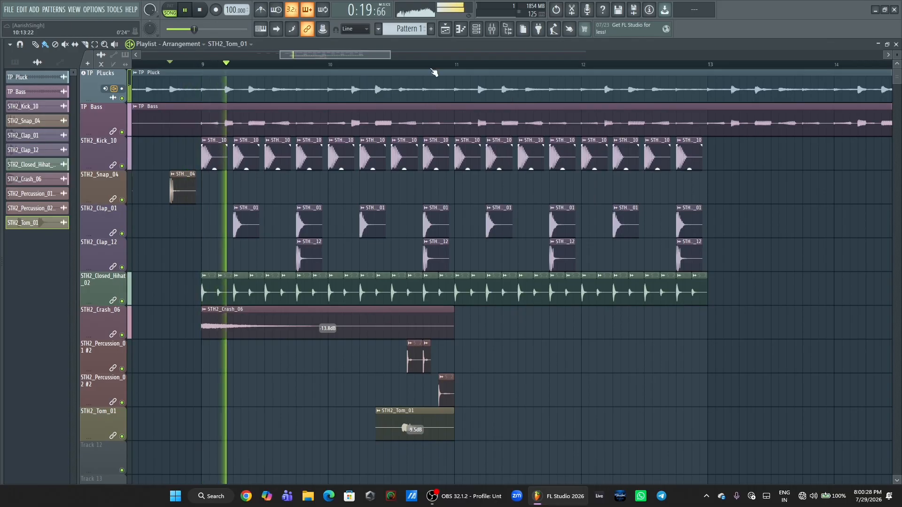
Shift the STH2_Tom_01 clip slightly later in bar 10 during playback and trim its end to bar 11
scroll(433, 67, up, 3)
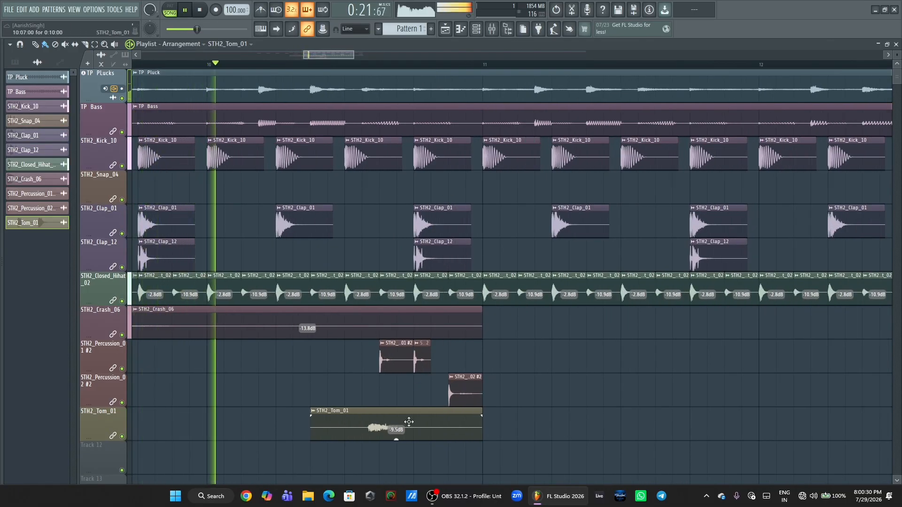
drag(408, 422, 437, 424)
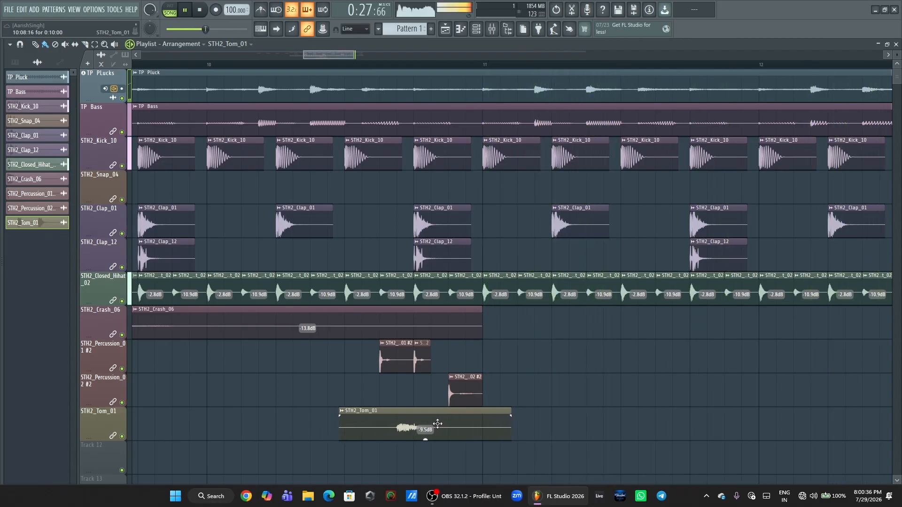
drag(496, 425, 484, 425)
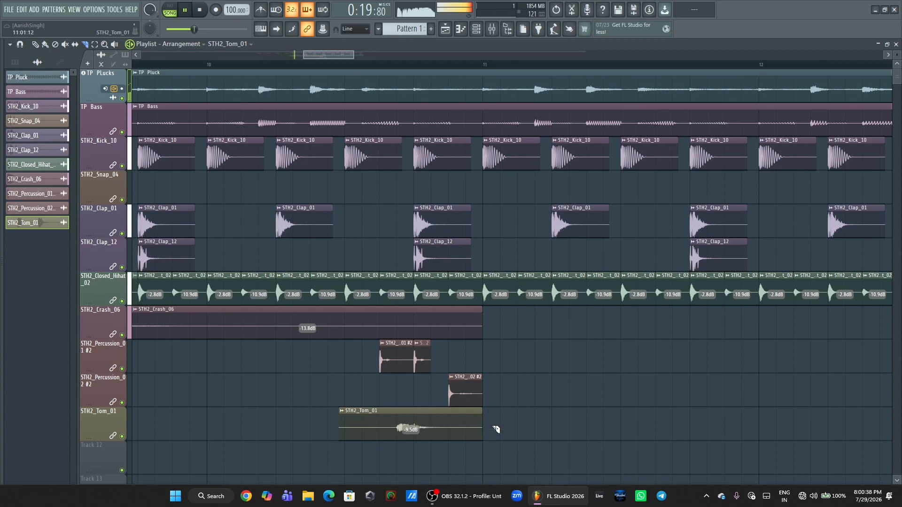
drag(304, 56, 290, 55)
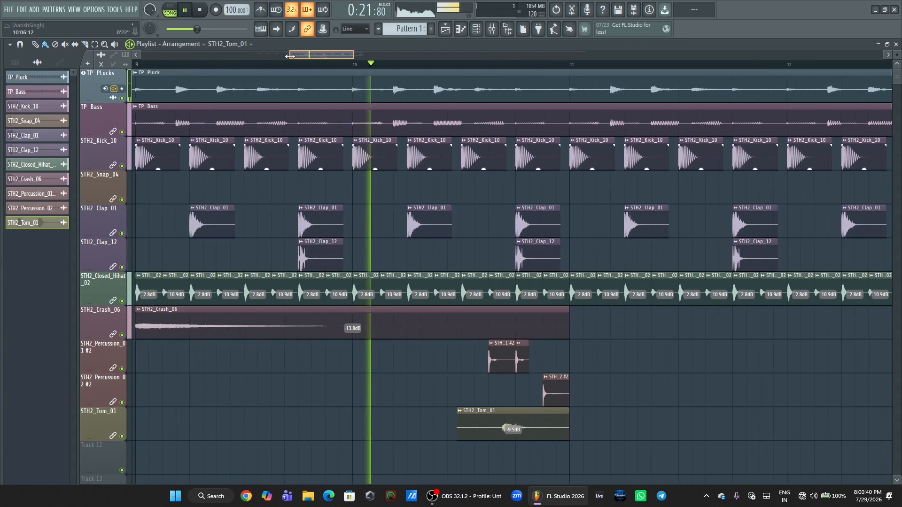
drag(351, 57, 382, 55)
key(space)
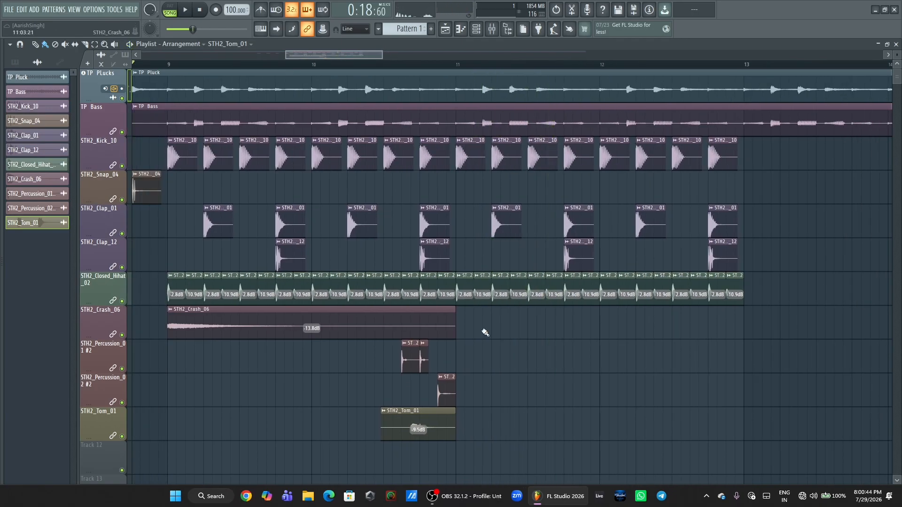
Duplicate the crash, percussion and tom clips of bars 9 and 10 into bars 11 and 12
drag(488, 336, 395, 450)
drag(330, 330, 601, 325)
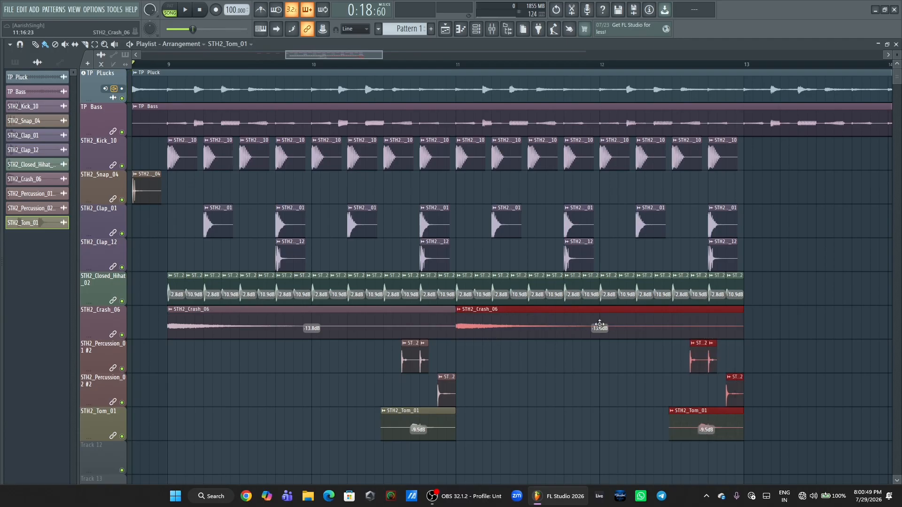
click(600, 326)
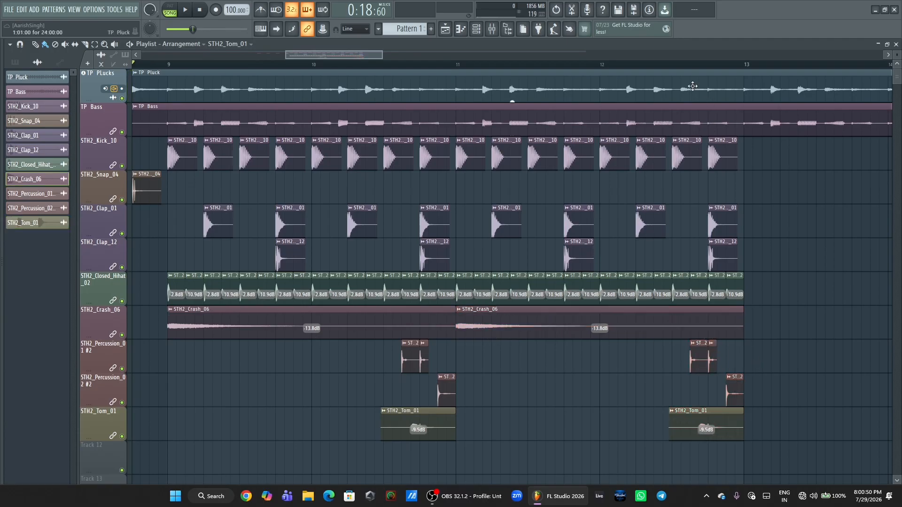
Trim both ends of the STH2_Tom_01 clip in bar 12 so it spans the same range as the two Percussion_01 hits
drag(366, 56, 408, 68)
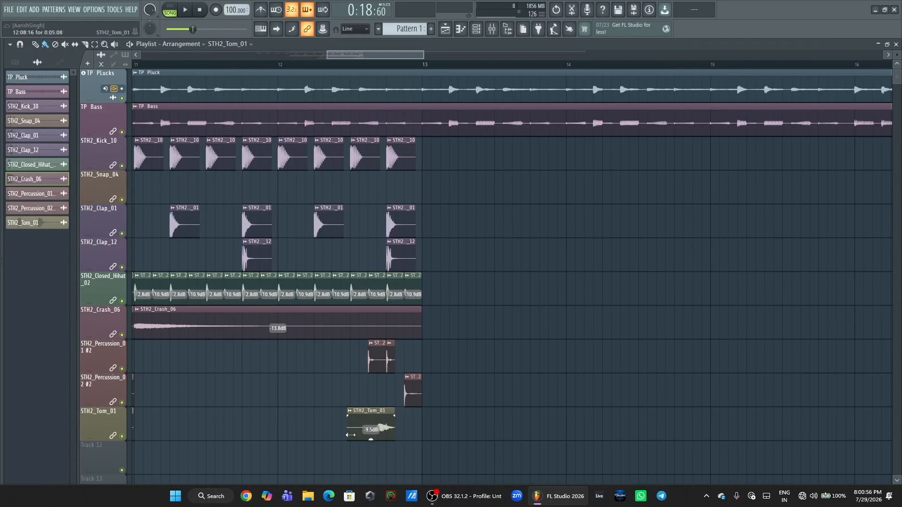
drag(362, 440, 361, 441)
right_click(376, 441)
click(374, 441)
right_click(375, 441)
click(376, 440)
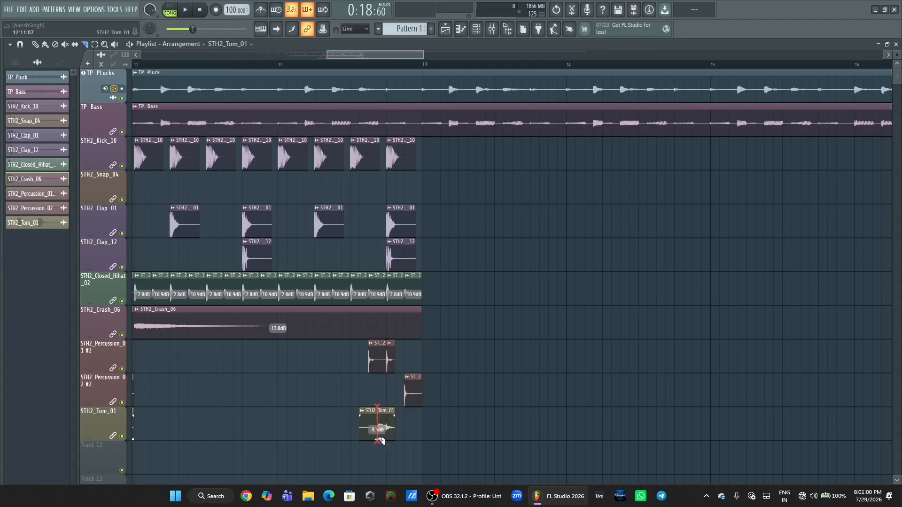
click(380, 441)
key(ctrl+z)
right_click(375, 441)
click(375, 441)
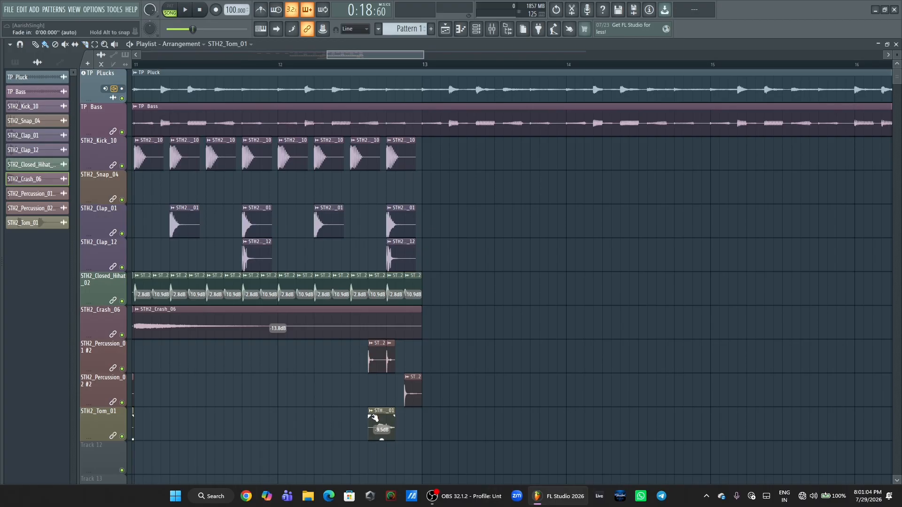
Shorten the STH2_Tom_01 clip in bar 12 and repeat it back to back up to the start of bar 13
click(386, 420)
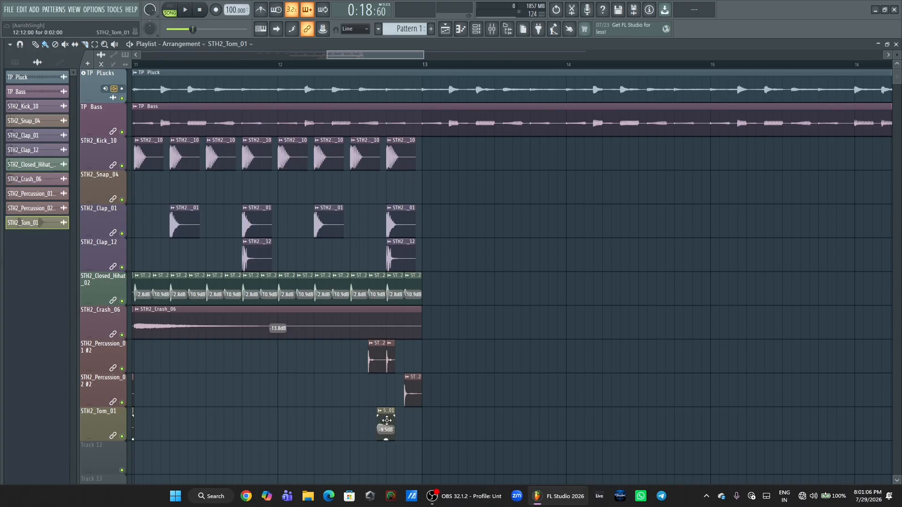
click(419, 429)
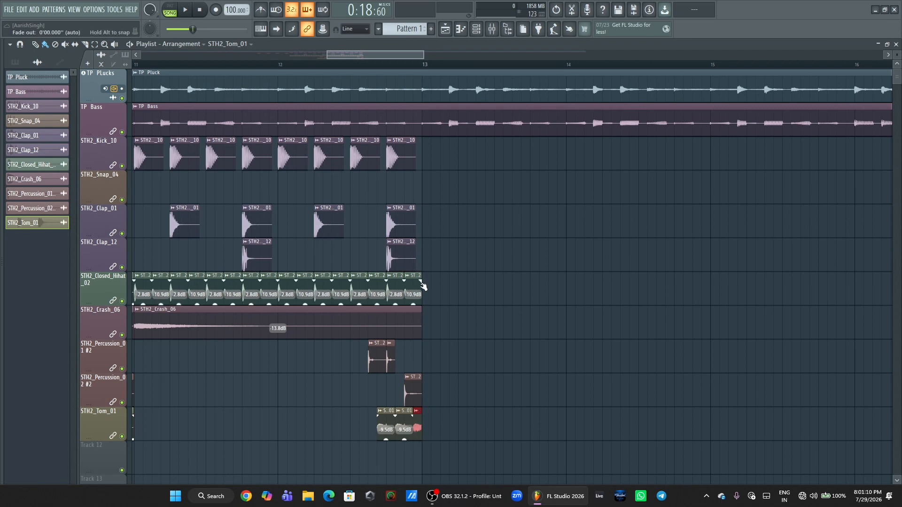
Clear the kick, claps, hi-hats and crash tail from the last beat of bar 12 and play back the fill
right_click(407, 287)
drag(415, 314, 386, 313)
right_click(399, 221)
right_click(399, 256)
right_click(406, 162)
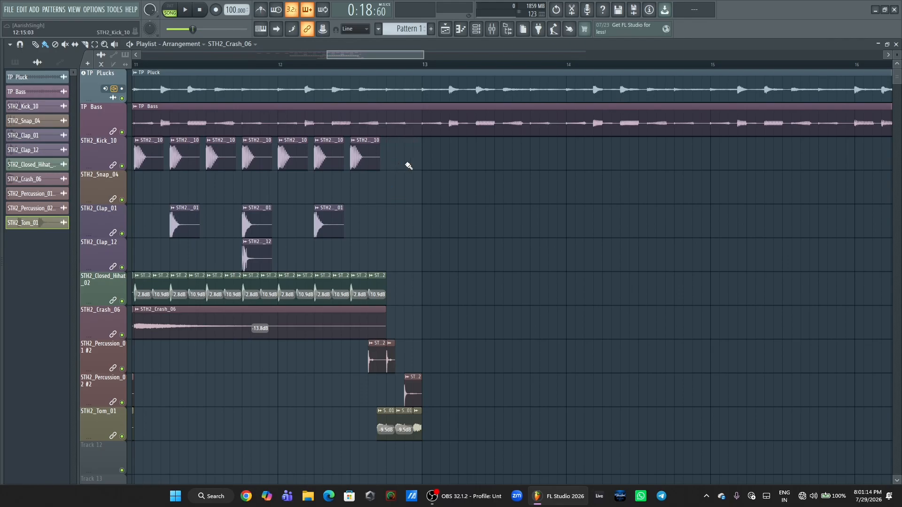
click(296, 65)
key(space)
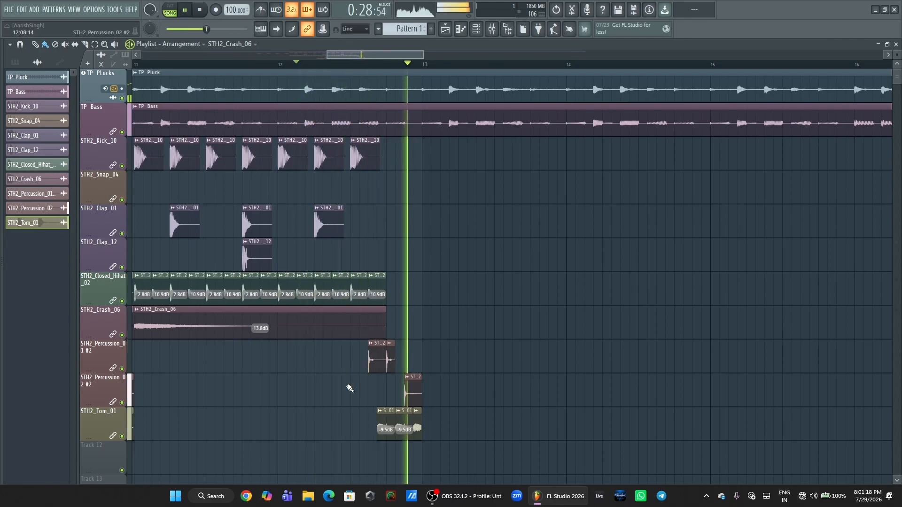
key(space)
Collapse the one-shots folder in the sample browser and open STH2_Shaker_Loops inside STH2_Percussion_Loops
mouse_move(327, 54)
mouse_down()
mouse_move(218, 44)
mouse_move(342, 55)
mouse_up()
mouse_move(31, 182)
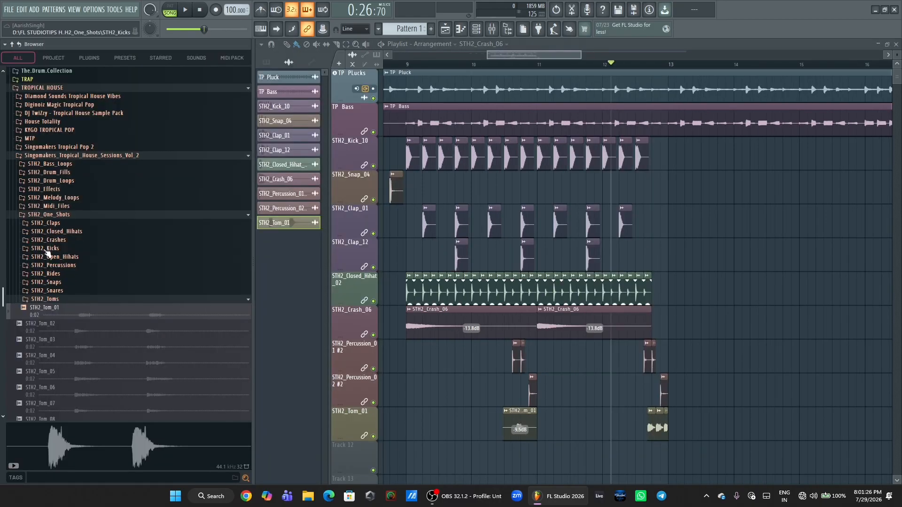
click(49, 217)
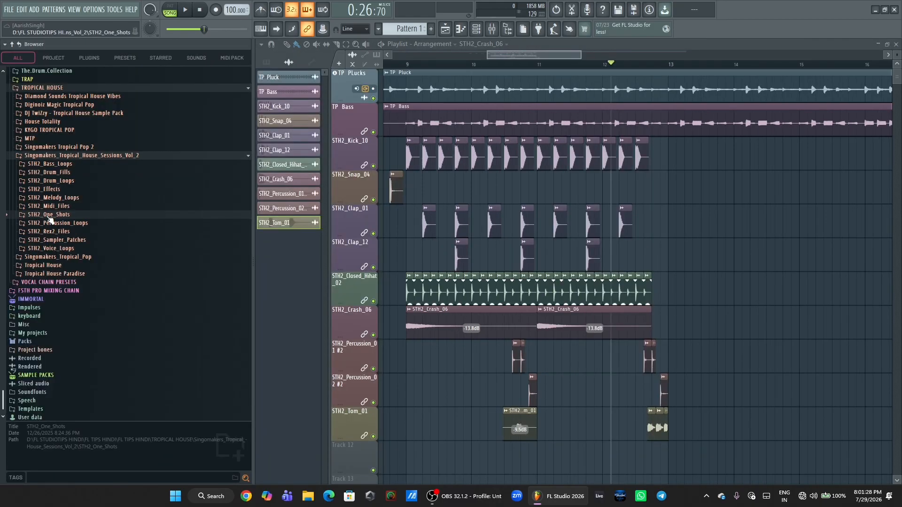
click(78, 223)
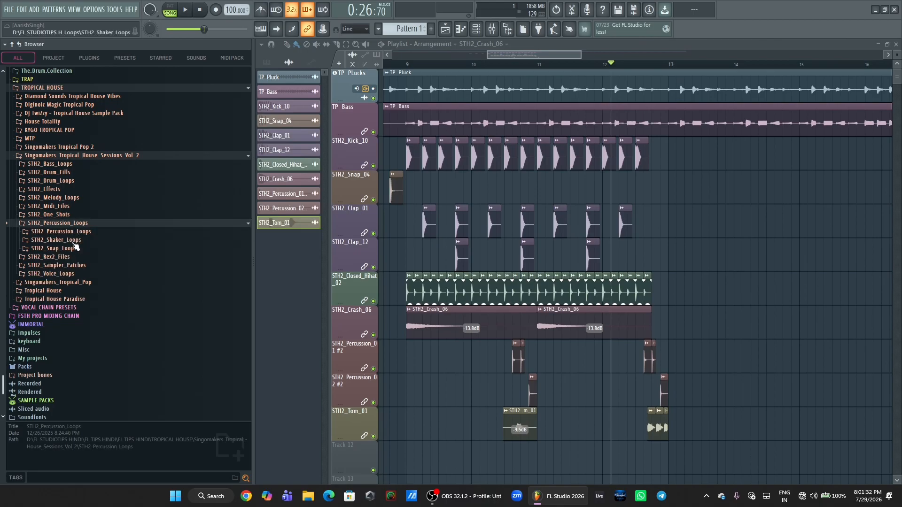
click(73, 242)
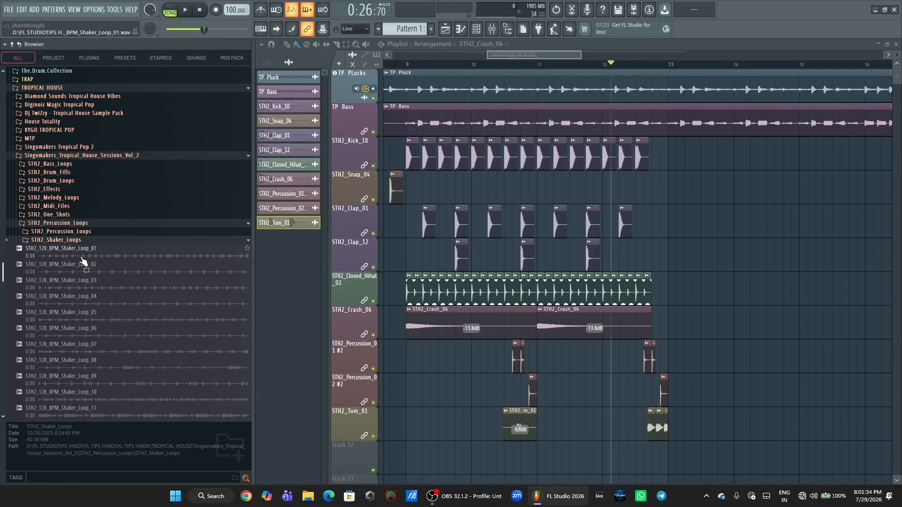
Audition several 120 BPM shaker loops, including loops 18, 14 and 02
scroll(82, 260, down, 8)
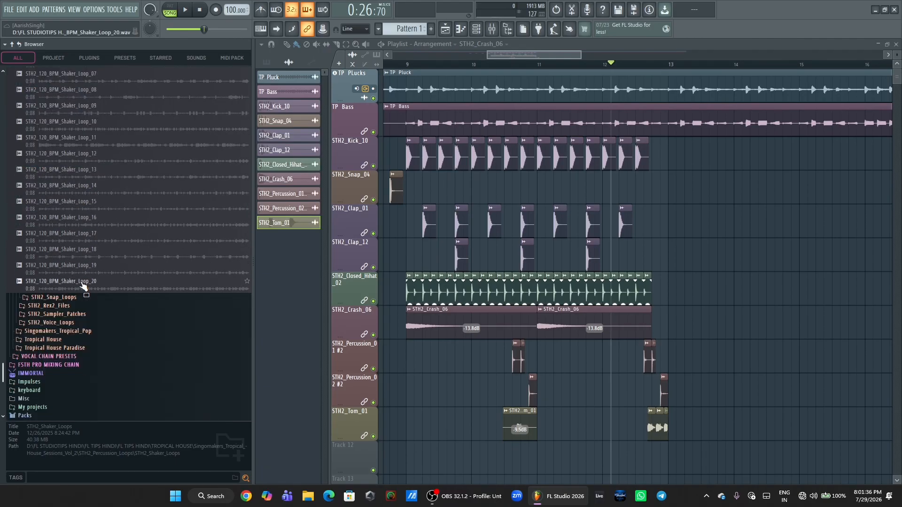
click(84, 244)
click(82, 206)
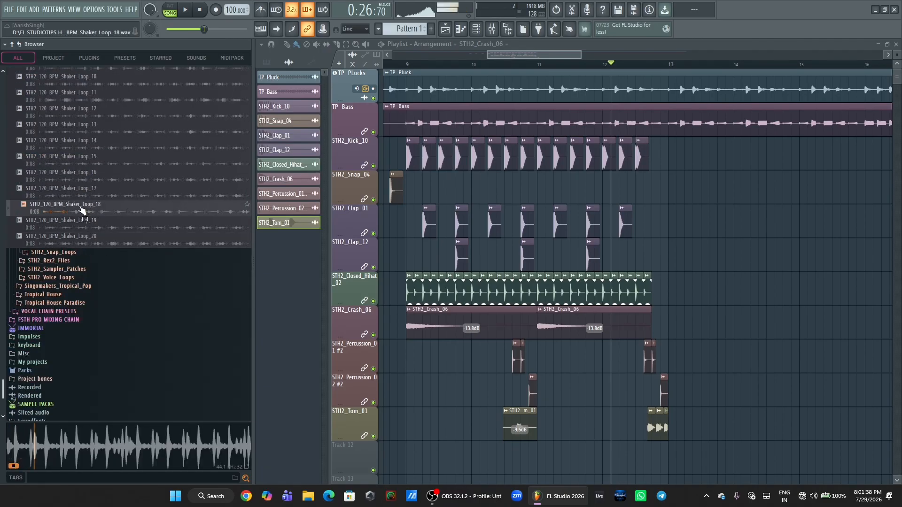
click(80, 148)
scroll(83, 130, up, 1)
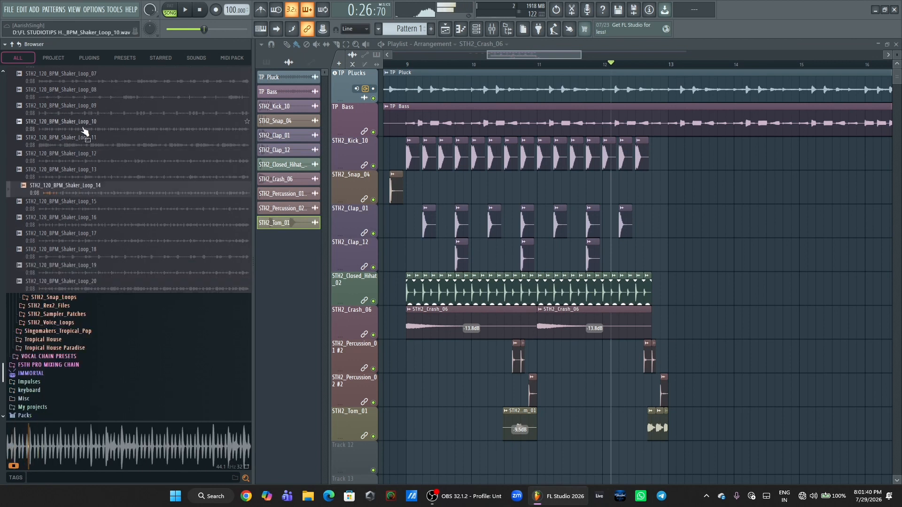
click(83, 128)
scroll(81, 123, up, 3)
click(75, 133)
Place STH2_120_BPM_Shaker_Loop_02 on the track below STH2_Tom_01, starting at bar 9
drag(73, 141, 332, 445)
drag(372, 55, 353, 53)
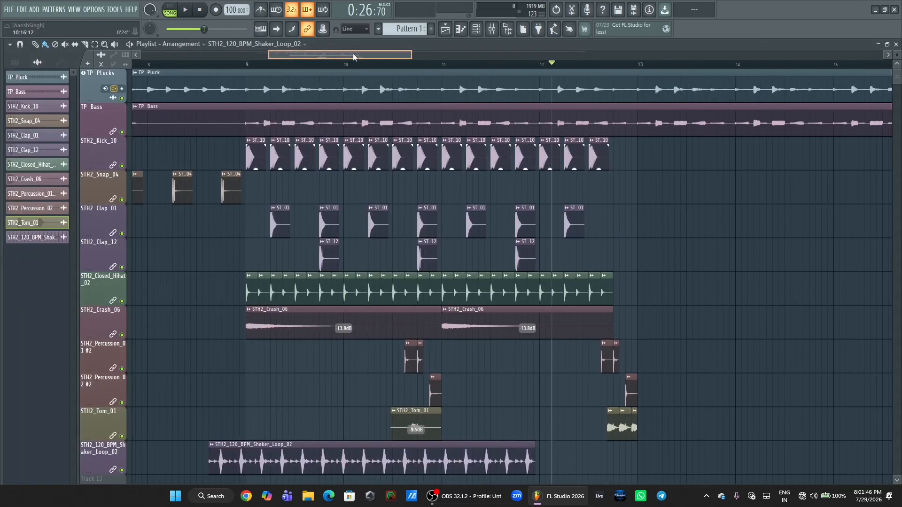
drag(260, 460, 299, 461)
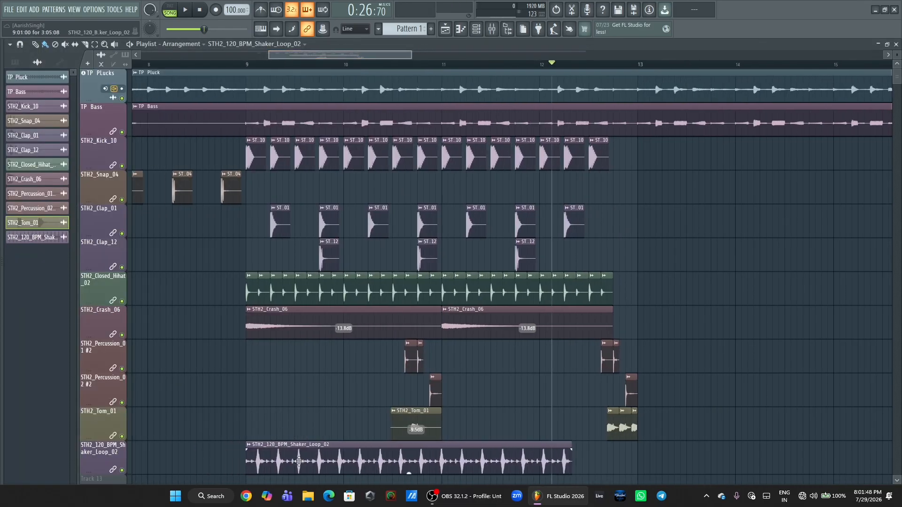
Time-stretch the shaker loop to span four bars and set its channel volume to 37%
scroll(453, 306, down, 3)
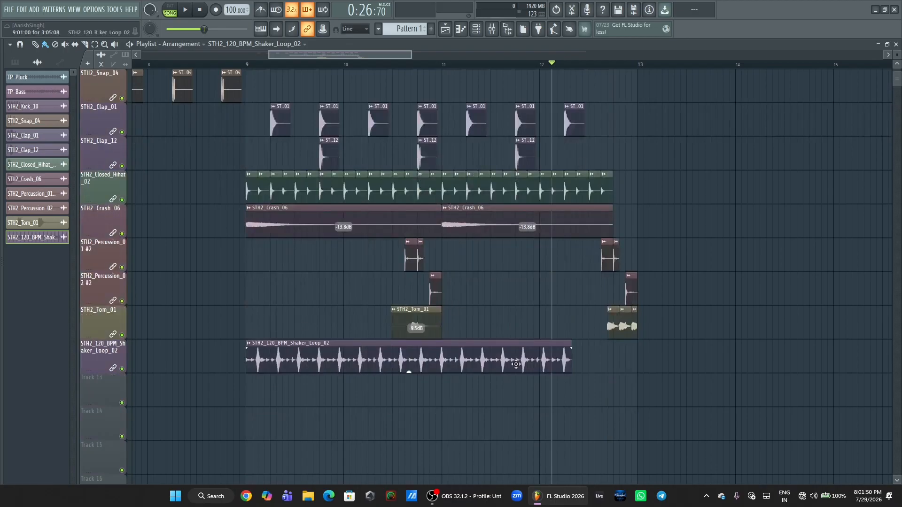
double_click(517, 363)
drag(253, 200, 253, 188)
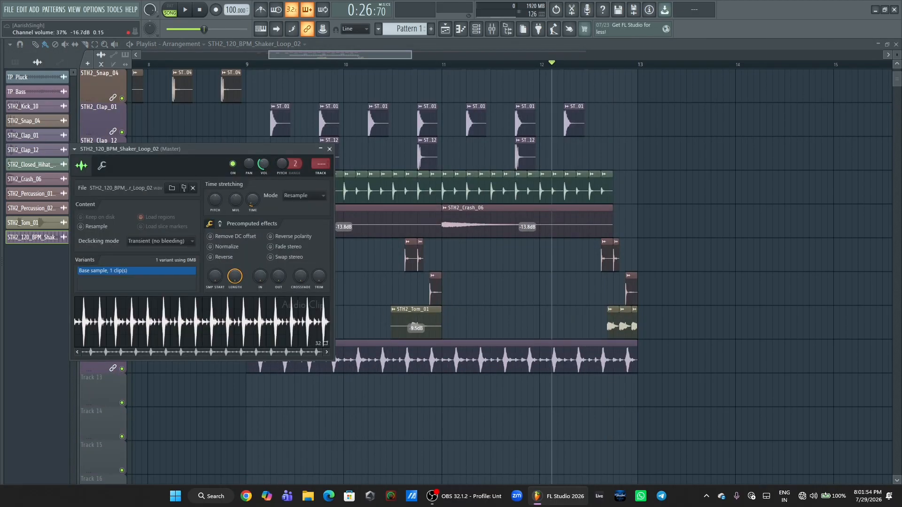
click(329, 149)
Play the arrangement from bar 9 to check the shaker loop against the drums, viewing its channel settings during playback
key(space)
click(247, 64)
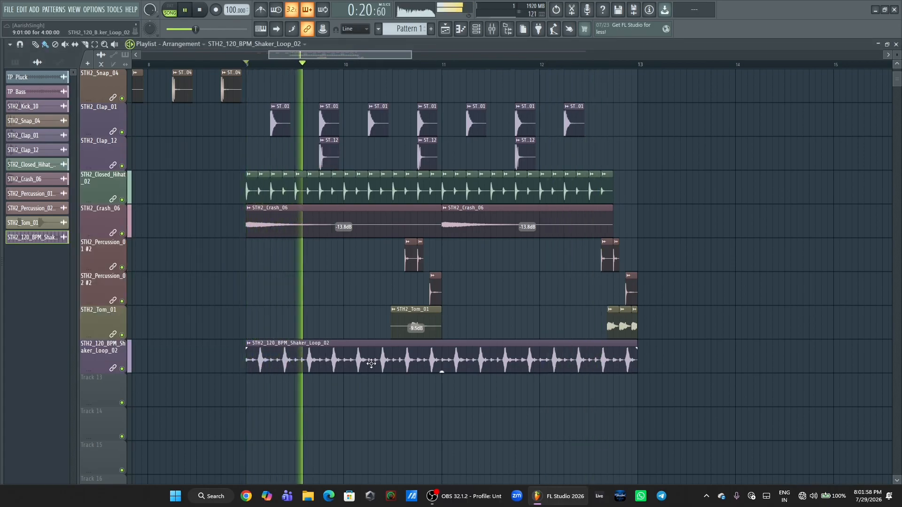
double_click(371, 364)
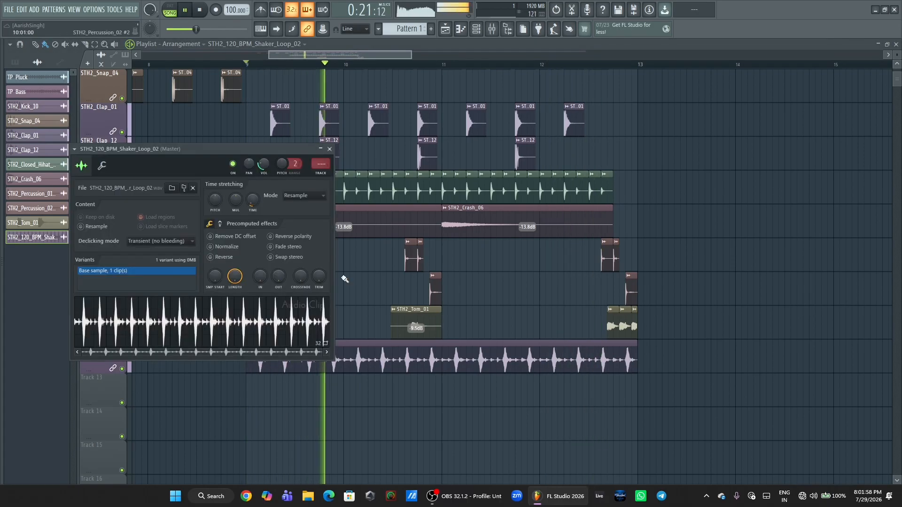
click(330, 149)
scroll(533, 235, down, 2)
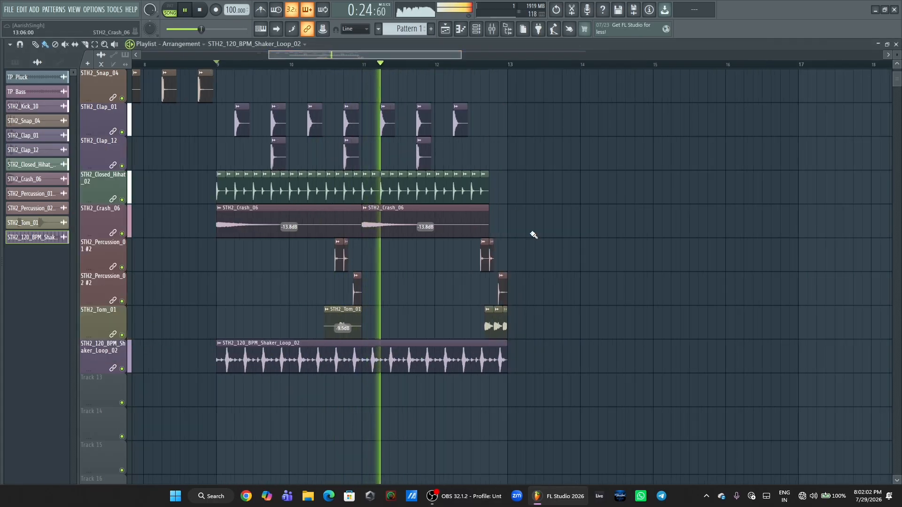
scroll(533, 235, up, 2)
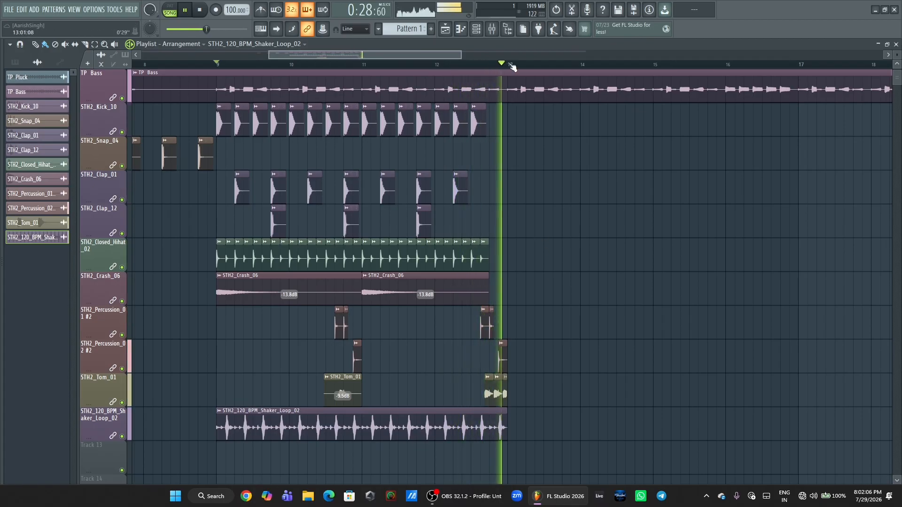
scroll(491, 96, up, 2)
key(space)
Collapse the percussion loops in the sample browser and open the STH2_Snares folder inside STH2_One_Shots
mouse_move(427, 56)
mouse_down()
mouse_move(390, 53)
mouse_move(431, 60)
mouse_up()
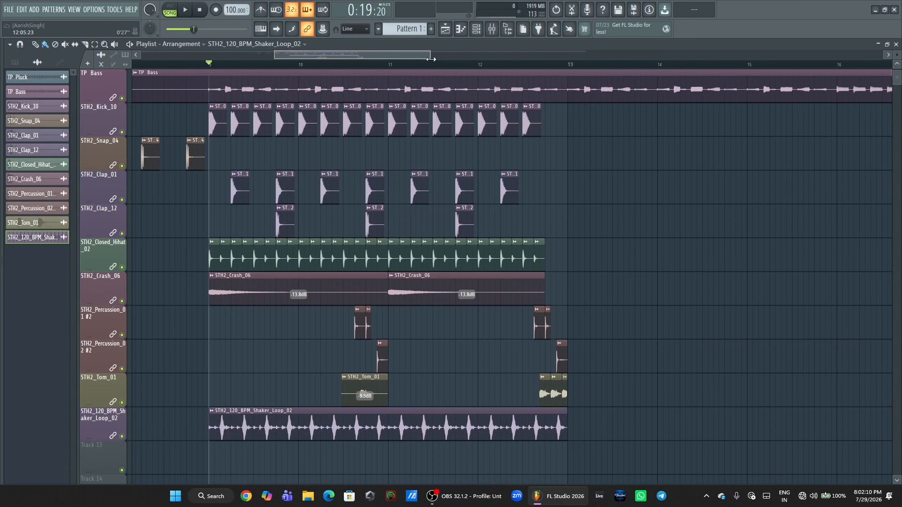
key(alt+F8)
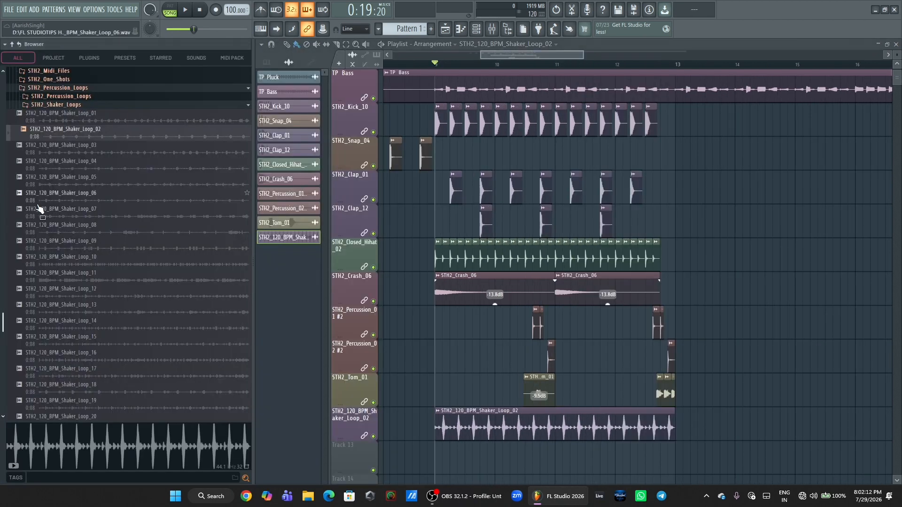
scroll(54, 118, up, 3)
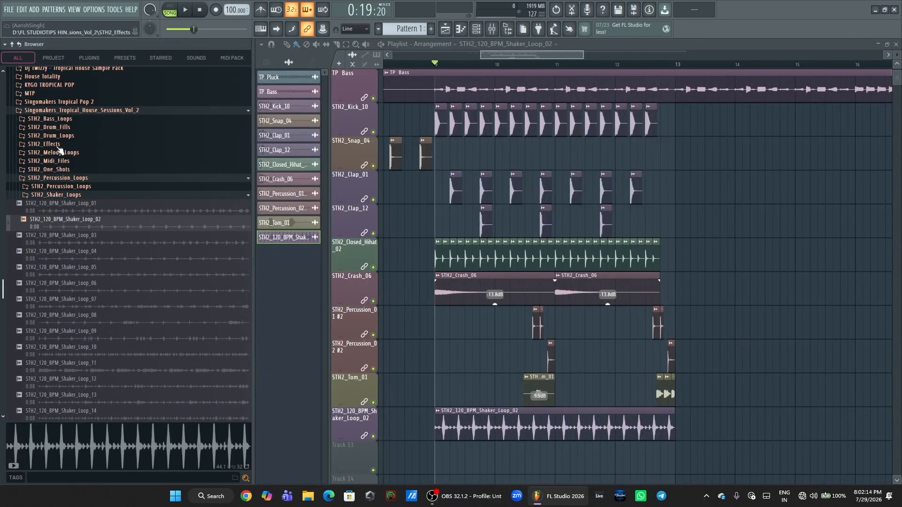
click(64, 178)
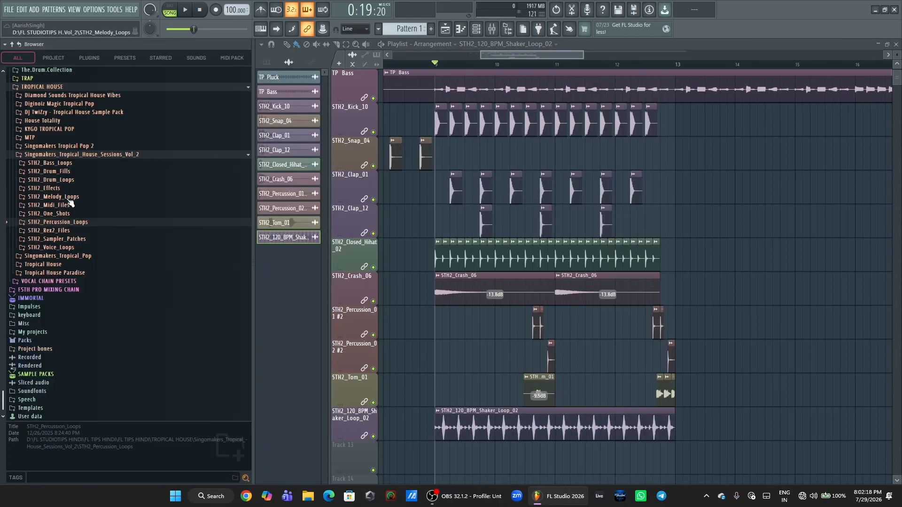
click(57, 214)
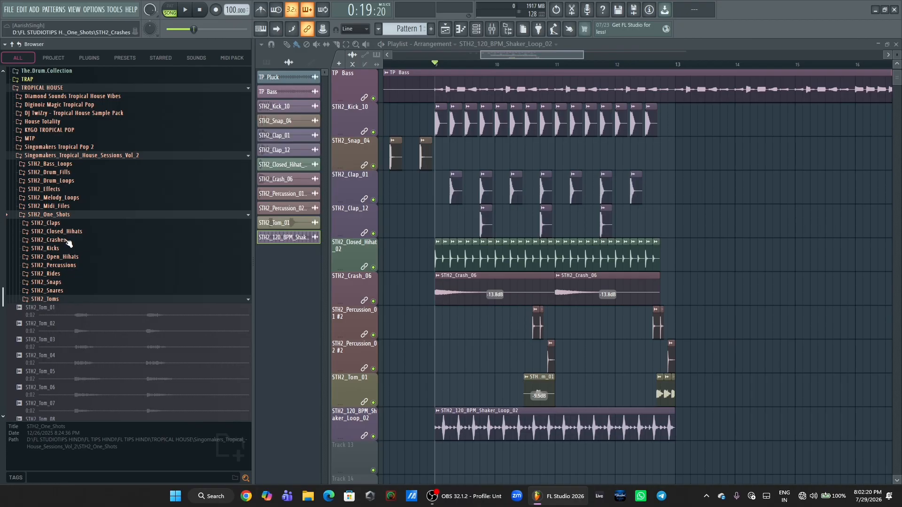
click(63, 290)
Audition the snare one-shots from STH2_Snare_01 onward to choose a sound
click(66, 303)
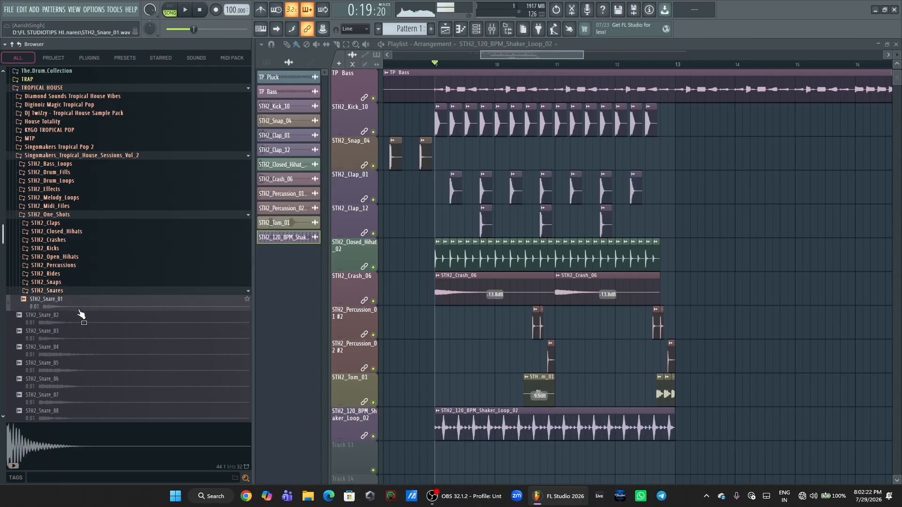
click(64, 319)
click(64, 335)
click(69, 350)
click(74, 366)
click(78, 384)
click(81, 396)
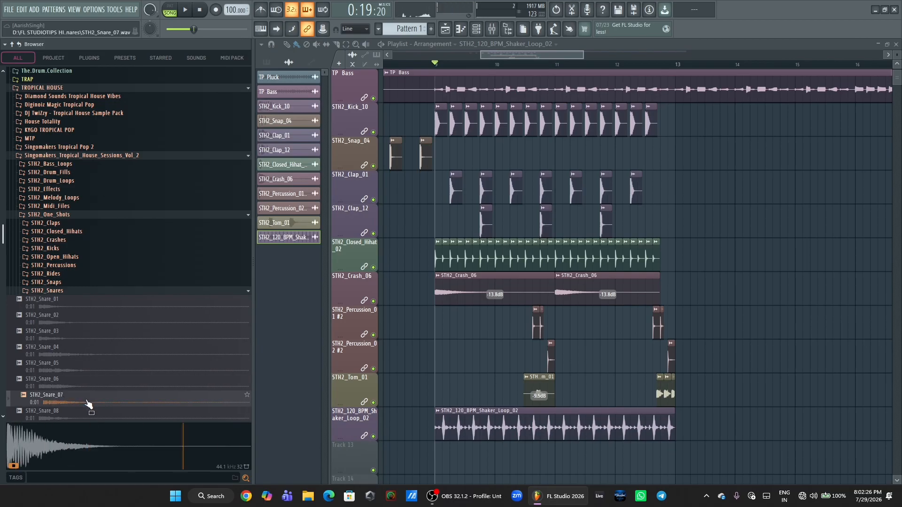
scroll(79, 376, down, 2)
click(54, 374)
Place STH2_Snare_07 on the empty track below the shaker loop at step 3 of bar 9 and play it back
drag(60, 364, 443, 459)
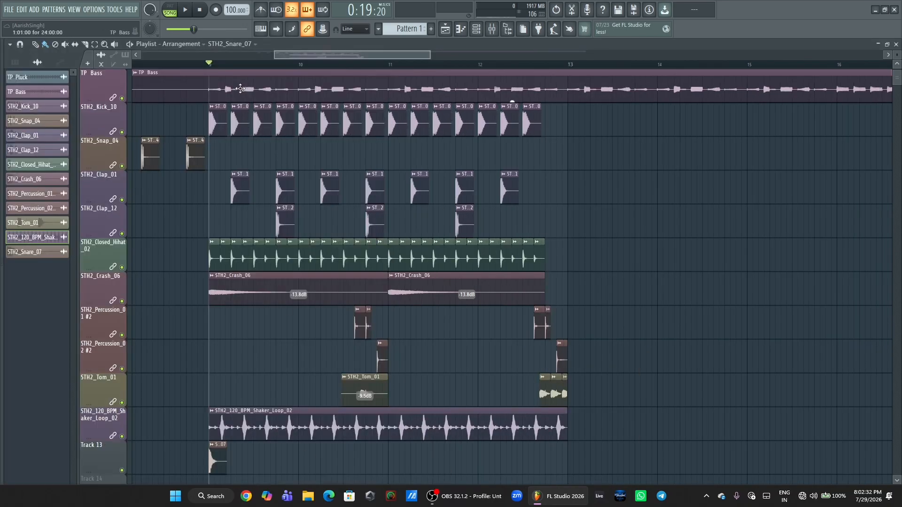
scroll(230, 70, up, 3)
drag(202, 466, 240, 457)
key(space)
key(space)
key(space)
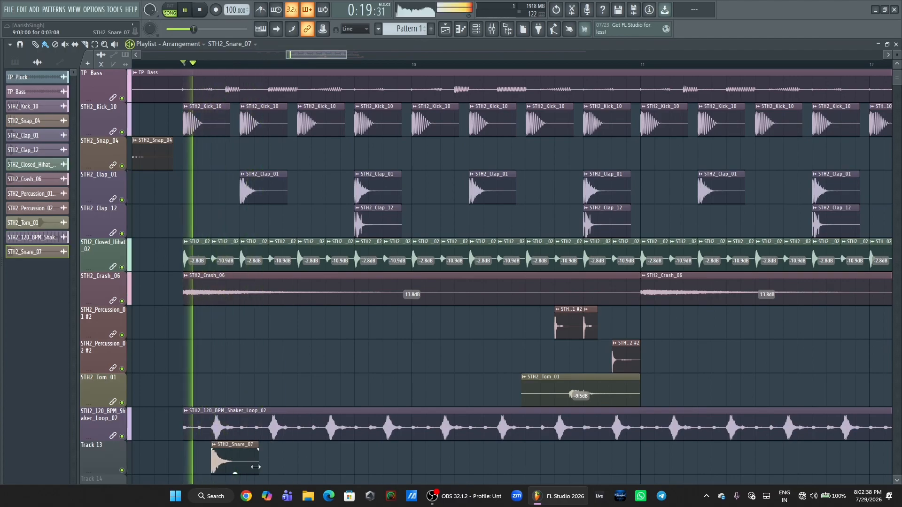
Add a second STH2_Snare_07 hit at step 7 of bar 9 and move the first hit to step 2
click(275, 461)
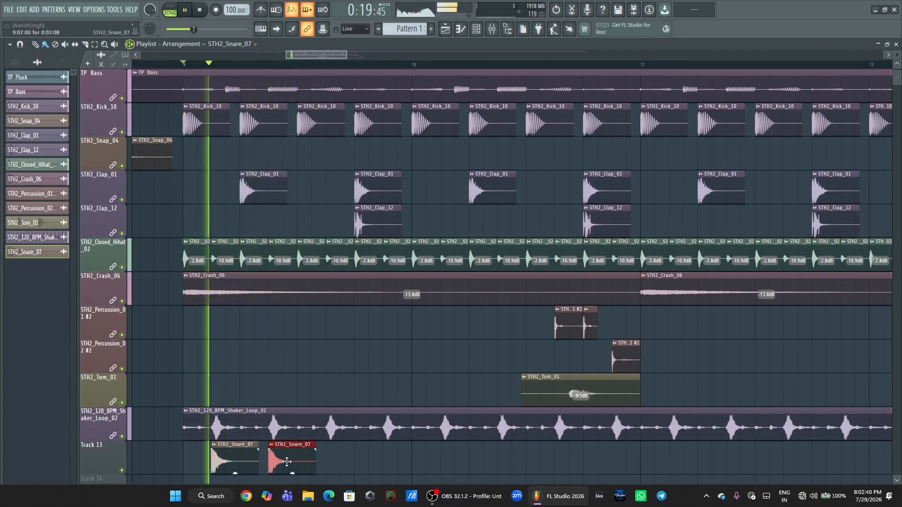
key(space)
drag(238, 462, 223, 461)
key(space)
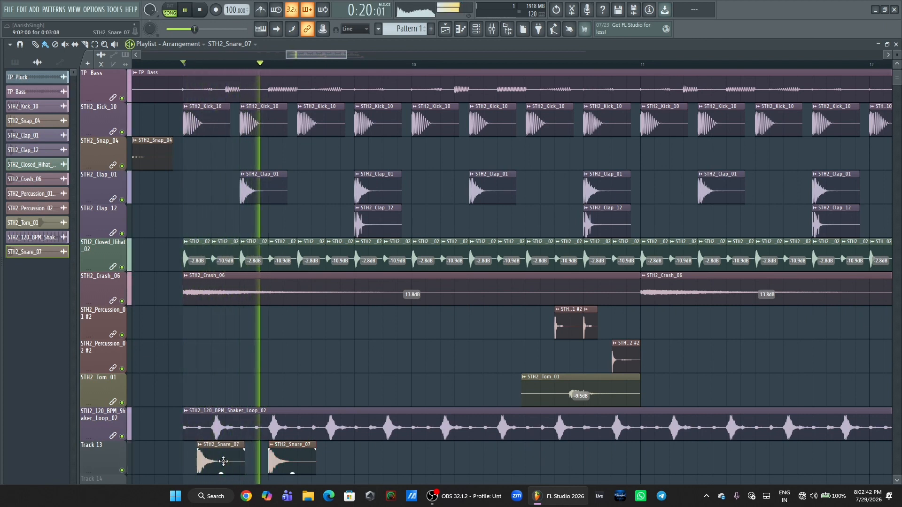
Try the second STH2_Snare_07 hit at step 5 of bar 9 with playback, then delete that hit
key(space)
drag(292, 454, 267, 455)
key(space)
key(space)
key(space)
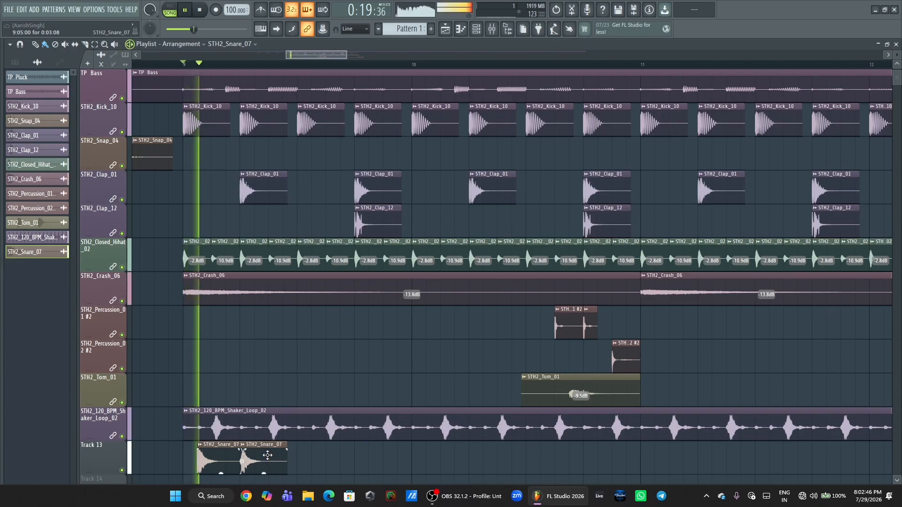
key(space)
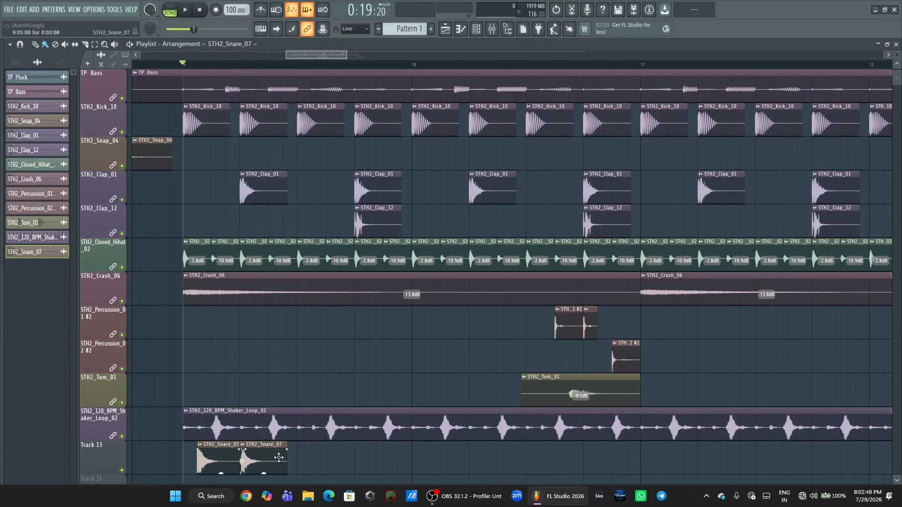
scroll(255, 457, down, 2)
right_click(259, 398)
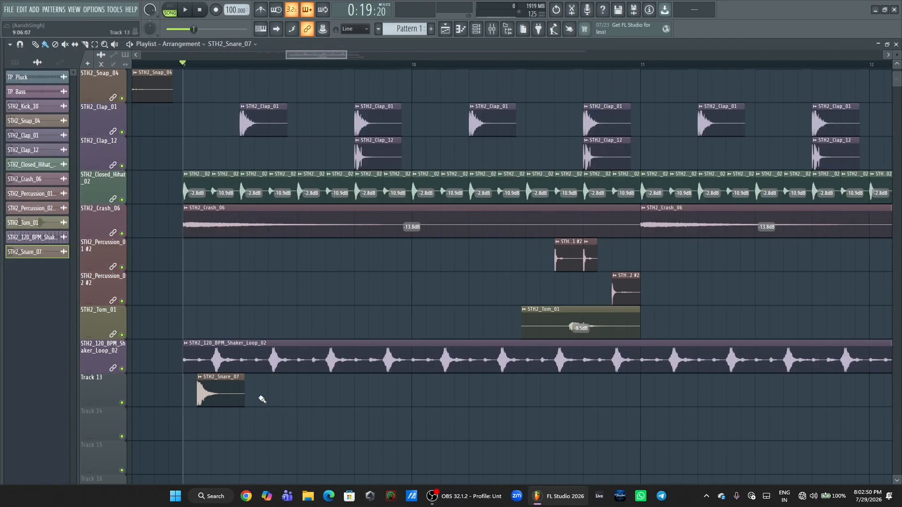
Trim the remaining snare clip to three steps at -5.5 dB gain, repeat it to the end of bar 9 and start playback
mouse_move(222, 407)
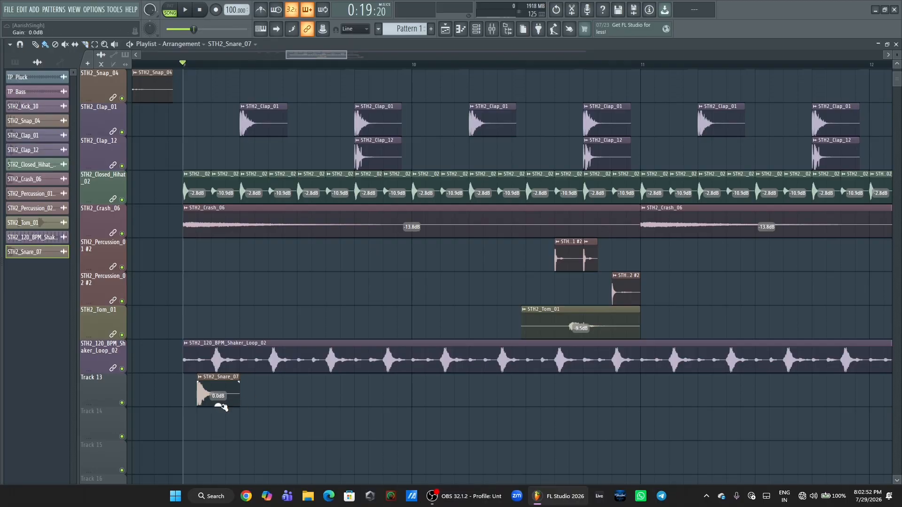
click(246, 400)
drag(290, 399, 377, 403)
key(space)
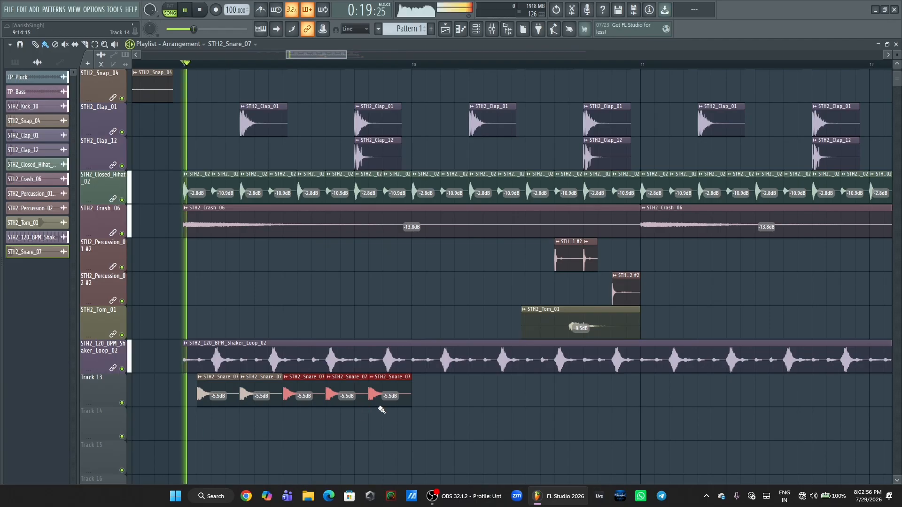
Try deleting the third snare hit of bar 9 and copying the remaining four hits to bar 10, with playback
right_click(297, 391)
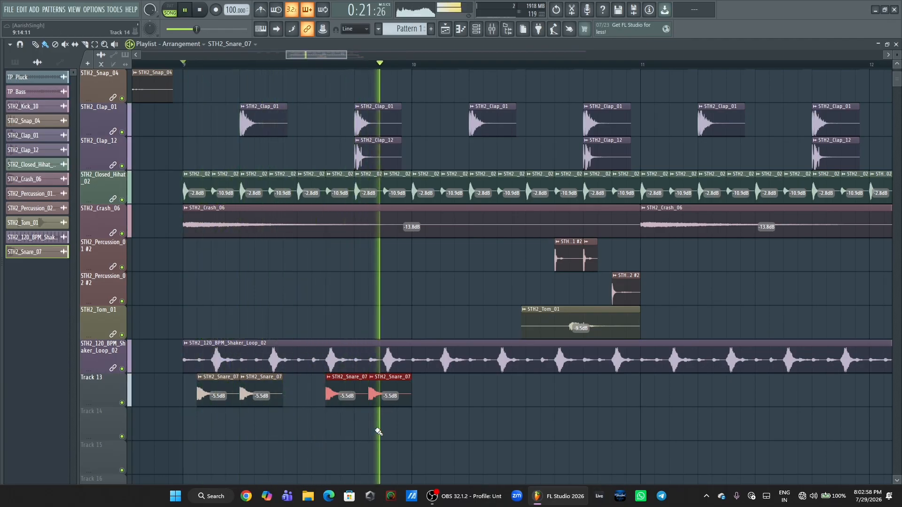
key(space)
mouse_move(426, 400)
mouse_down()
mouse_move(203, 392)
mouse_move(444, 399)
mouse_up()
key(space)
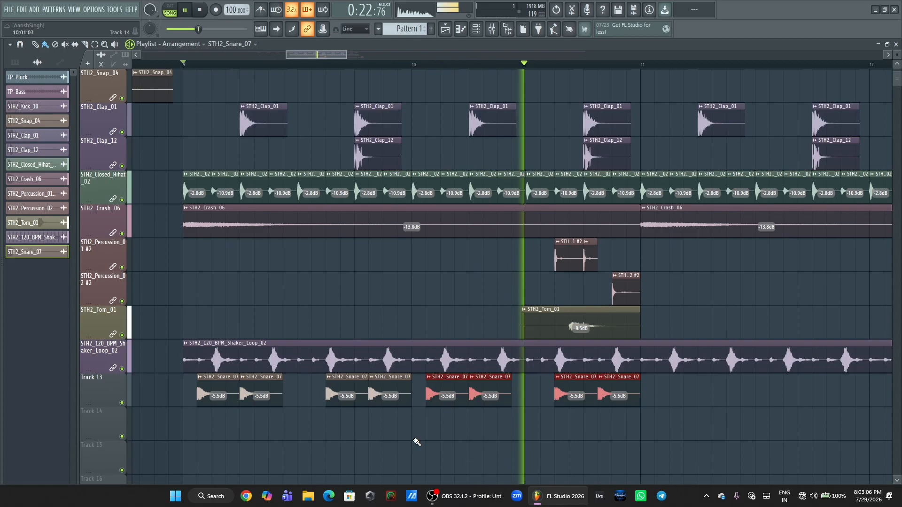
ctrl+click(301, 425)
key(space)
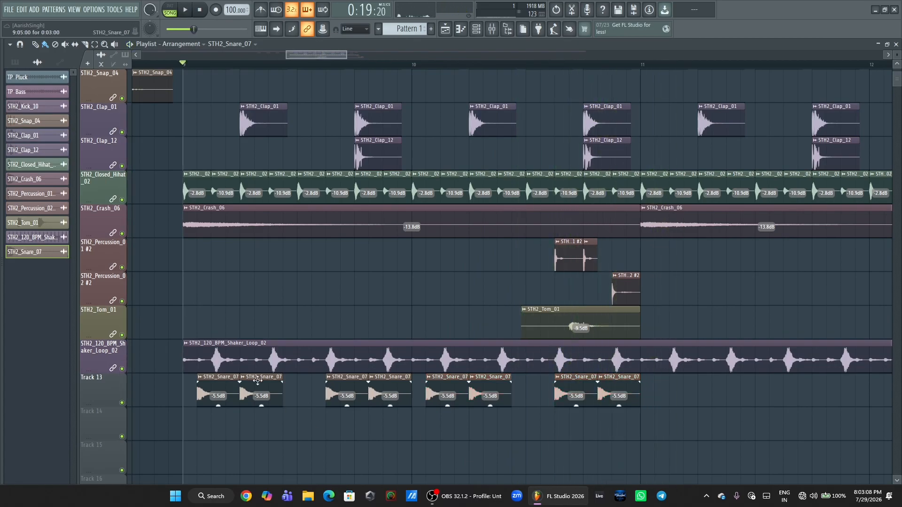
Clear all clips from the snare track, place new STH2_Snare_07 hits at steps 4 and 7 of bar 9 and play back
mouse_move(659, 395)
mouse_down()
mouse_move(471, 404)
mouse_move(196, 392)
mouse_up()
scroll(253, 187, up, 3)
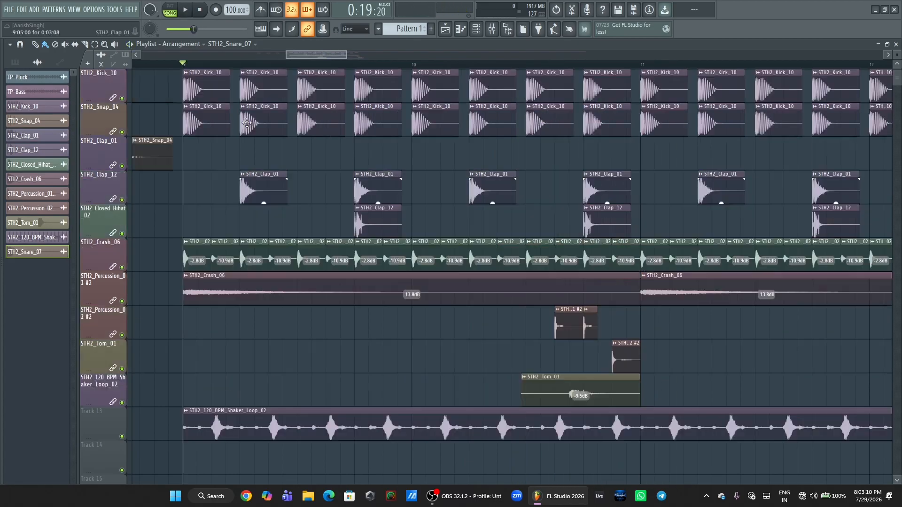
scroll(226, 346, down, 6)
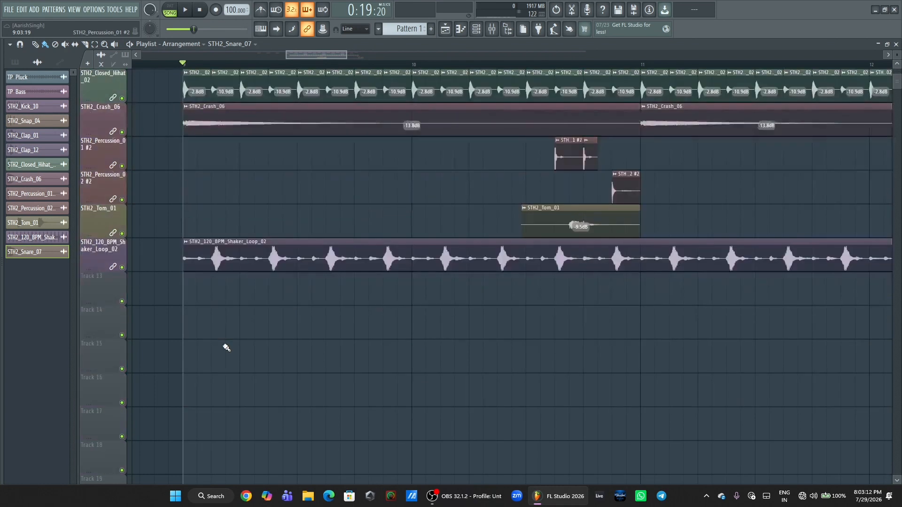
click(223, 294)
click(279, 300)
key(space)
scroll(308, 305, up, 2)
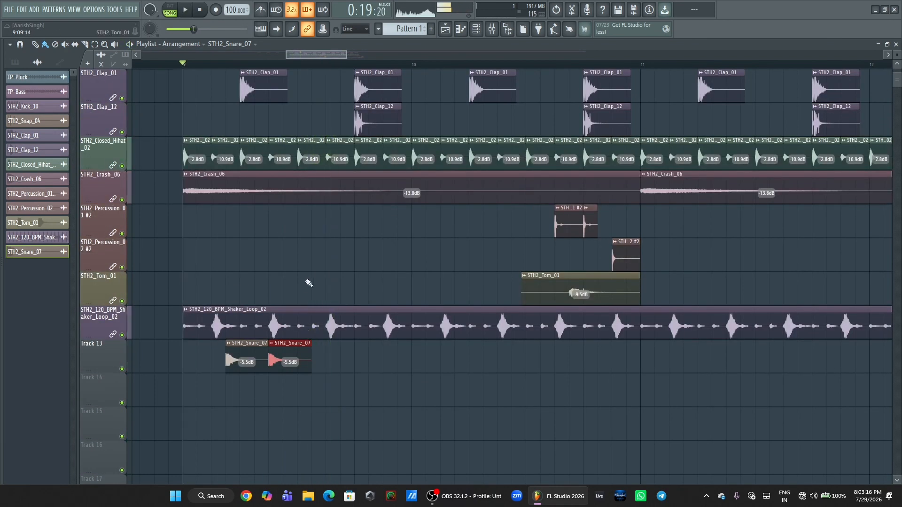
Add STH2_Snare_07 hits at steps 12 and 15 of bar 9 and restart playback
click(350, 362)
click(389, 362)
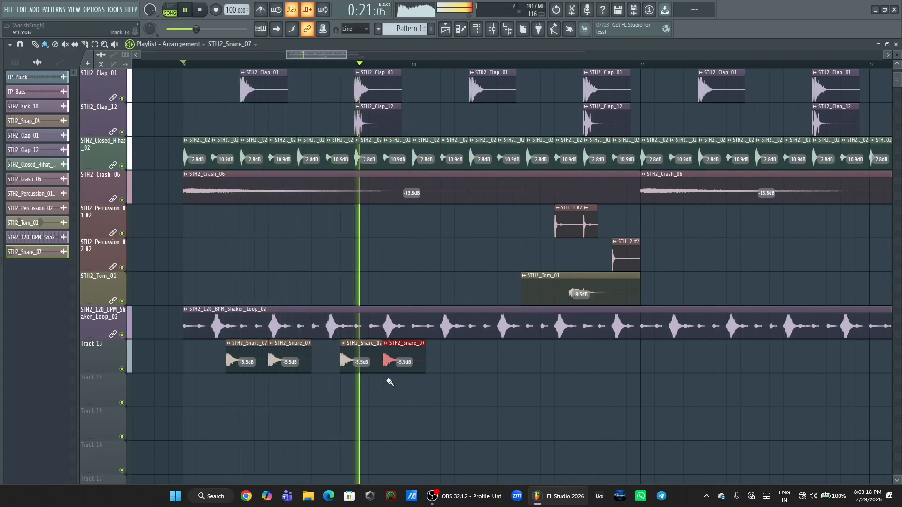
key(space)
key(space)
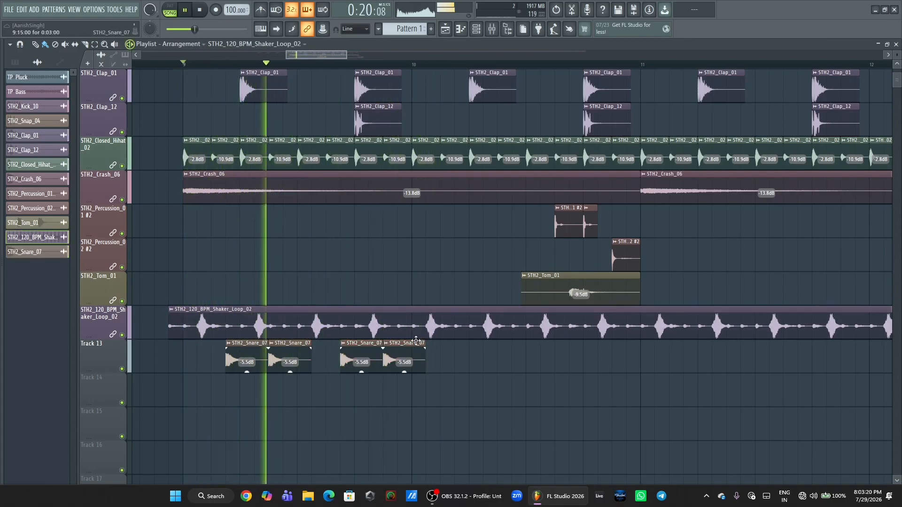
Trim the last snare hit to the end of bar 9 and duplicate the four snare hits into bar 10
drag(425, 349, 252, 359)
key(ctrl+b)
drag(544, 366, 586, 370)
ctrl+click(608, 393)
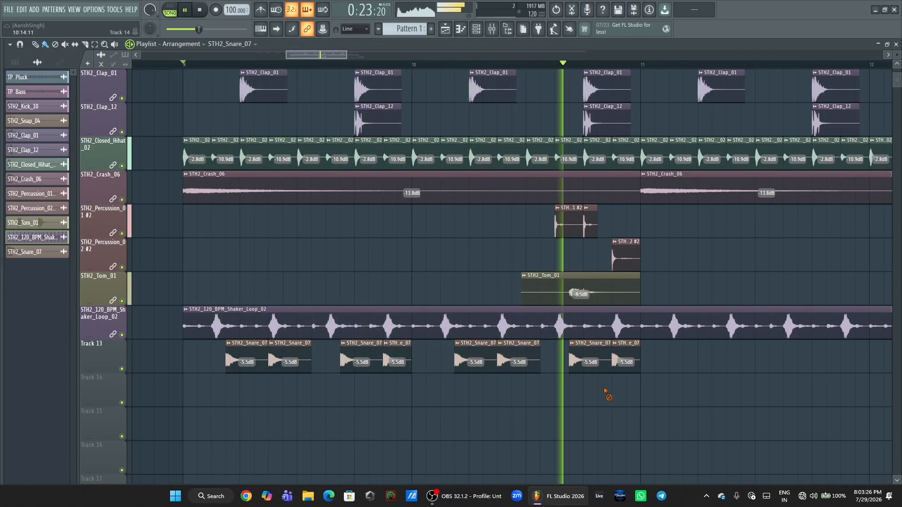
Shorten the last two snare hits of bar 10 to two steps and one step, and add a one-step hit at step 16
mouse_move(609, 344)
mouse_down()
mouse_move(598, 346)
mouse_move(626, 344)
mouse_up()
ctrl+click(624, 359)
key(ctrl+b)
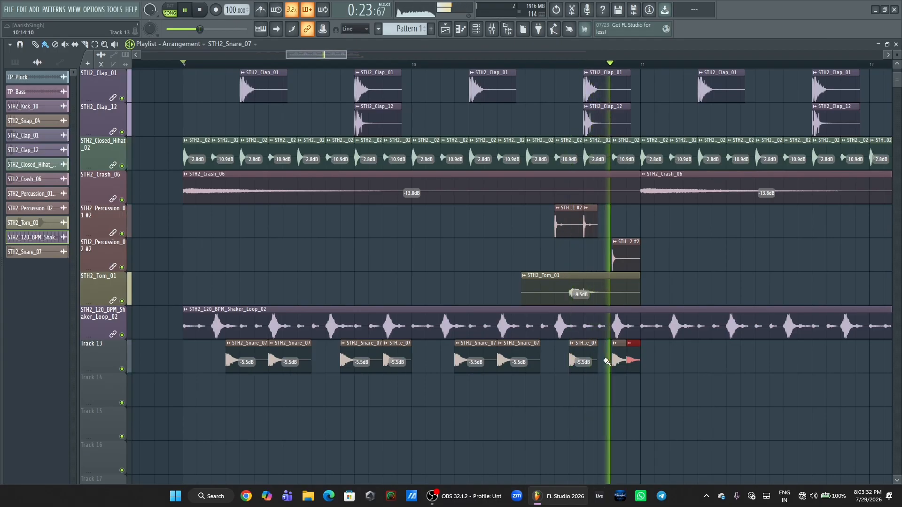
key(space)
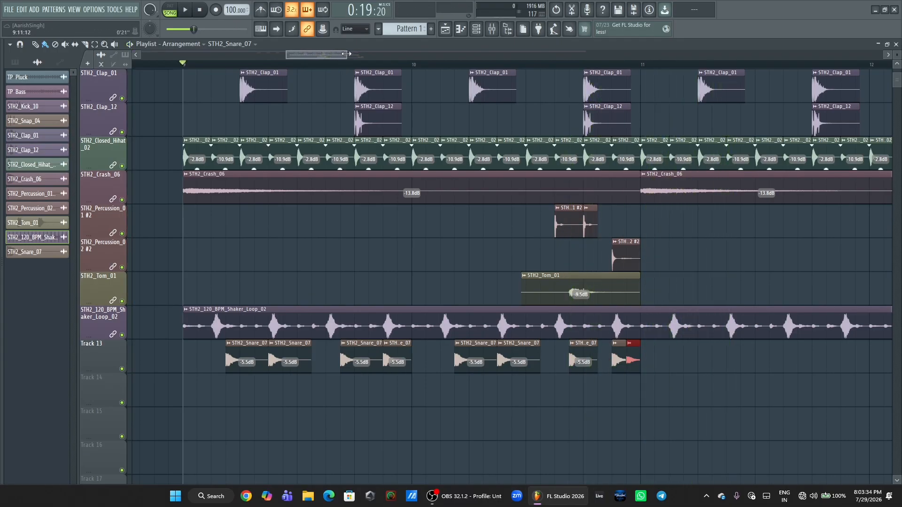
Duplicate the snare pattern of bars 9 and 10 into bars 11 and 12
drag(346, 53, 407, 53)
drag(164, 371, 422, 368)
key(ctrl+b)
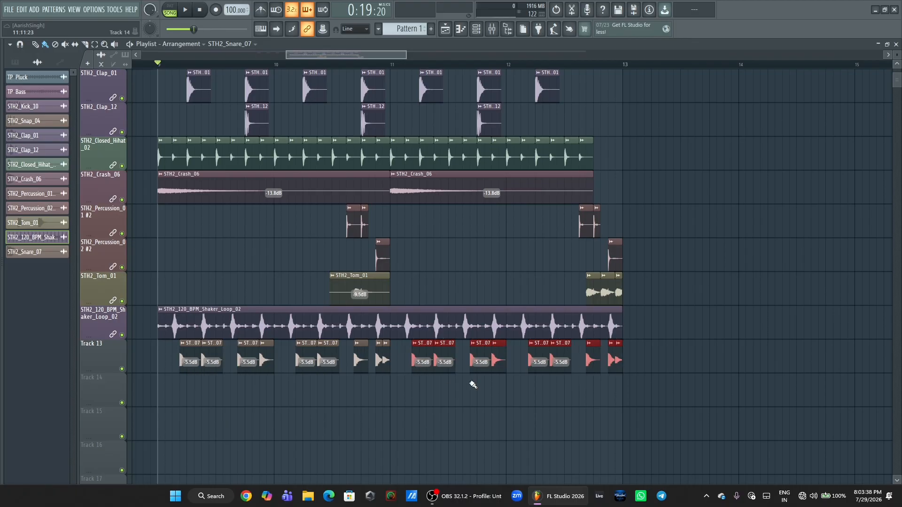
Mute all the drum tracks so that only TP Pluck and TP Bass stay active
drag(898, 52, 898, 74)
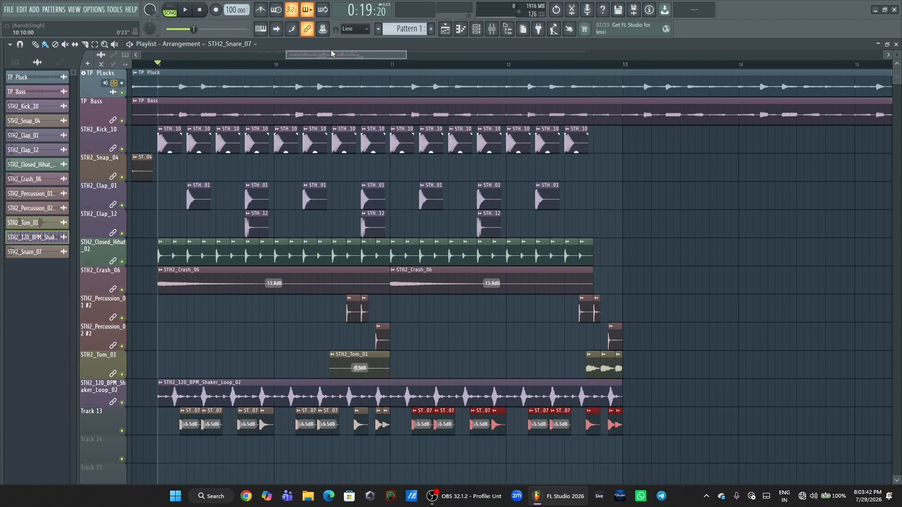
scroll(331, 53, left, 3)
drag(395, 51, 444, 52)
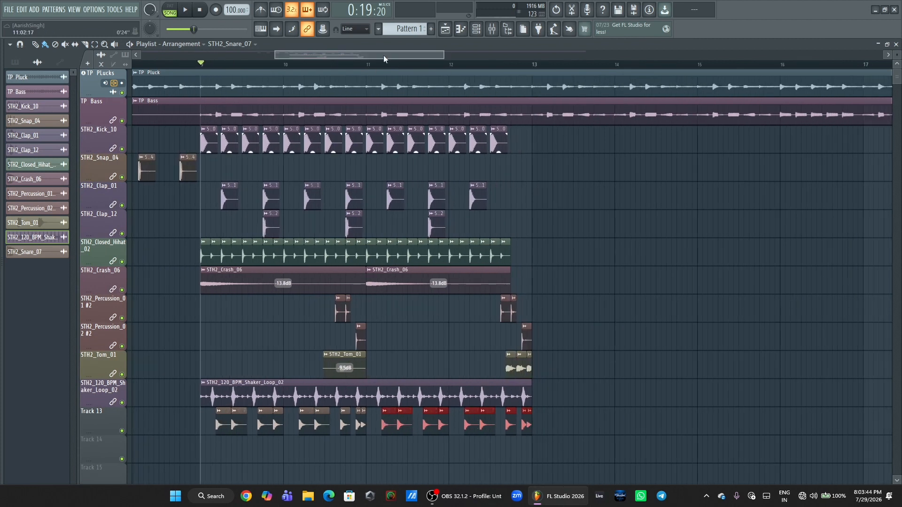
ctrl+click(123, 150)
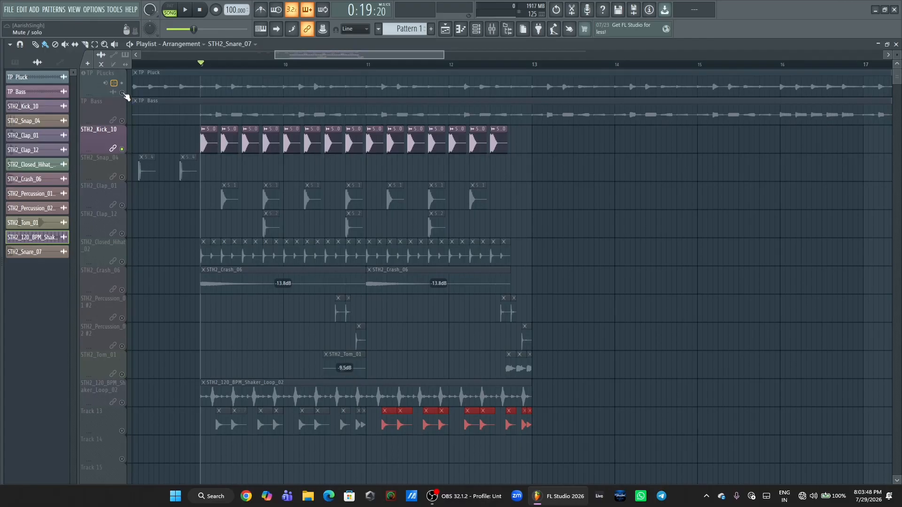
click(122, 93)
click(122, 121)
click(122, 149)
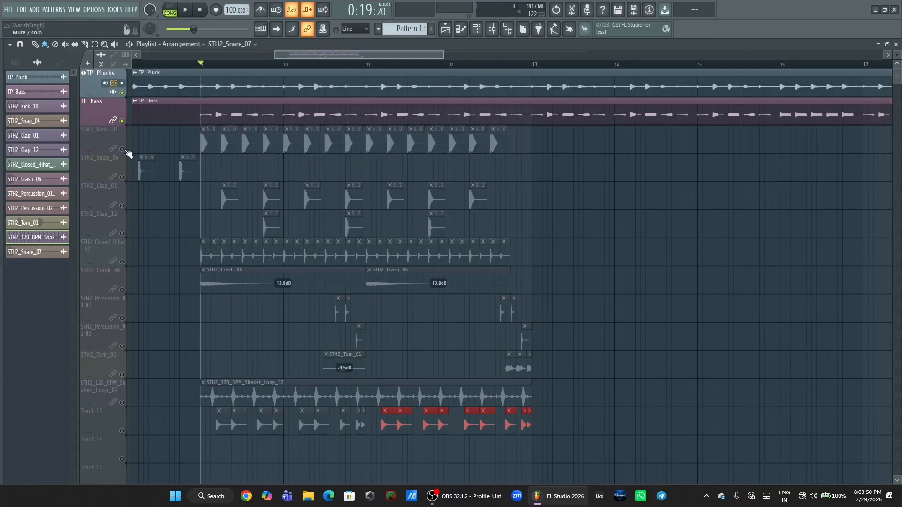
Place Pattern 1 on Track 14 at bar 9 and repeat it through the end of bar 12
click(15, 62)
click(26, 76)
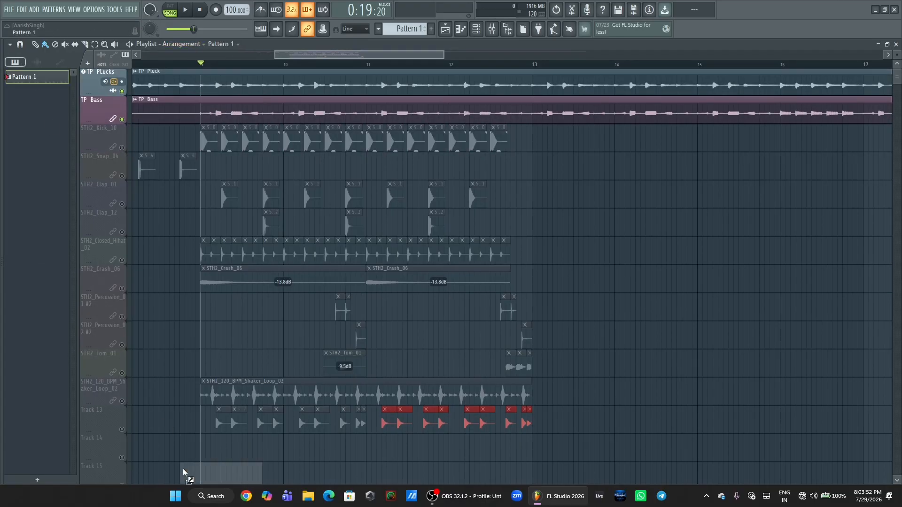
scroll(181, 441, down, 1)
scroll(173, 413, left, 1)
click(242, 414)
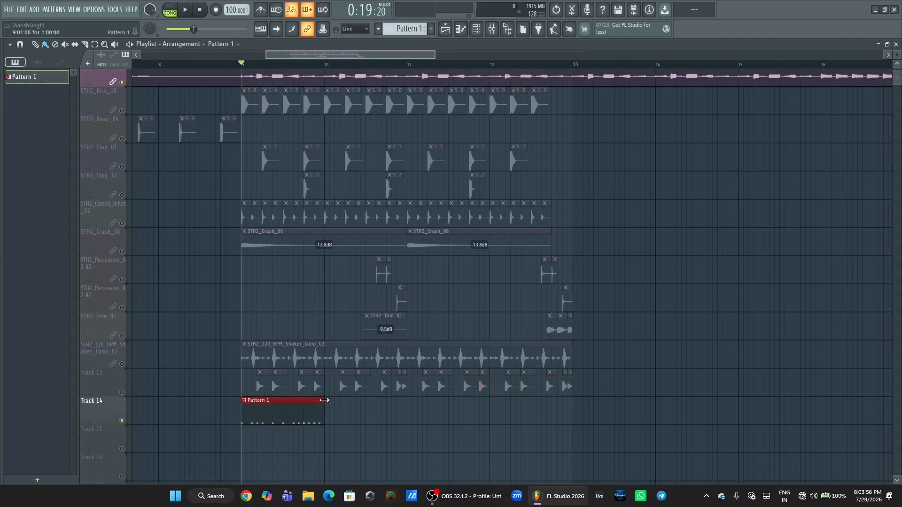
drag(331, 412, 503, 416)
drag(425, 417, 420, 417)
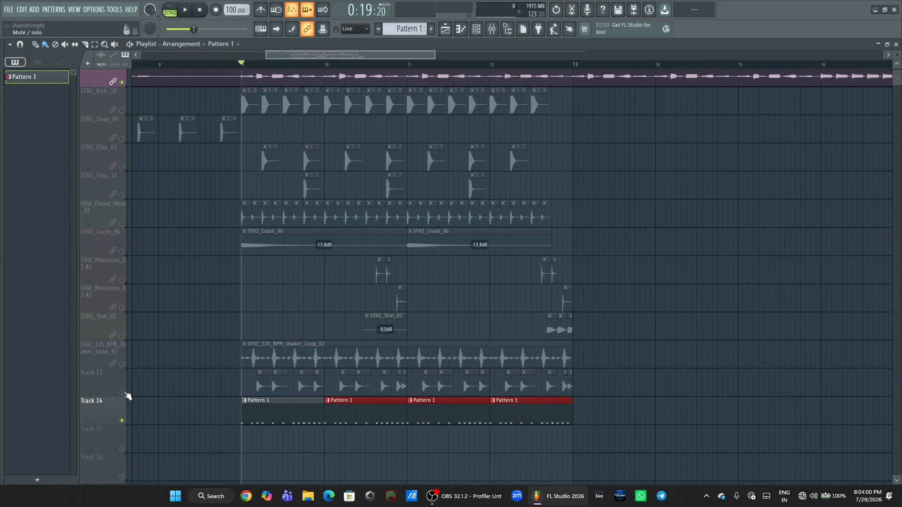
Unmute the STH2_Tom_01, both percussion and STH2_Crash_06 tracks, and play them with Pattern 1, the pluck and the bass
click(122, 337)
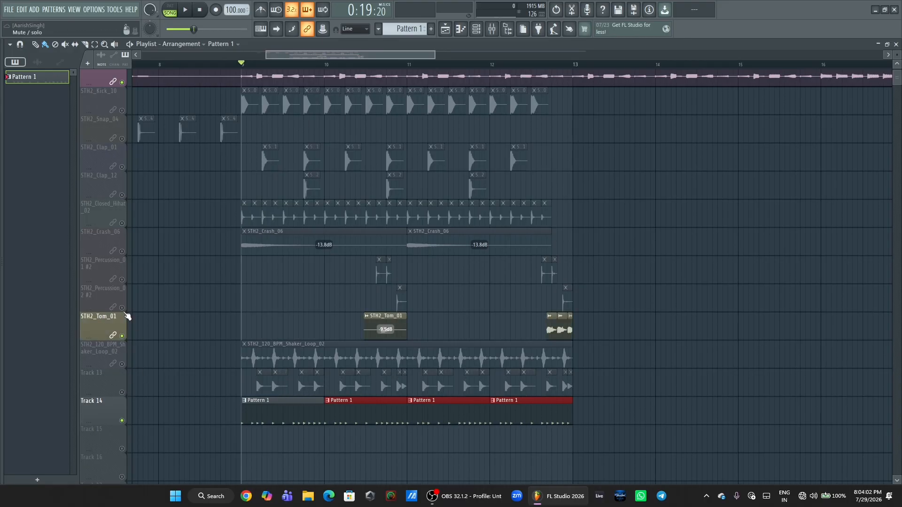
click(123, 307)
click(122, 280)
click(122, 251)
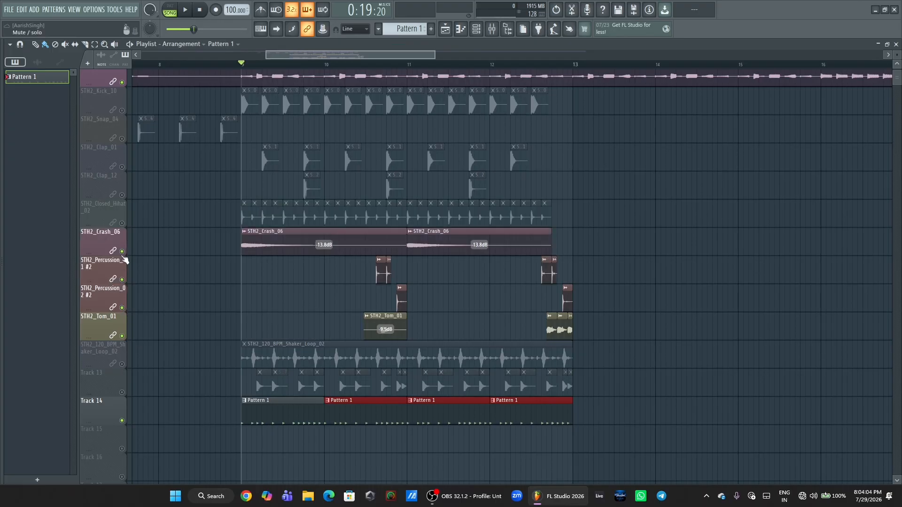
key(space)
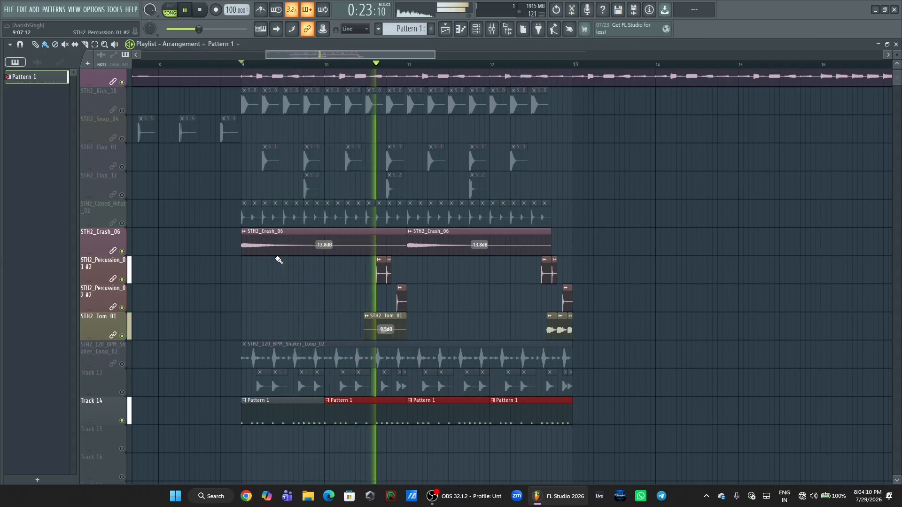
scroll(638, 270, up, 1)
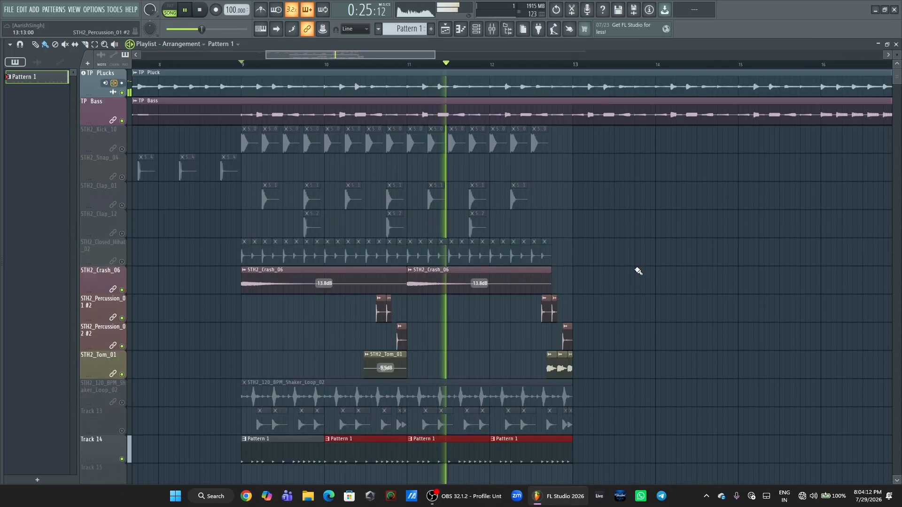
Trim the last Pattern 1 clip to end after beat 3 of bar 12, aligned with the end of the crash, and stop playback
drag(571, 440, 551, 437)
ctrl+click(590, 451)
key(space)
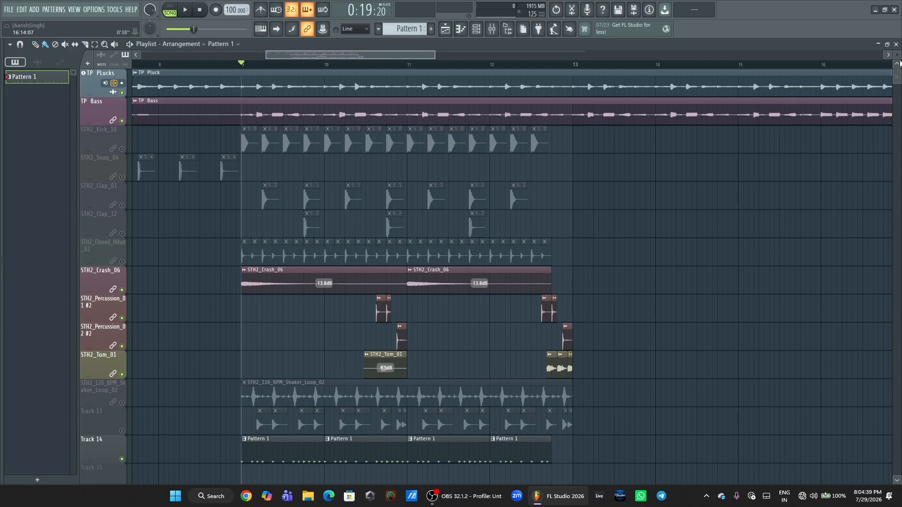
Reduce the track height and unmute all the remaining tracks
drag(899, 57, 899, 61)
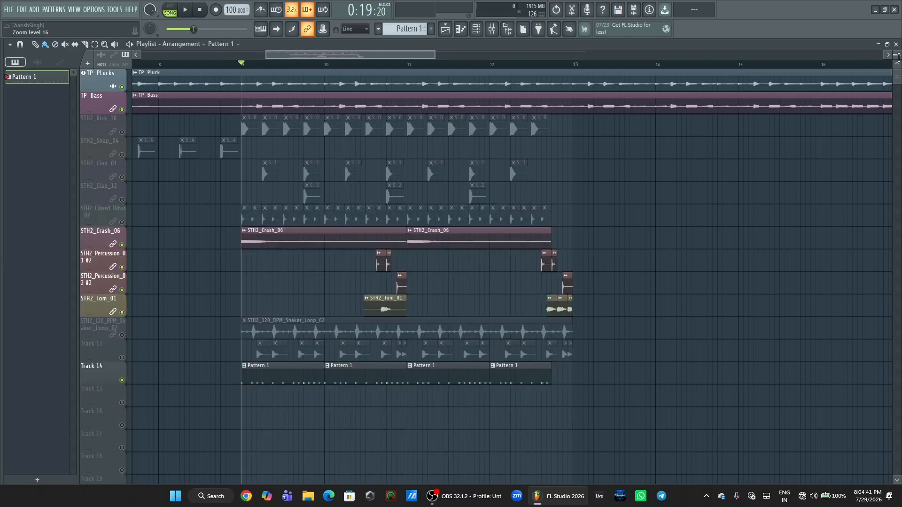
click(125, 224)
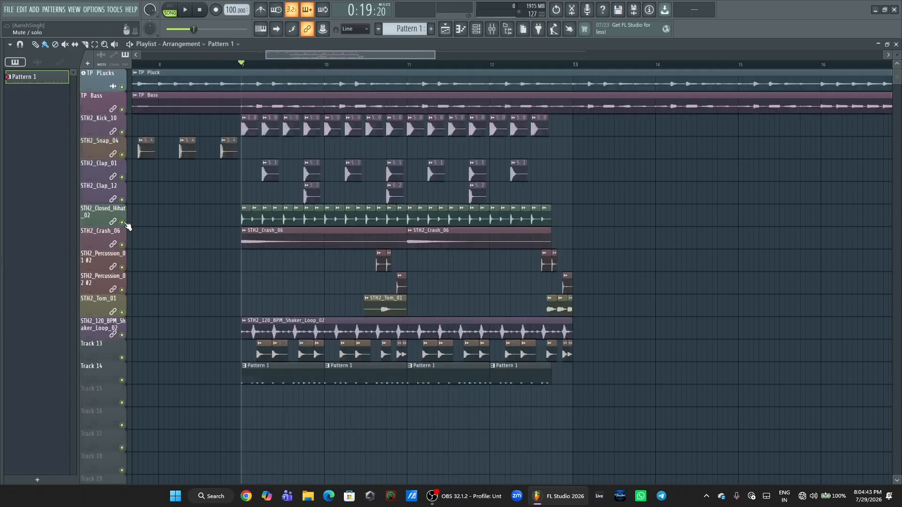